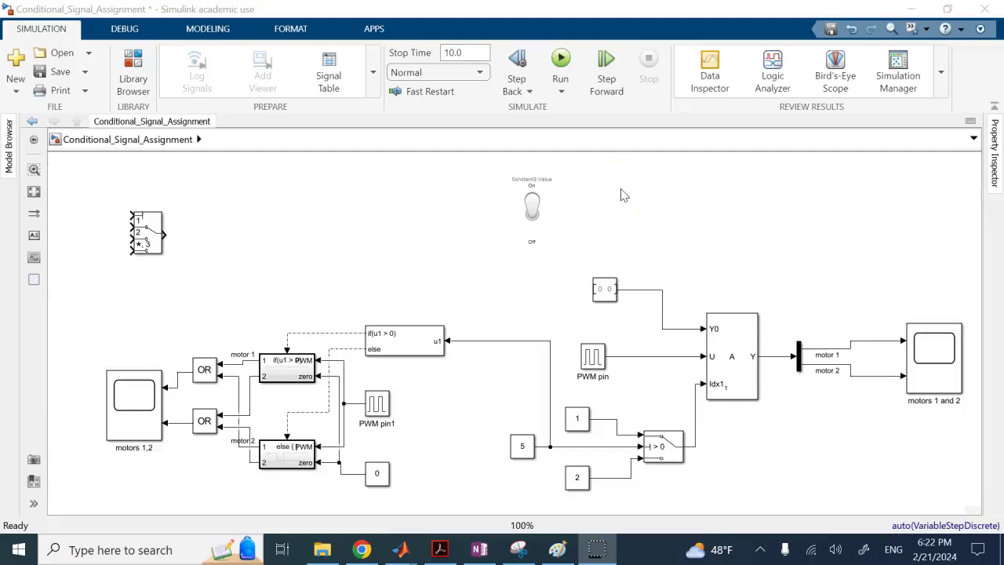
# Shift the PWM pin pulse source slightly right so it lines up under the [0 0] constant
pyautogui.click(601, 196)
pyautogui.click(609, 224)
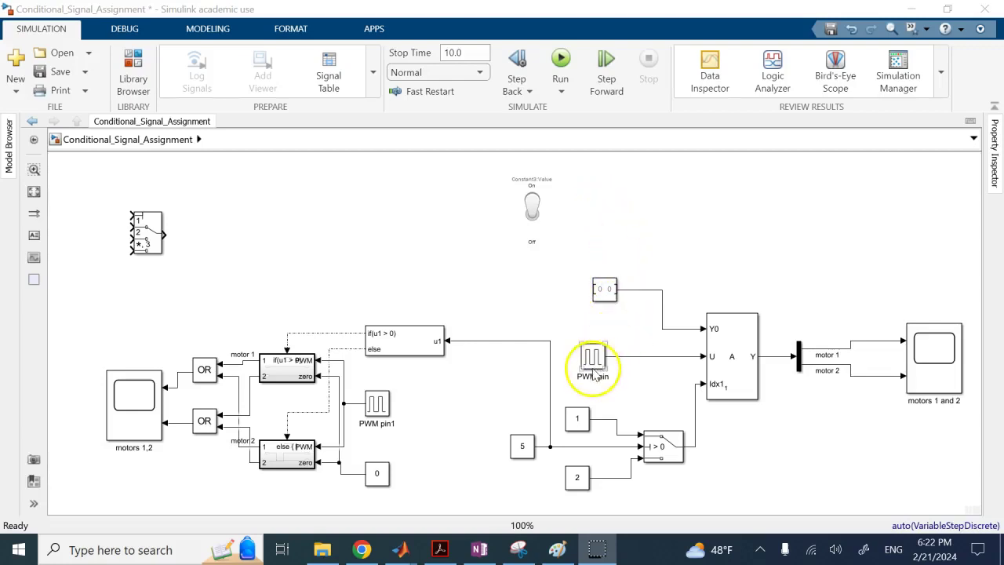
pyautogui.moveTo(594, 358); pyautogui.dragTo(605, 359)
pyautogui.click(636, 202)
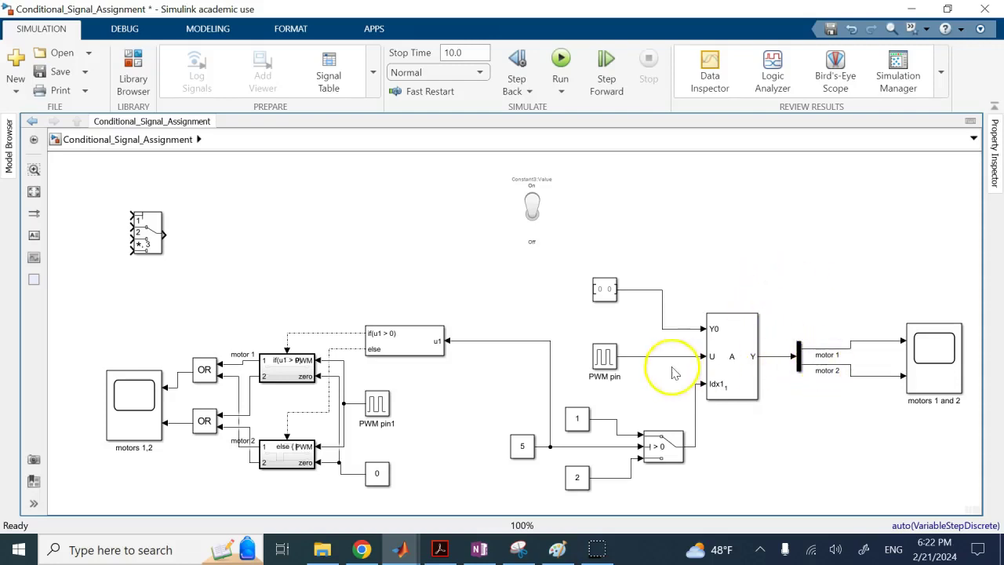
# Examine the PWM pin source, the motor 1 and motor 2 signals, the motors 1 and 2 scope, and the toggle switch
pyautogui.click(607, 357)
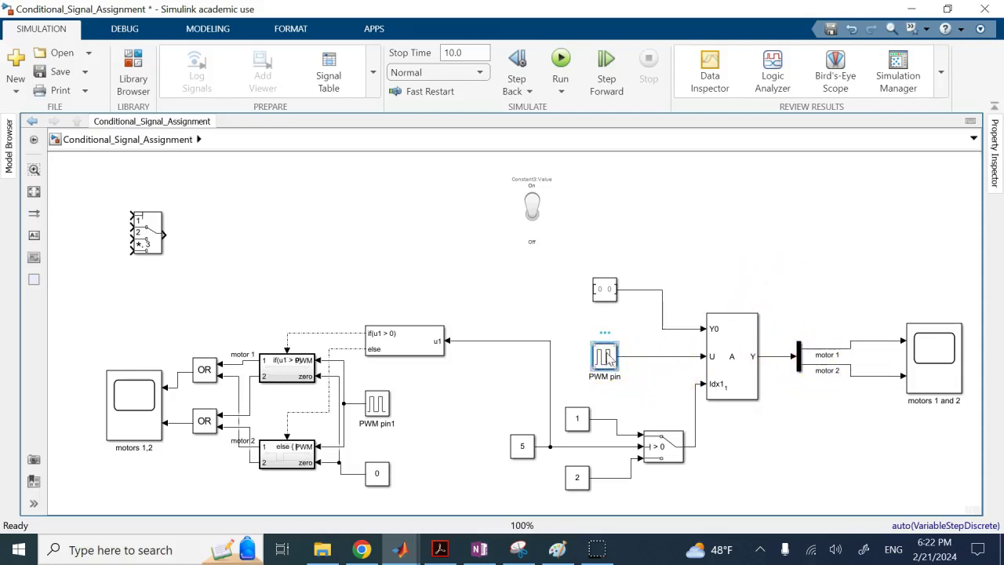
pyautogui.click(960, 369)
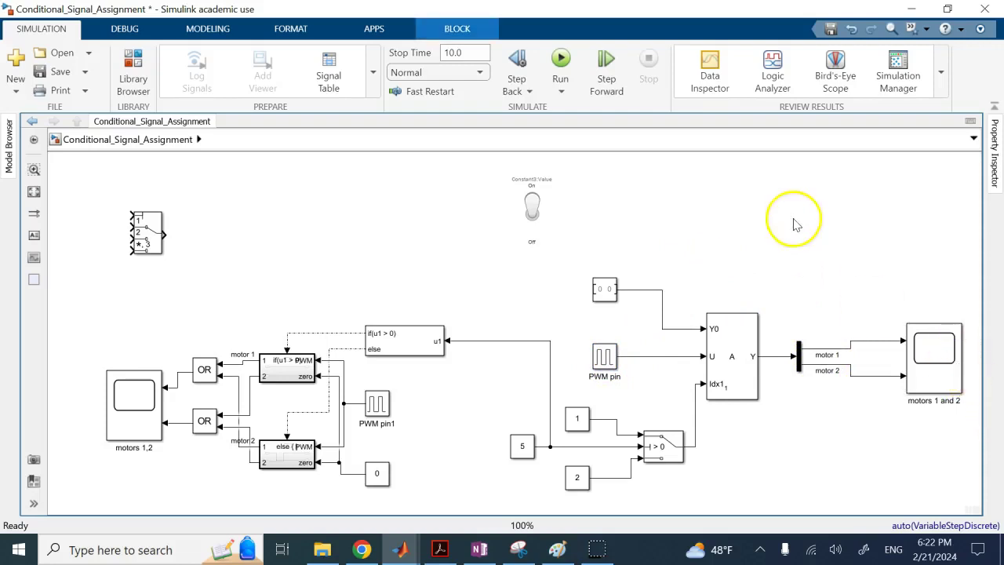
pyautogui.click(836, 356)
pyautogui.click(604, 357)
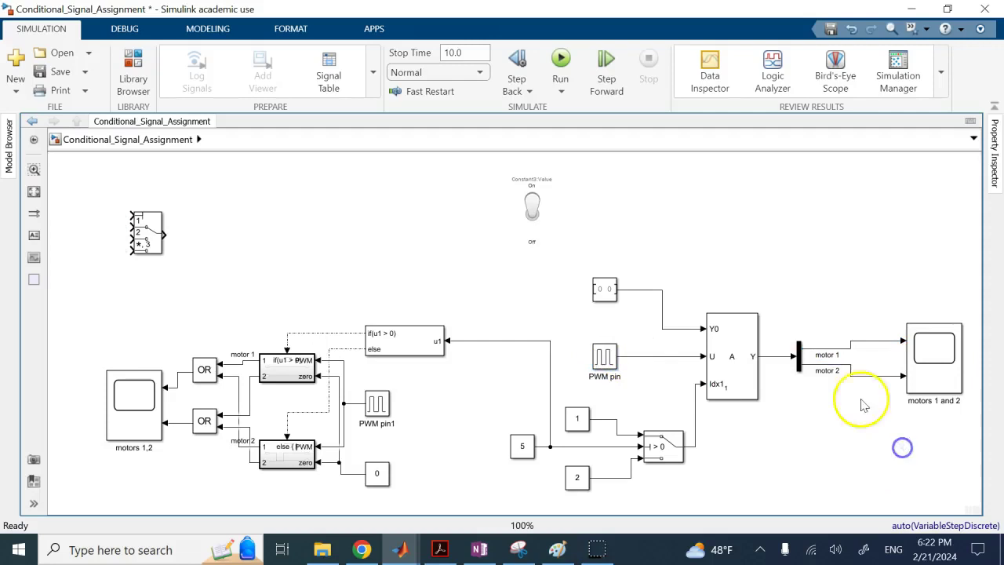
pyautogui.click(855, 375)
pyautogui.click(604, 357)
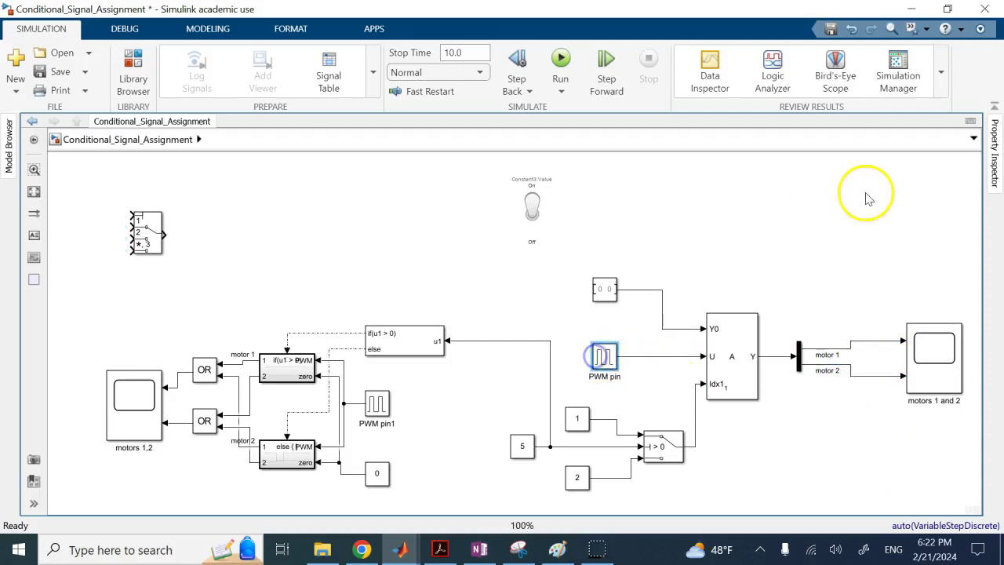
pyautogui.click(855, 193)
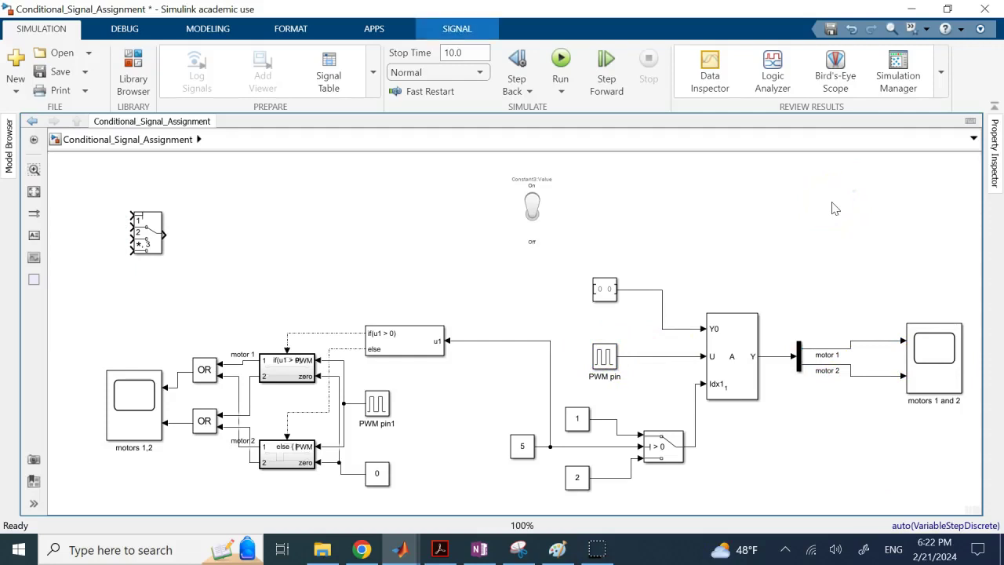
pyautogui.click(535, 207)
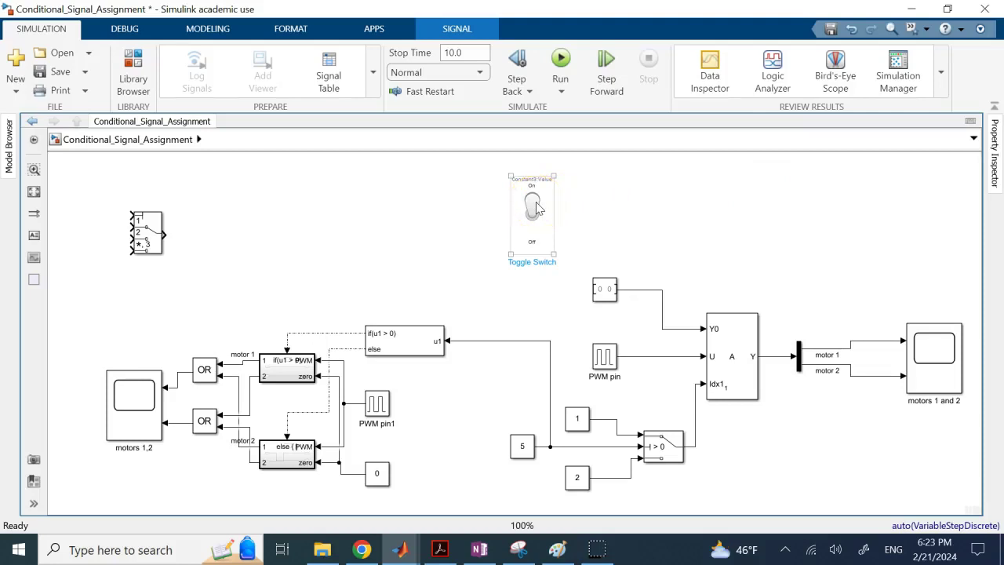
pyautogui.click(635, 290)
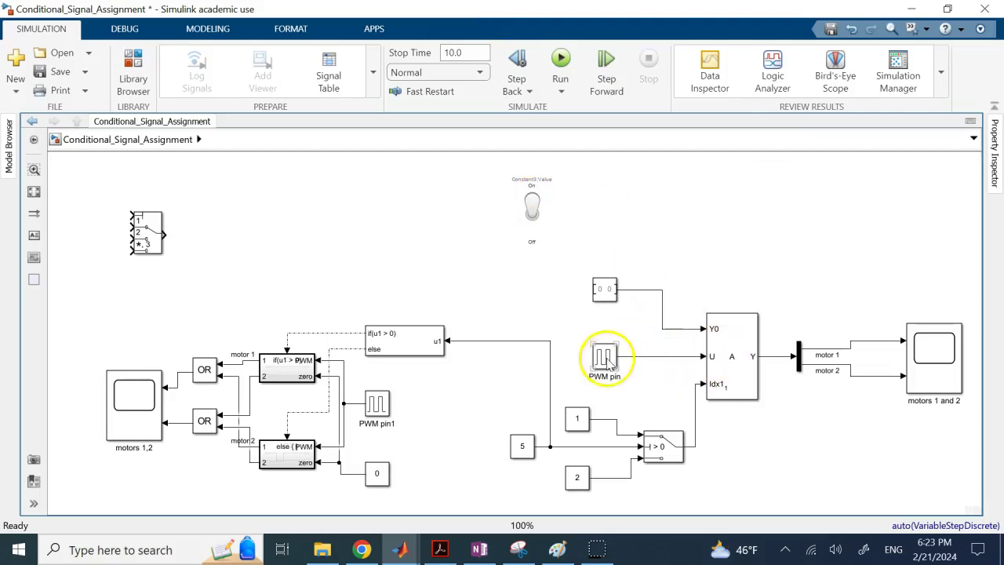
pyautogui.click(931, 347)
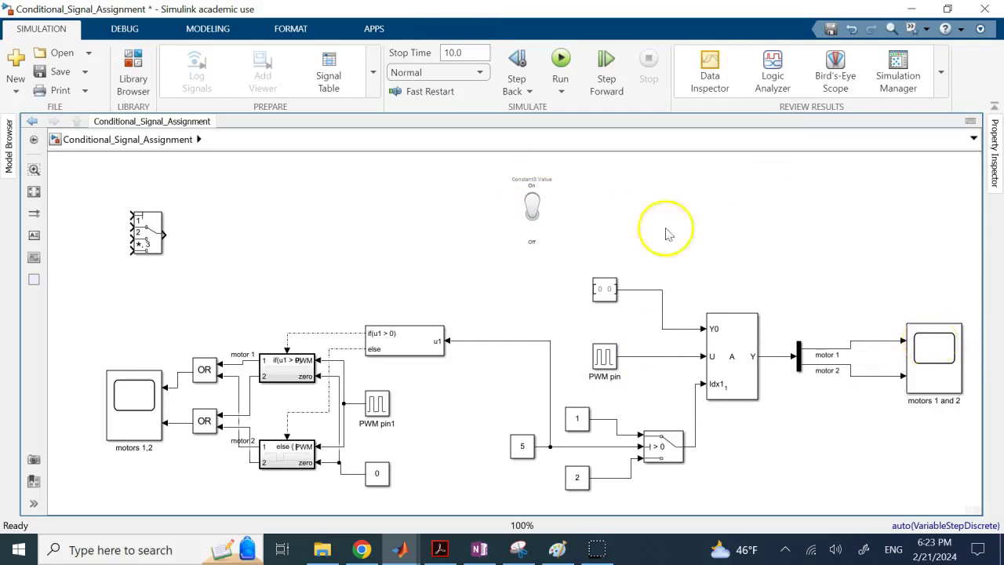
pyautogui.click(532, 207)
pyautogui.click(946, 385)
pyautogui.click(755, 241)
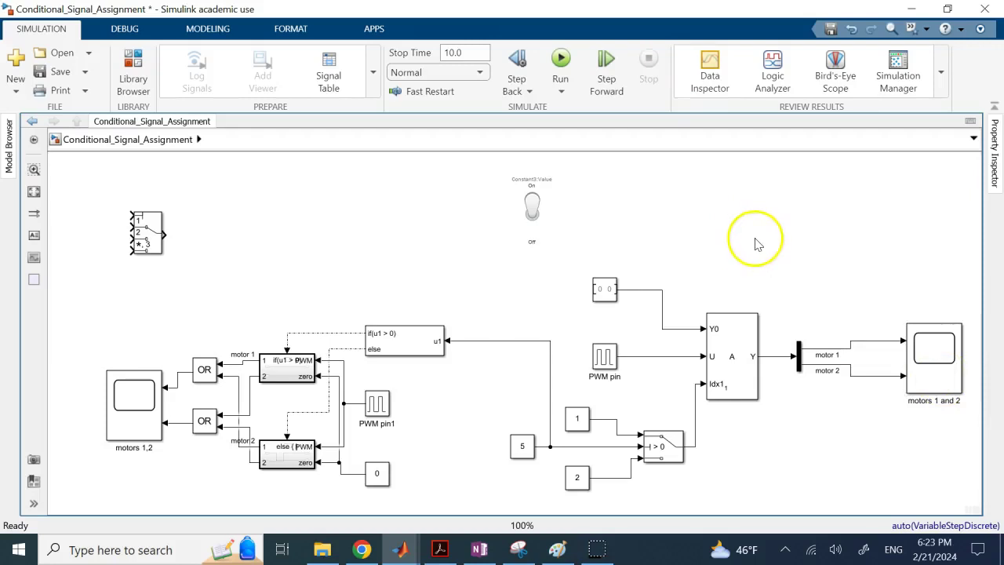
# Move the Multiport Switch above the If action subsystems, enlarge it, and inspect its control and data inputs
pyautogui.moveTo(146, 229); pyautogui.dragTo(348, 180)
pyautogui.click(394, 183)
pyautogui.click(320, 226)
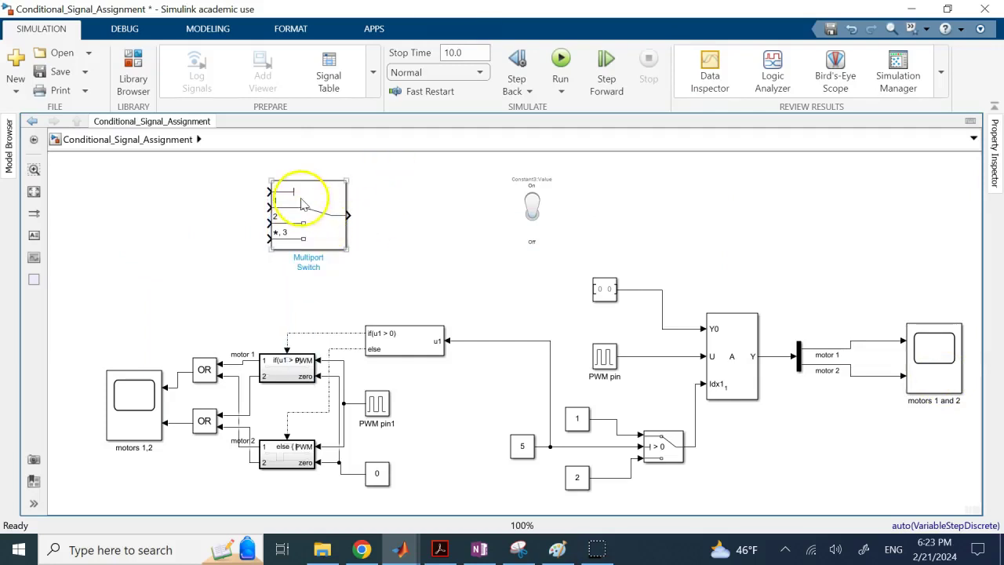
pyautogui.click(253, 193)
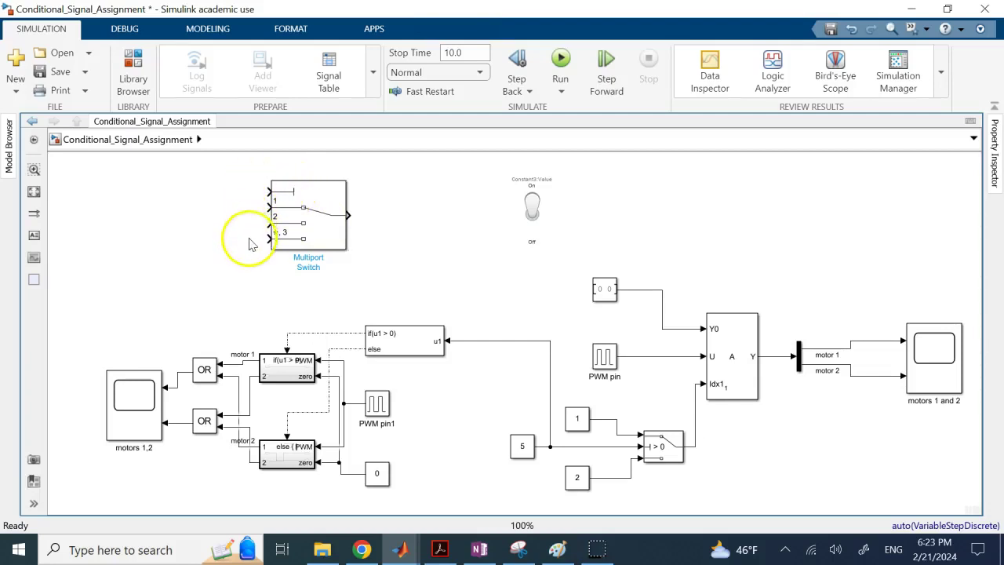
pyautogui.click(280, 216)
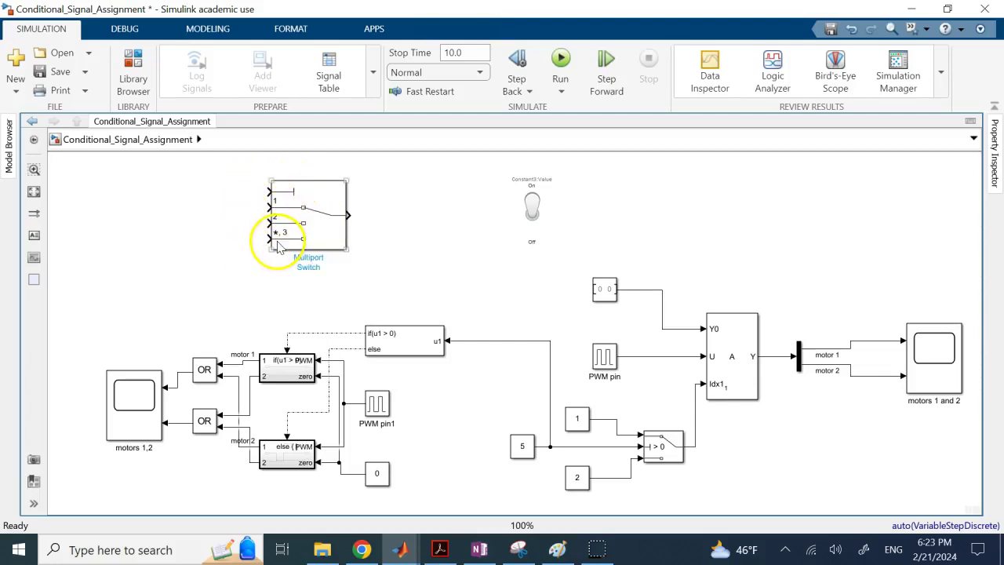
pyautogui.click(401, 220)
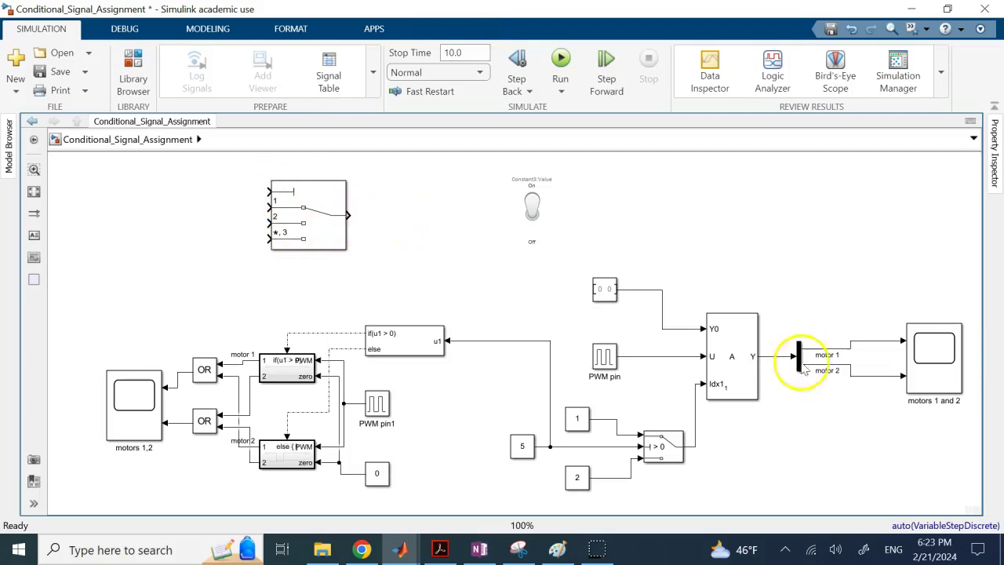
pyautogui.click(602, 359)
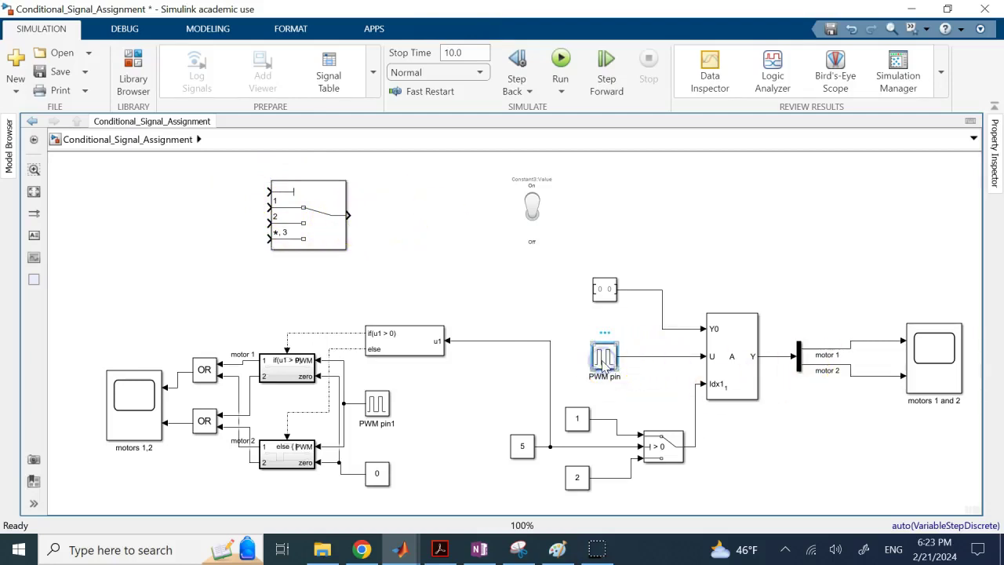
pyautogui.click(928, 357)
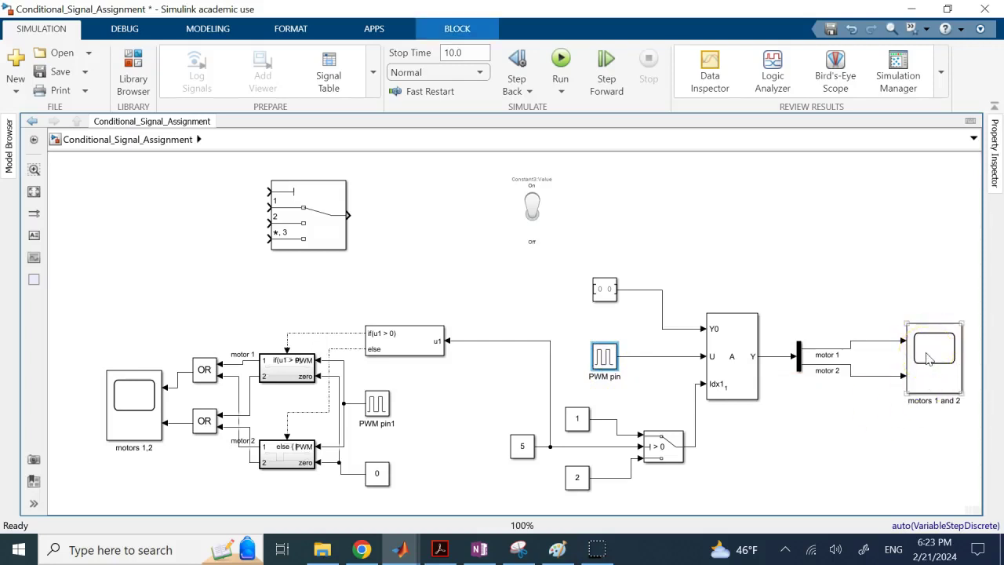
pyautogui.click(856, 235)
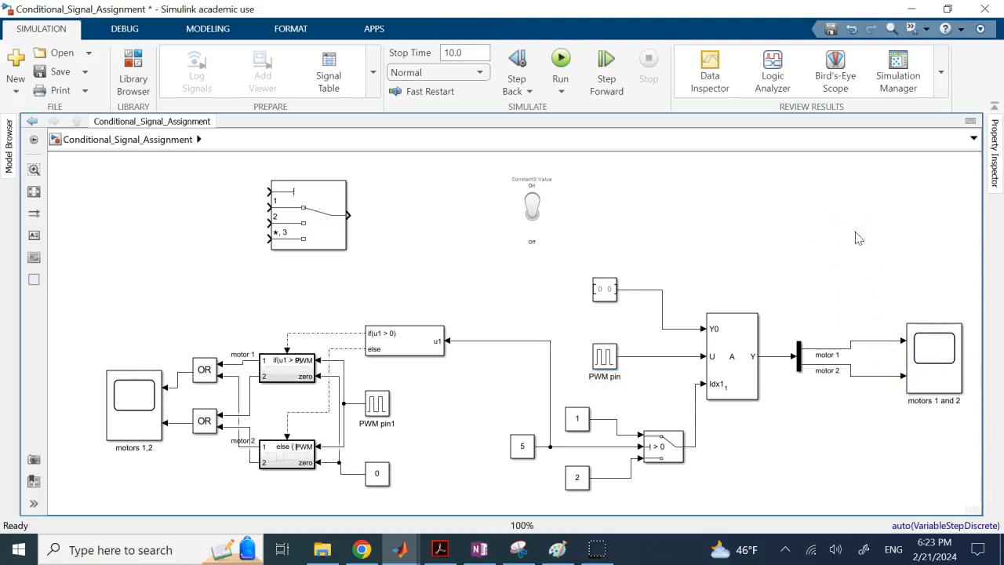
# Delete the unconnected Multiport Switch block
pyautogui.click(330, 225)
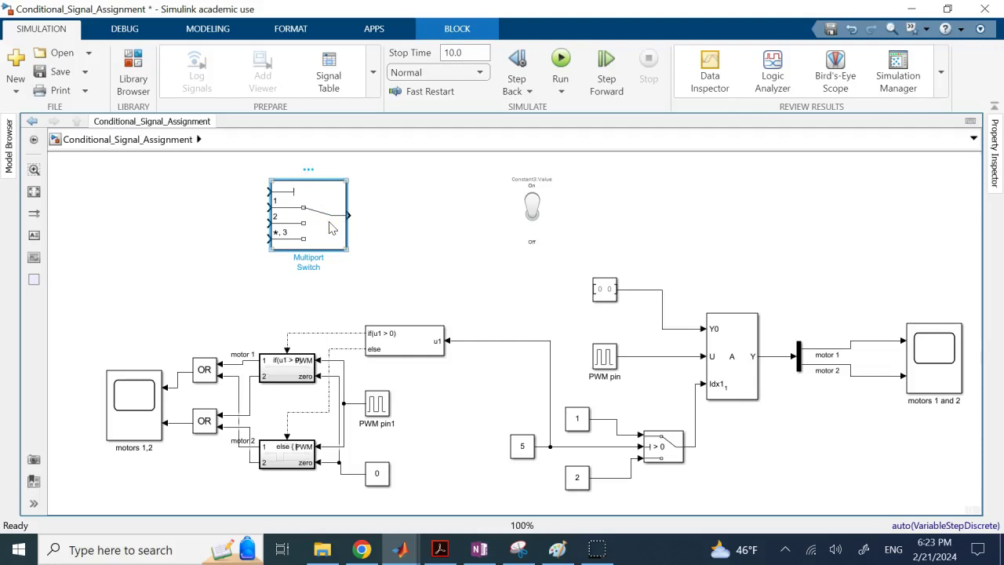
pyautogui.press('Delete')
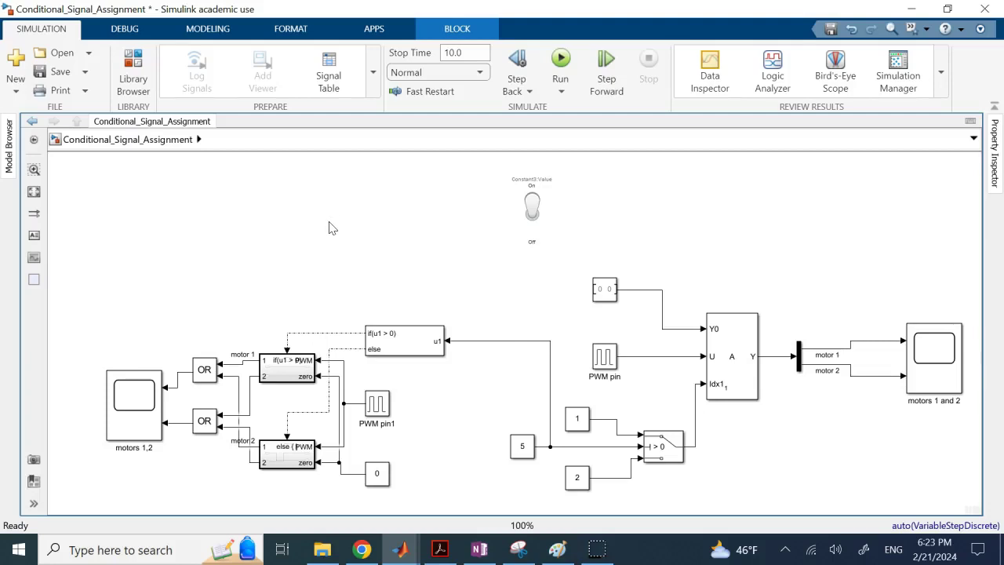
# Move the toggle switch left to sit above the If block and save the model
pyautogui.moveTo(520, 203); pyautogui.dragTo(438, 206)
pyautogui.click(549, 197)
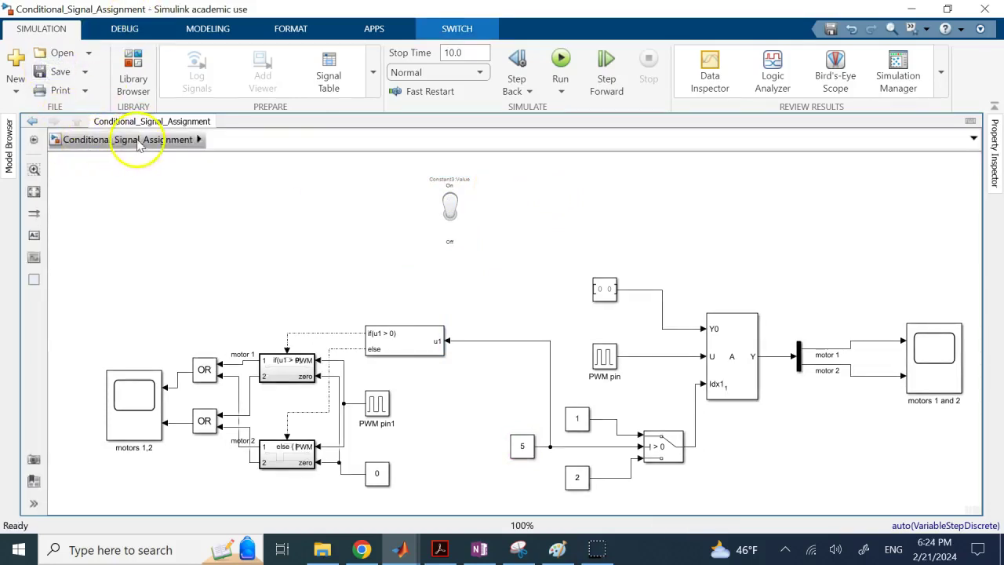
pyautogui.click(696, 172)
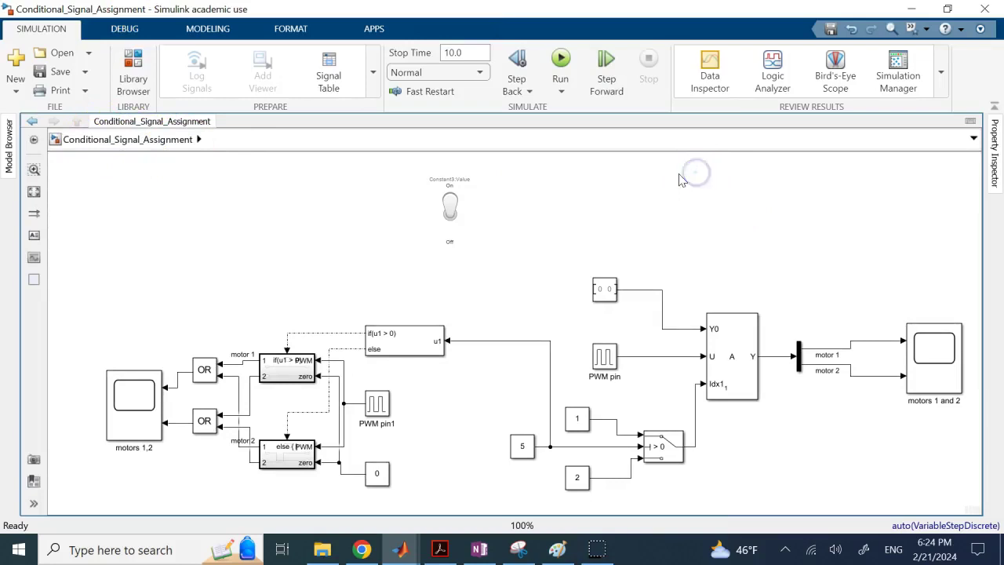
# Compare the Assignment block approach with the If block and its action subsystem for motor 1
pyautogui.click(727, 338)
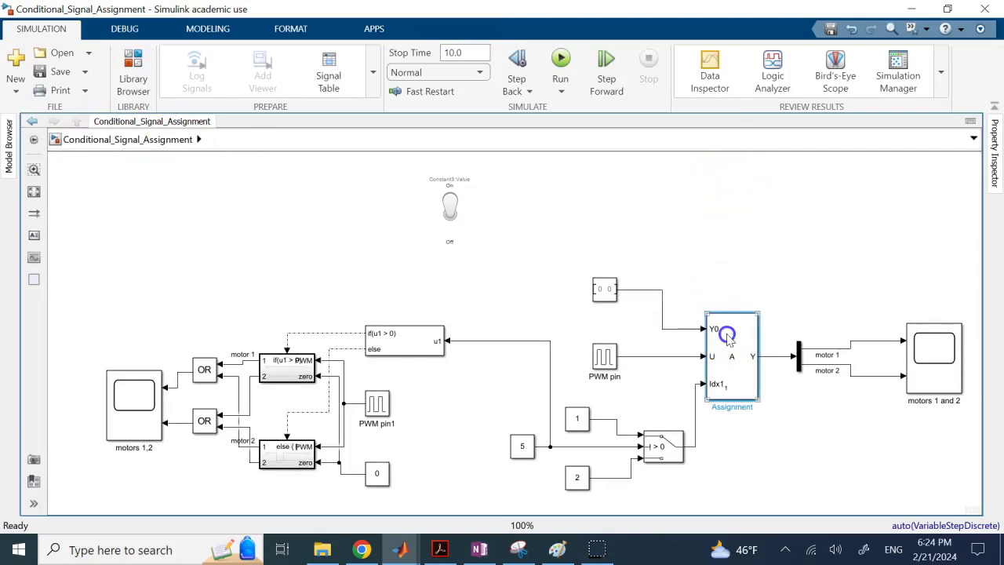
pyautogui.click(663, 227)
pyautogui.click(385, 352)
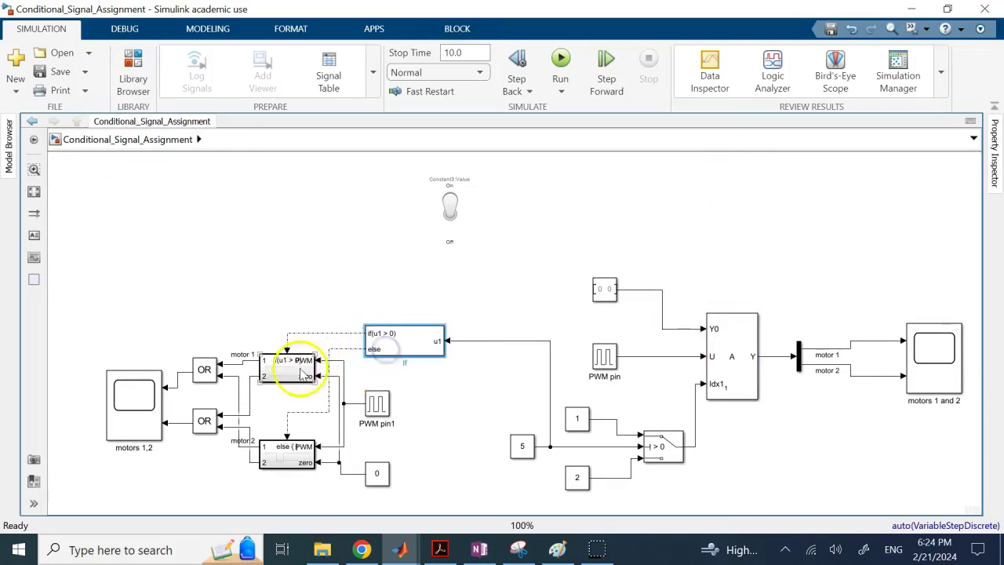
pyautogui.click(302, 370)
pyautogui.click(309, 264)
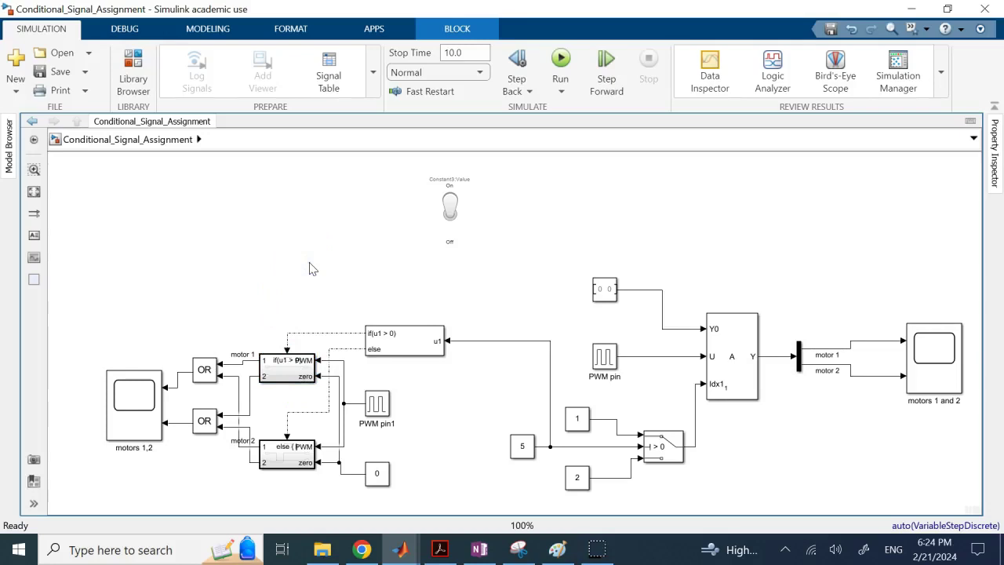
pyautogui.click(729, 349)
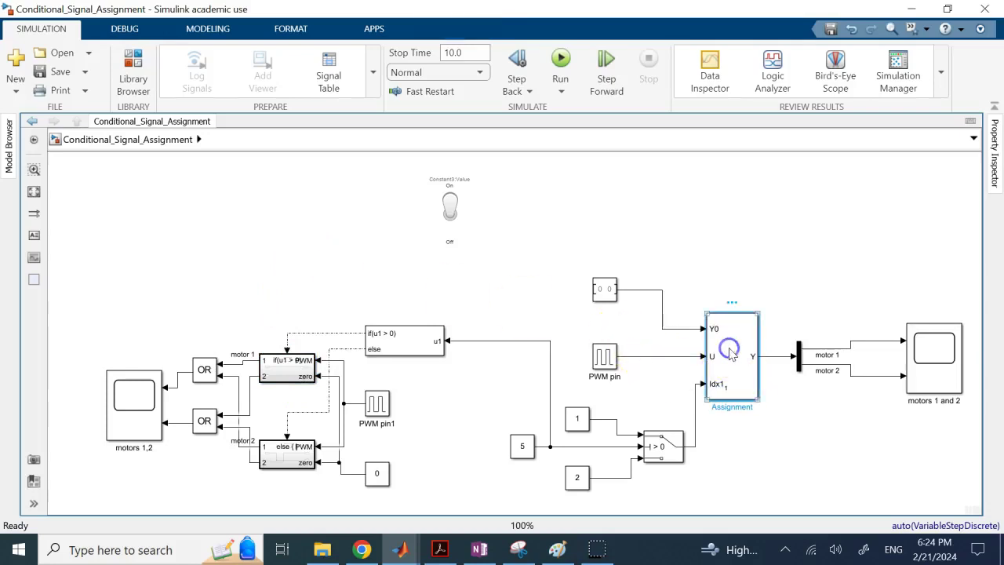
pyautogui.click(761, 252)
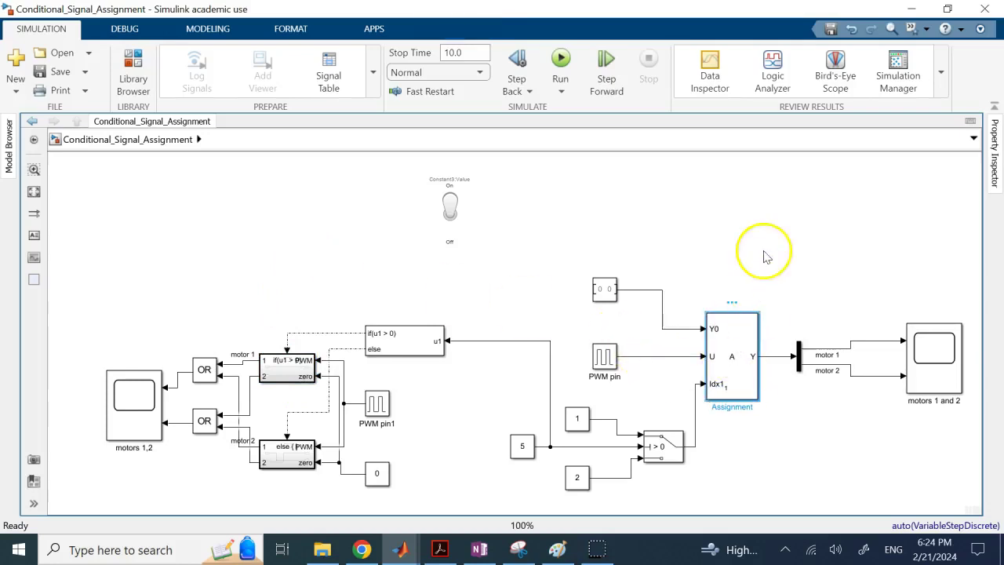
# Review the Assignment block's parameters alongside its PWM input in the diagram, and close the dialog
pyautogui.click(739, 352)
pyautogui.doubleClick(739, 352)
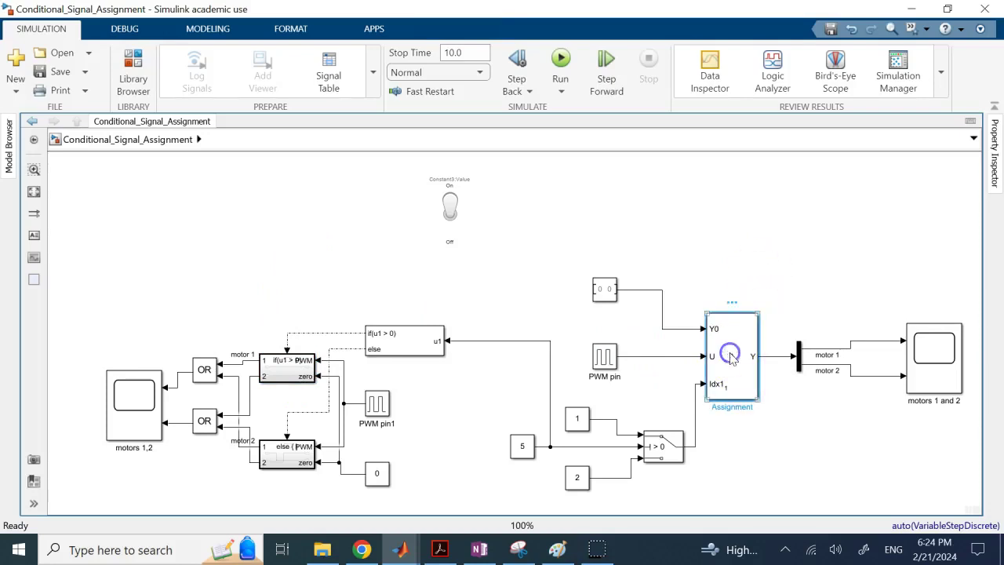
pyautogui.moveTo(537, 175); pyautogui.dragTo(359, 112)
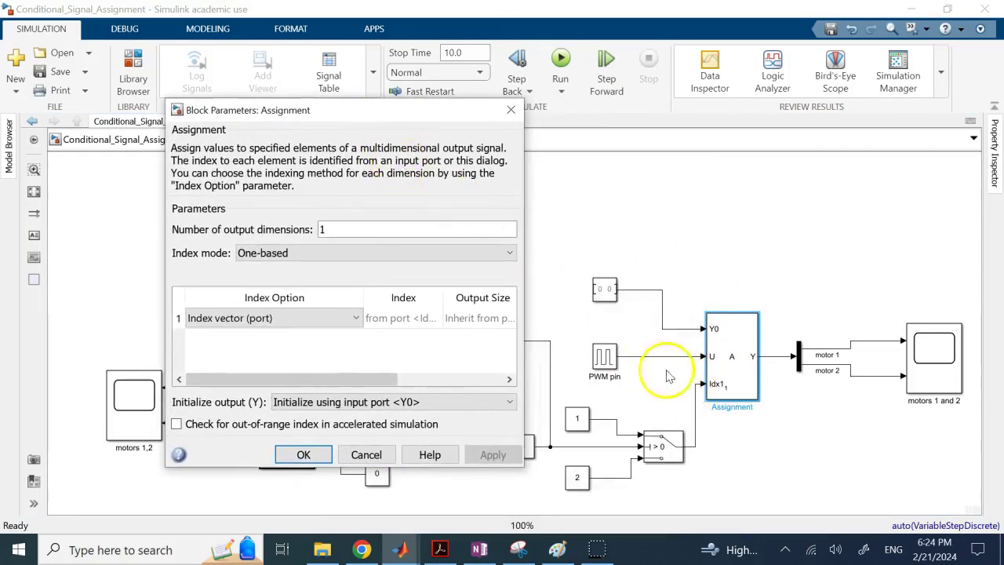
pyautogui.click(709, 363)
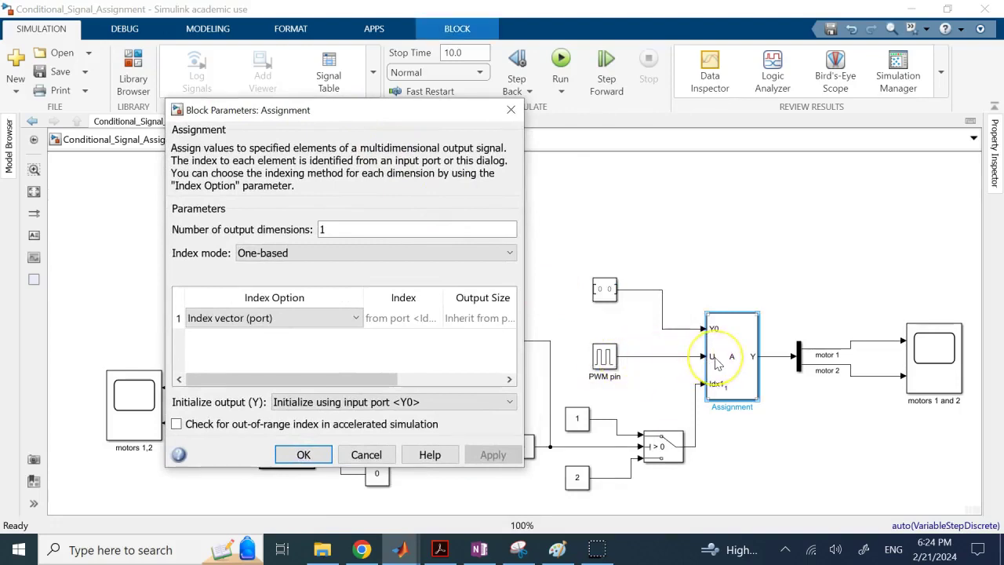
pyautogui.click(628, 364)
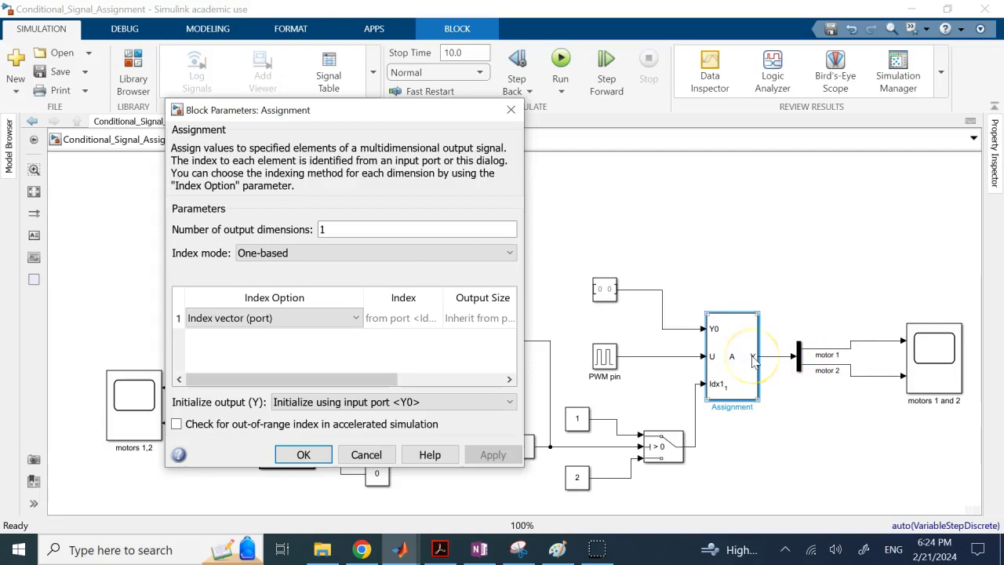
pyautogui.press('Return')
# Trace the Assignment output through the demux into the motor 1 and motor 2 lines up to the scope
pyautogui.click(768, 357)
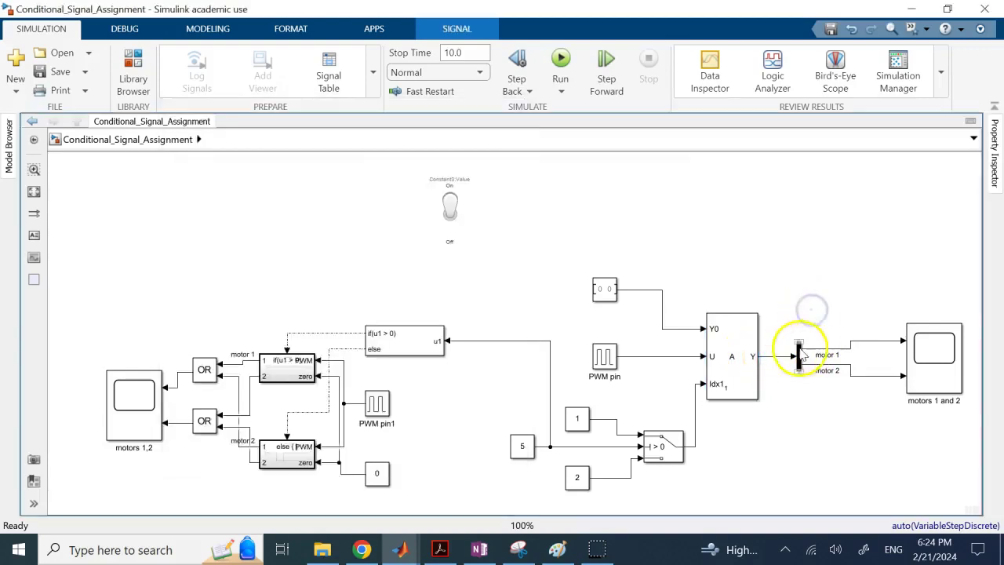
pyautogui.click(781, 357)
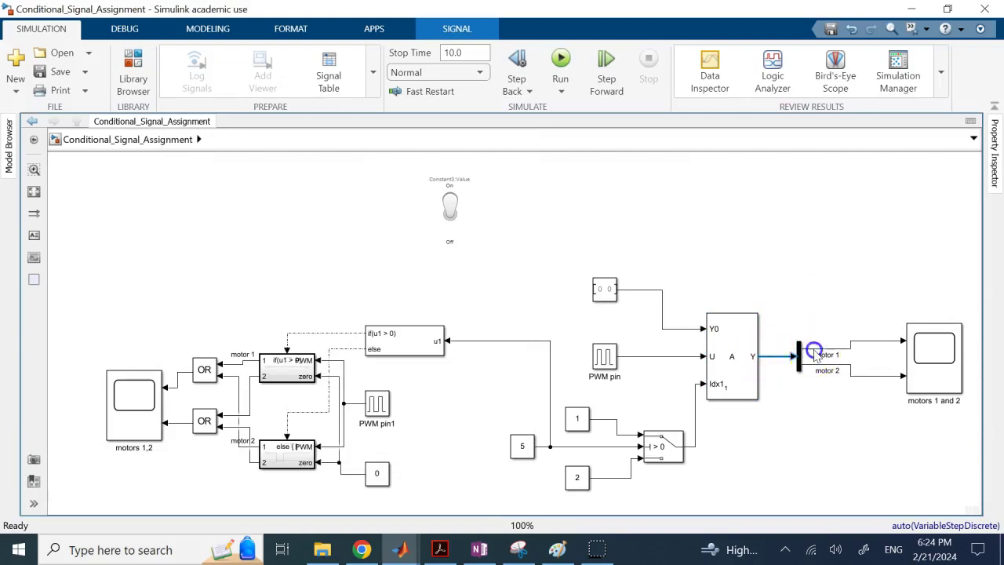
pyautogui.click(815, 348)
pyautogui.click(809, 365)
pyautogui.click(914, 357)
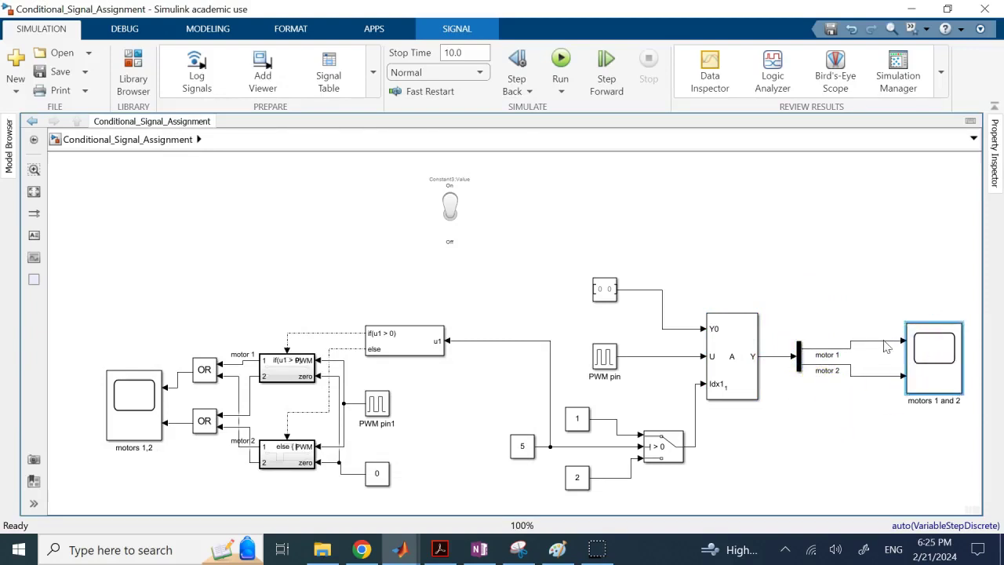
# Open the Assignment block's parameters, try Index vector (dialog) with its Index field, and return the index option to Index vector (port)
pyautogui.click(733, 369)
pyautogui.doubleClick(734, 369)
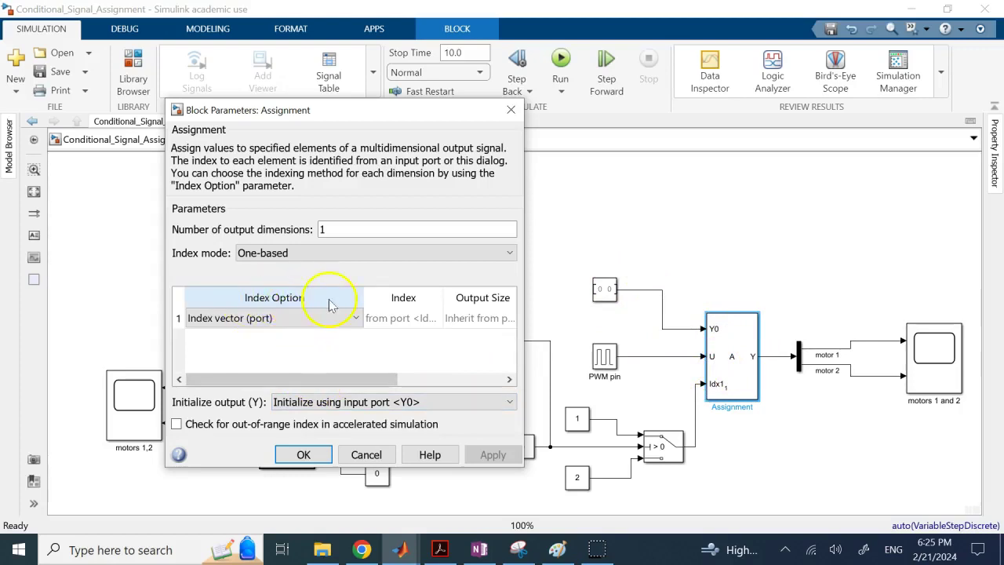
pyautogui.click(294, 317)
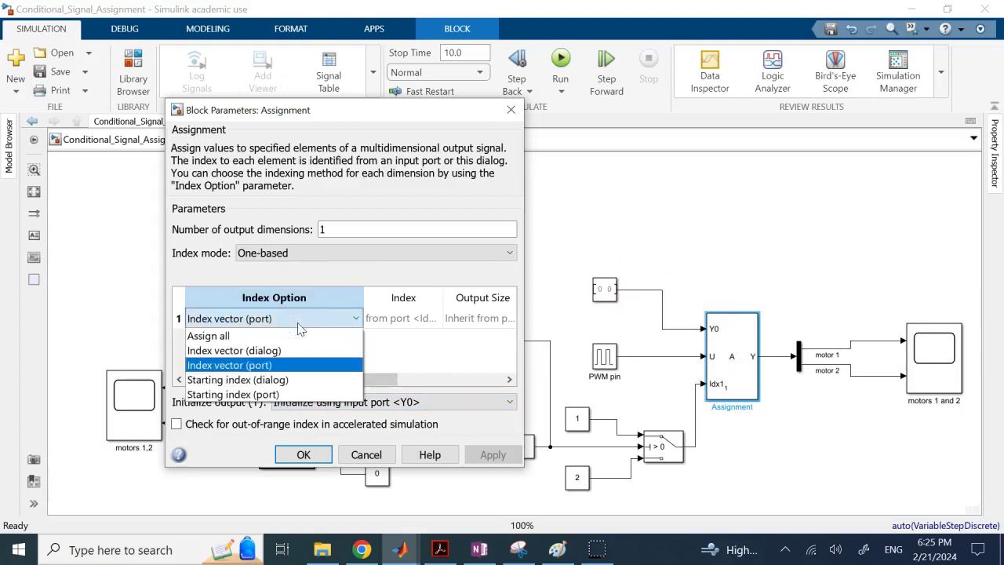
pyautogui.click(251, 350)
pyautogui.click(395, 322)
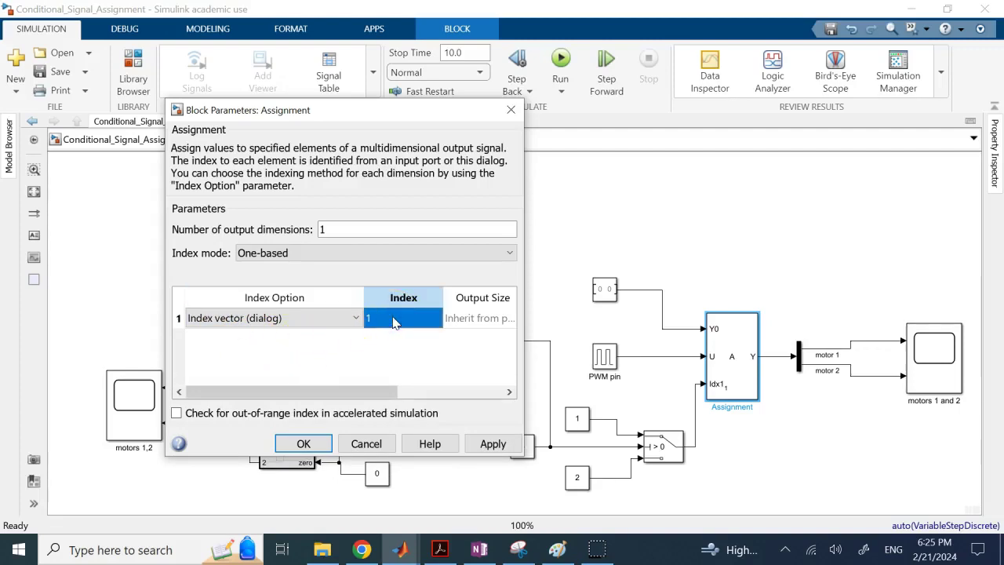
pyautogui.doubleClick(376, 324)
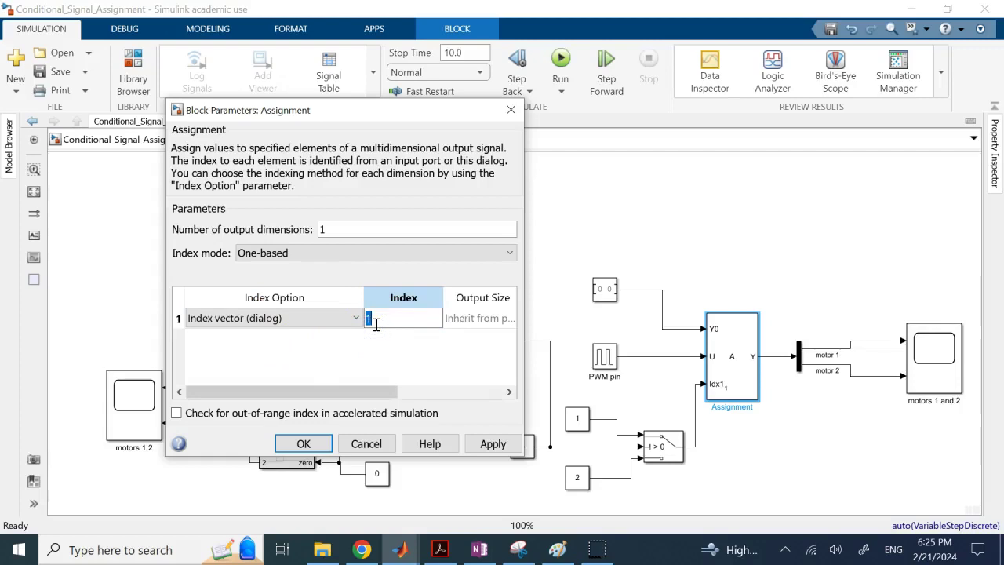
pyautogui.click(323, 321)
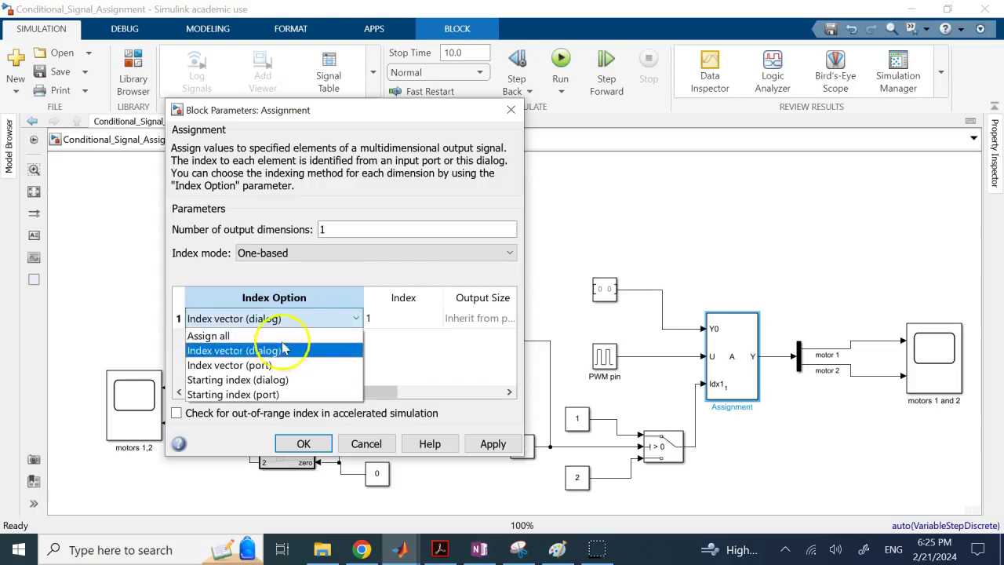
pyautogui.click(263, 366)
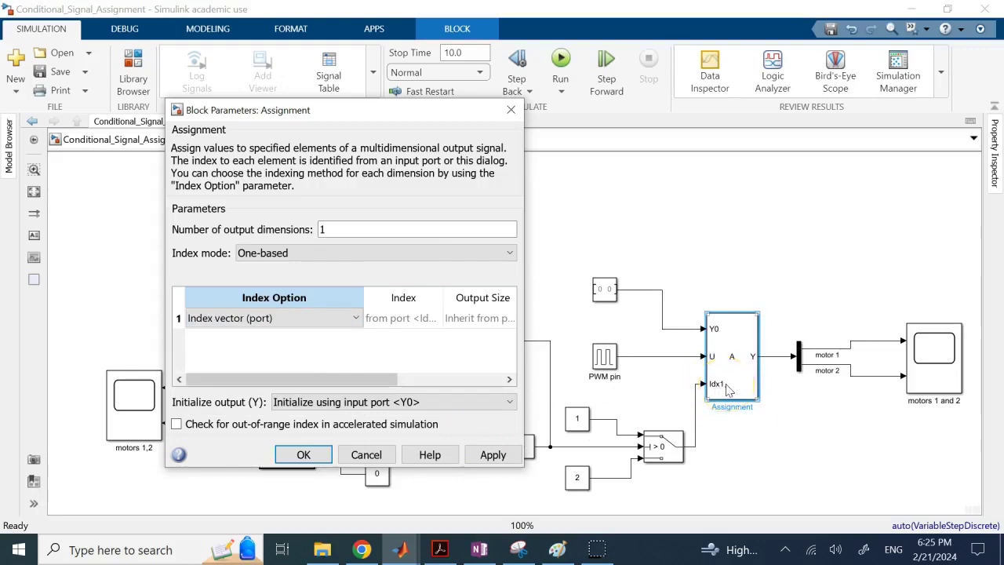
# Change the Assignment block's index option to Index vector (dialog), apply it, and inspect the block's input ports
pyautogui.click(278, 318)
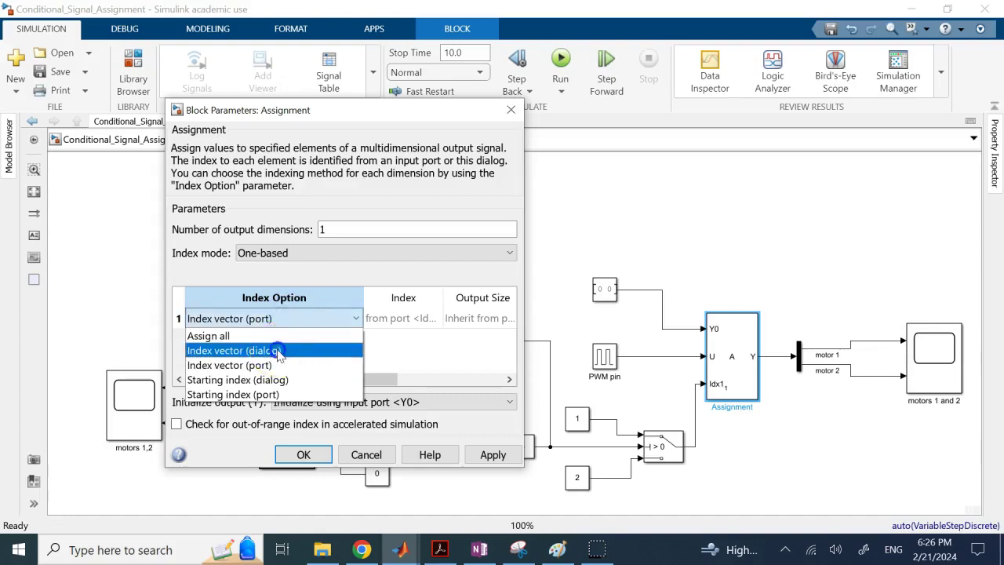
pyautogui.click(279, 351)
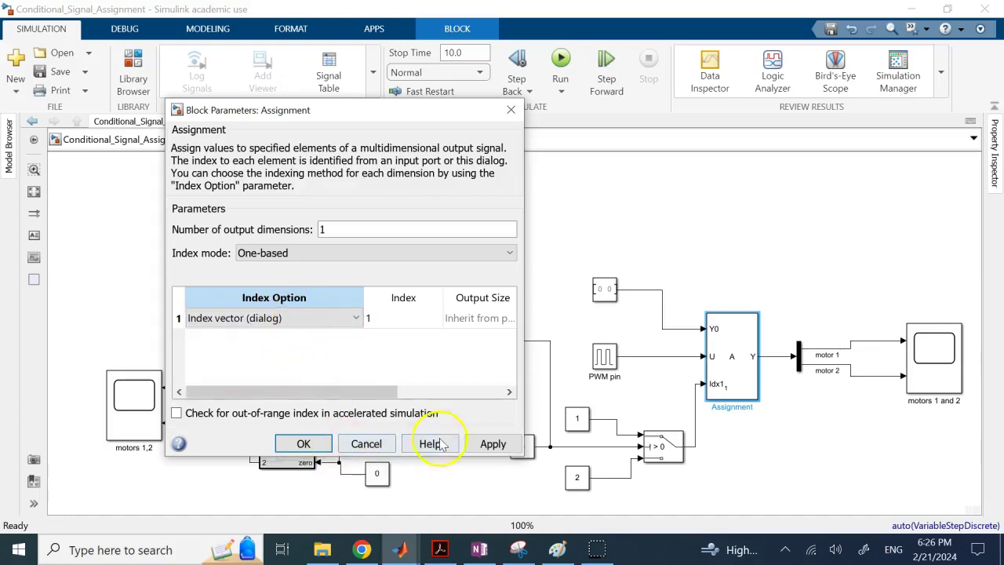
pyautogui.click(491, 444)
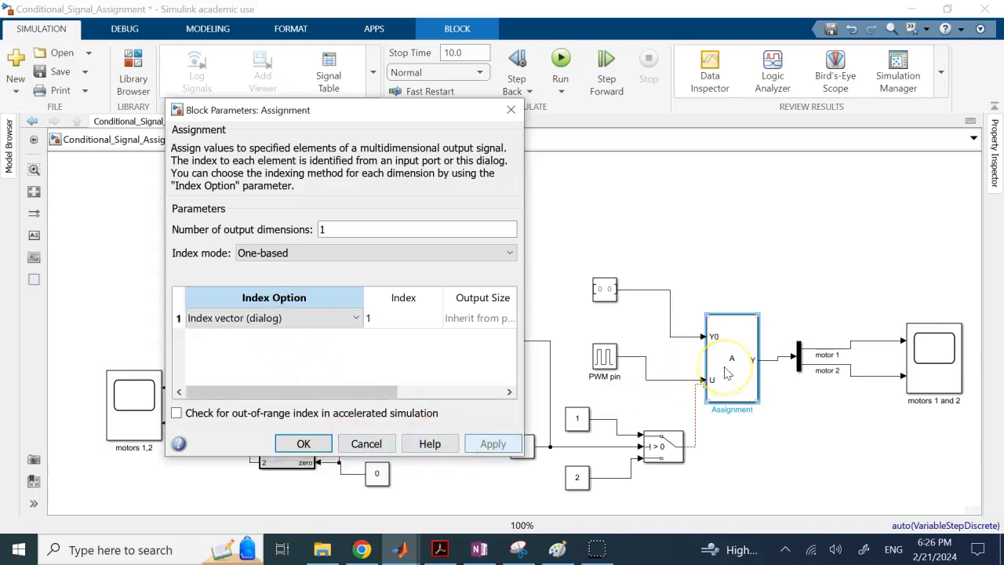
pyautogui.click(701, 383)
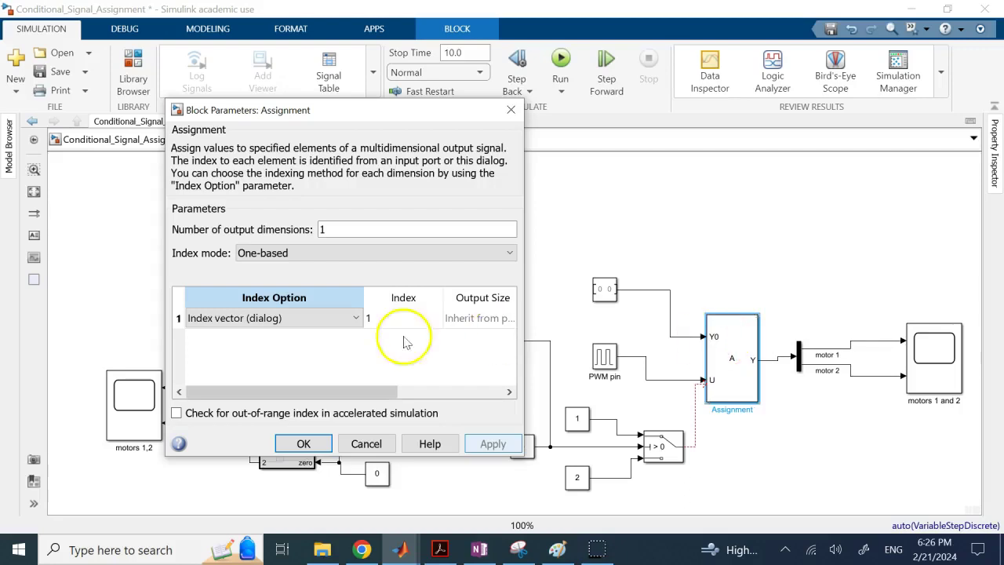
# Set the Assignment block's index option back to Index vector (port) and accept the parameters
pyautogui.click(328, 322)
pyautogui.click(251, 361)
pyautogui.click(298, 455)
pyautogui.click(748, 484)
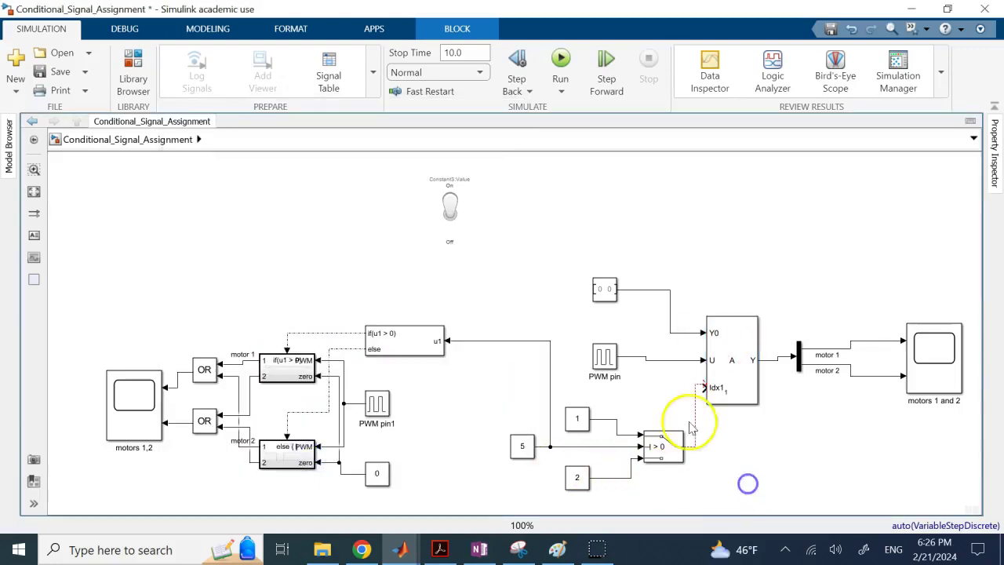
# Reconnect the Switch output to the Assignment block's Idx1 port and align the PWM pin block with the U input
pyautogui.click(699, 397)
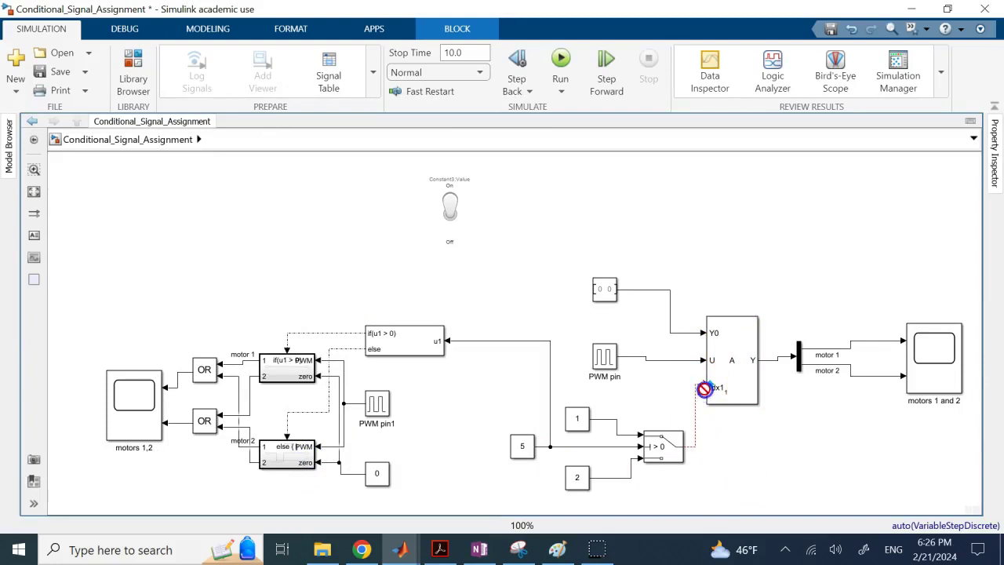
pyautogui.click(771, 450)
pyautogui.click(709, 443)
pyautogui.moveTo(708, 443)
pyautogui.mouseDown()
pyautogui.moveTo(696, 414)
pyautogui.moveTo(685, 442)
pyautogui.moveTo(705, 388)
pyautogui.mouseUp()
pyautogui.click(702, 419)
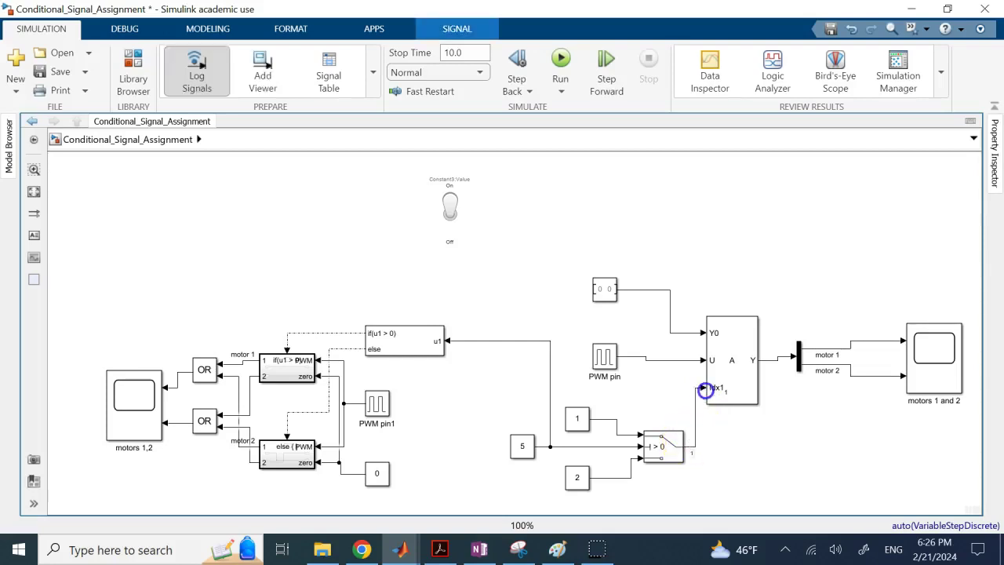
pyautogui.moveTo(606, 363); pyautogui.dragTo(607, 367)
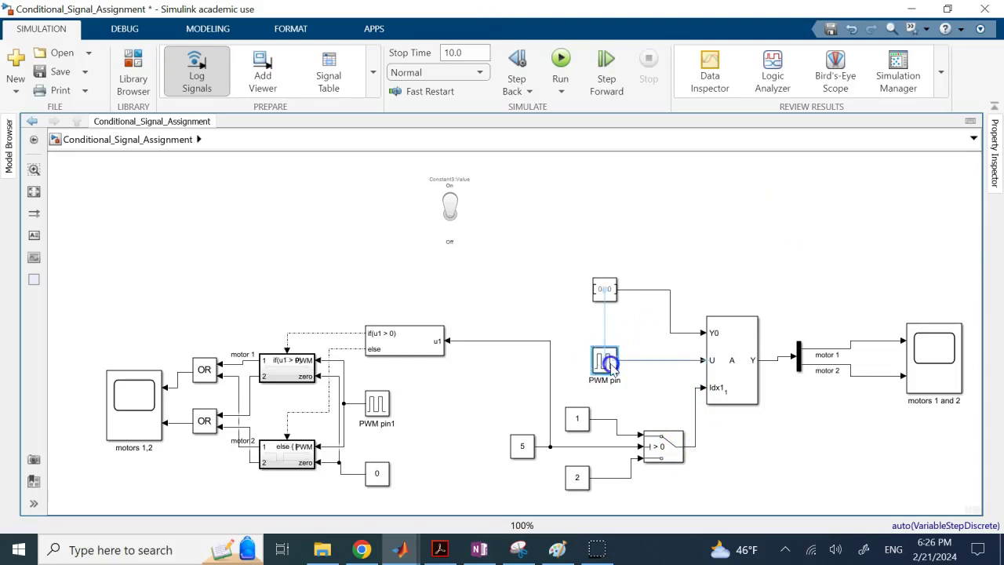
# Review the PWM pin block's amplitude, period and pulse width settings, and close its parameters
pyautogui.doubleClick(605, 362)
pyautogui.moveTo(698, 141); pyautogui.dragTo(472, 43)
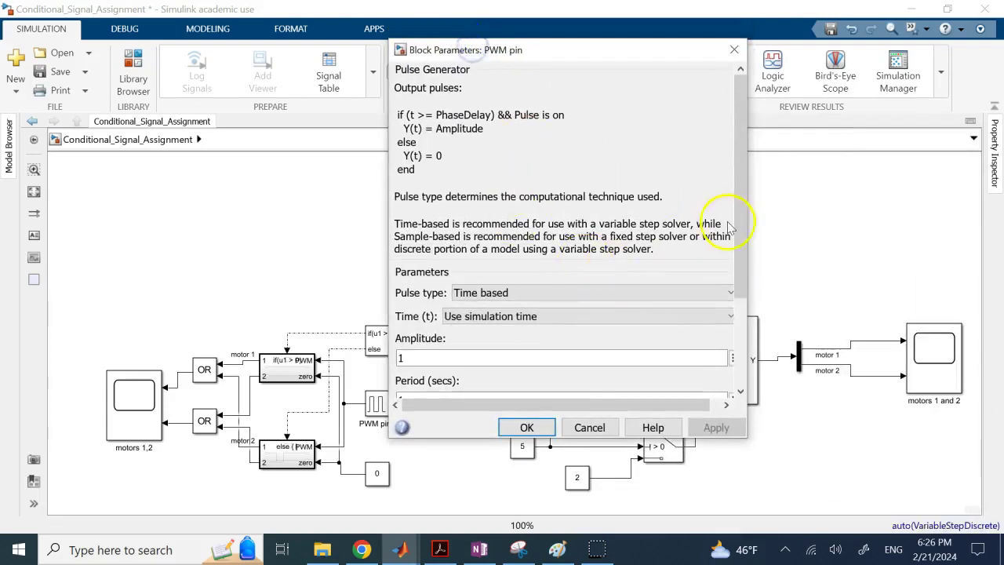
pyautogui.moveTo(739, 224); pyautogui.dragTo(713, 349)
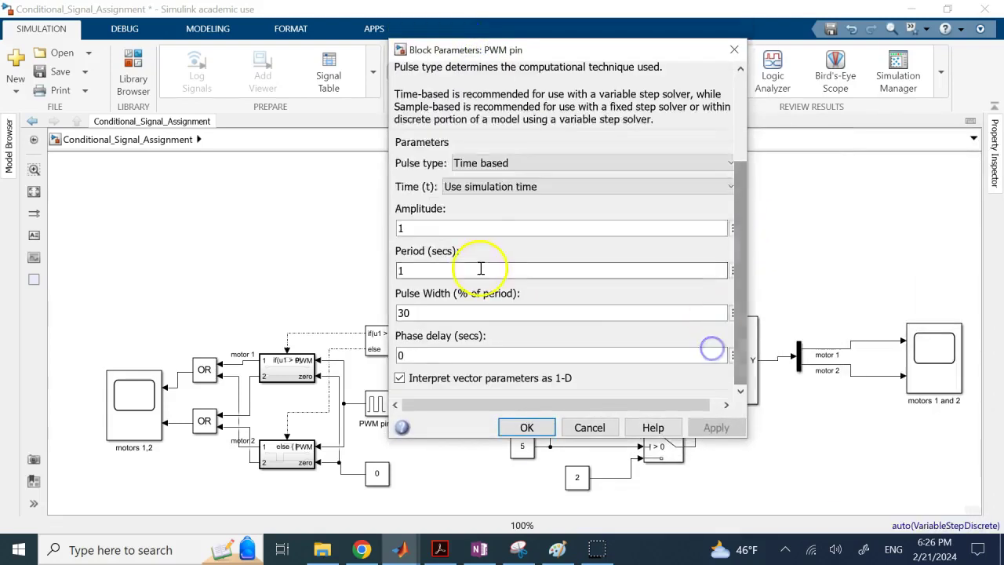
pyautogui.doubleClick(437, 228)
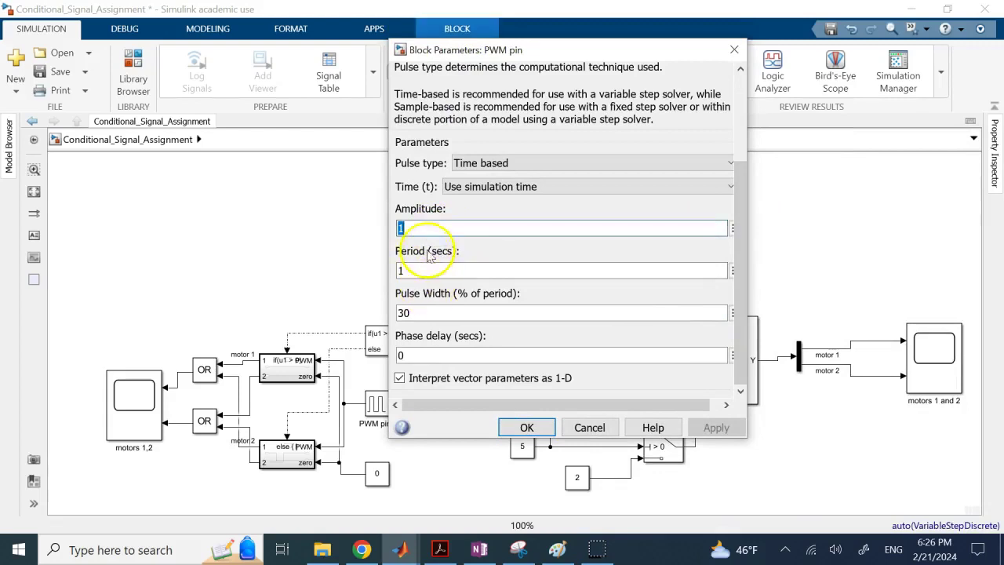
pyautogui.doubleClick(453, 269)
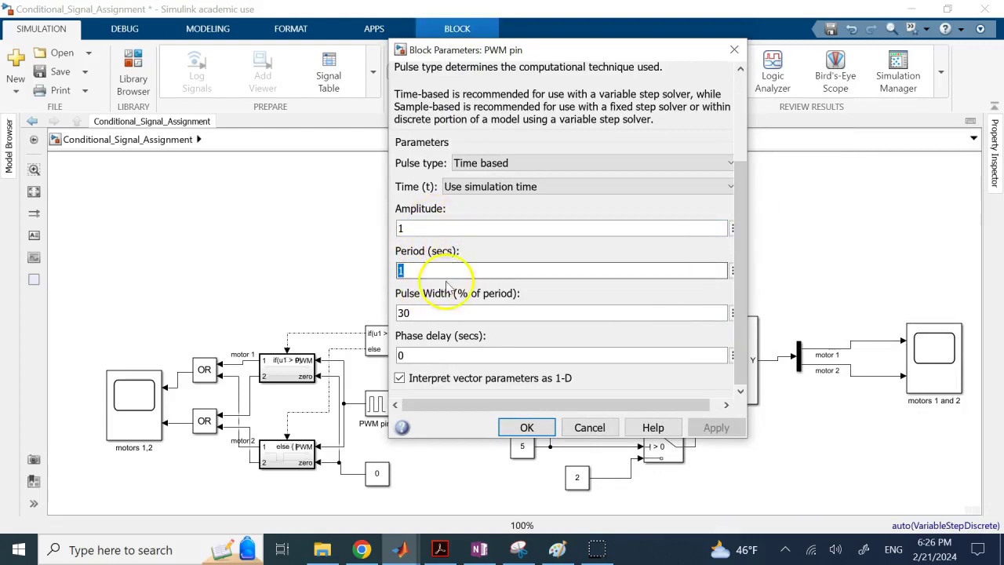
pyautogui.click(428, 269)
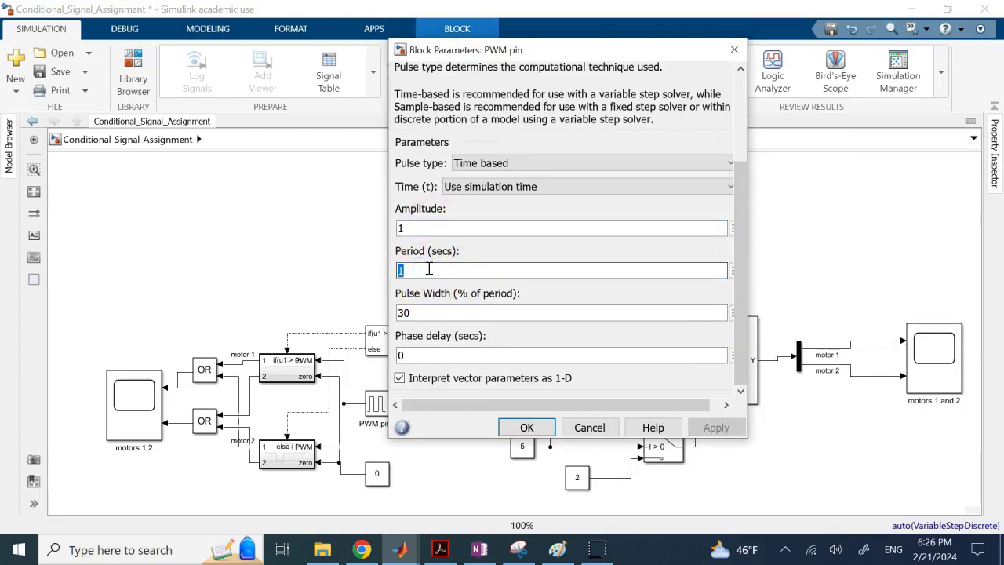
pyautogui.doubleClick(426, 312)
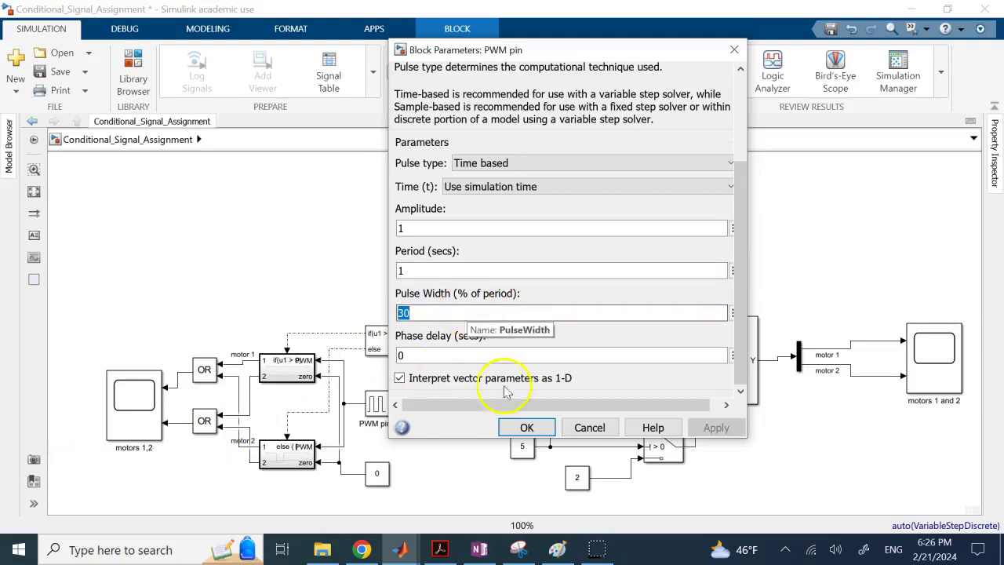
pyautogui.click(526, 427)
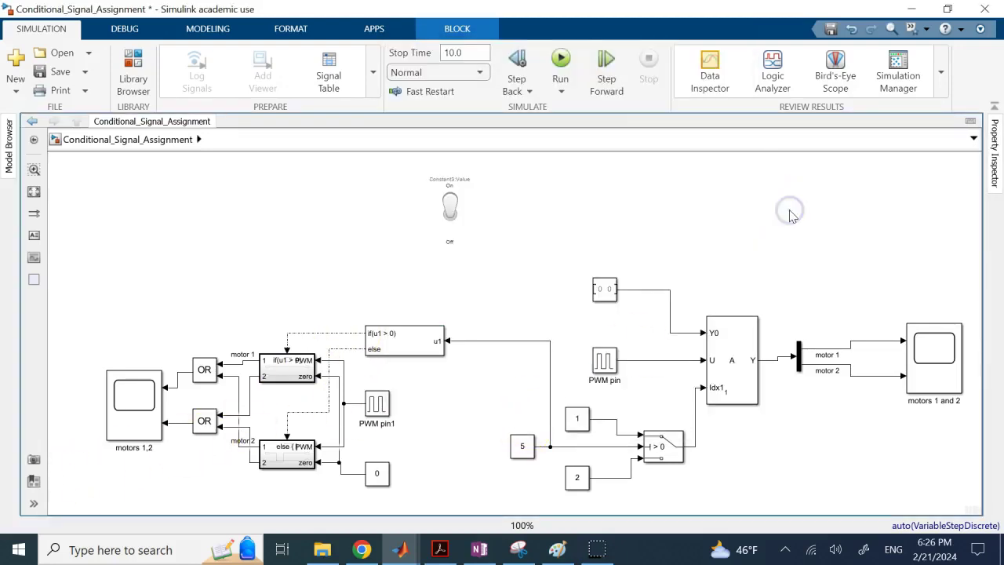
pyautogui.click(791, 214)
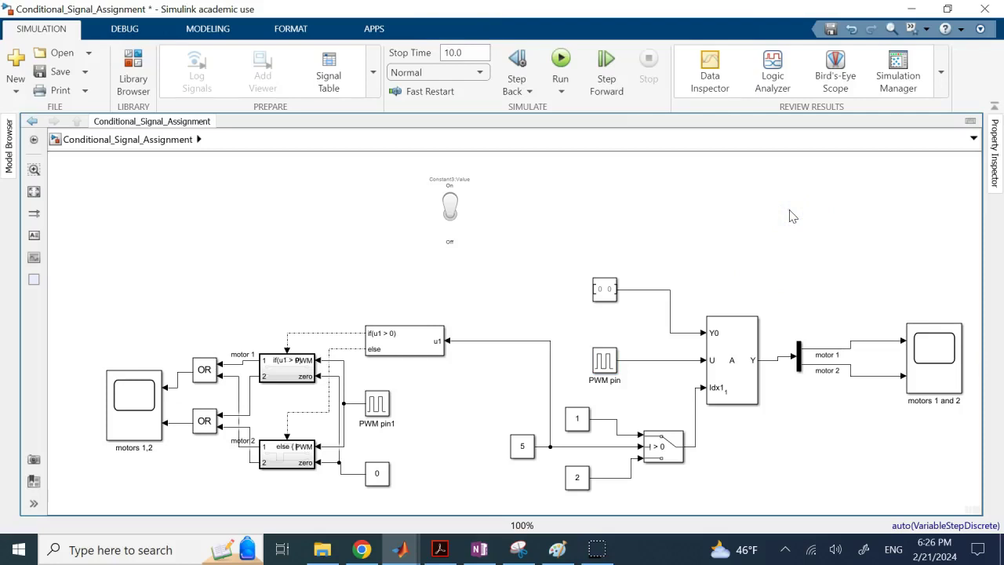
# Check the constant value of the block feeding the Assignment block's Y0 input alongside the PWM pin block
pyautogui.click(613, 364)
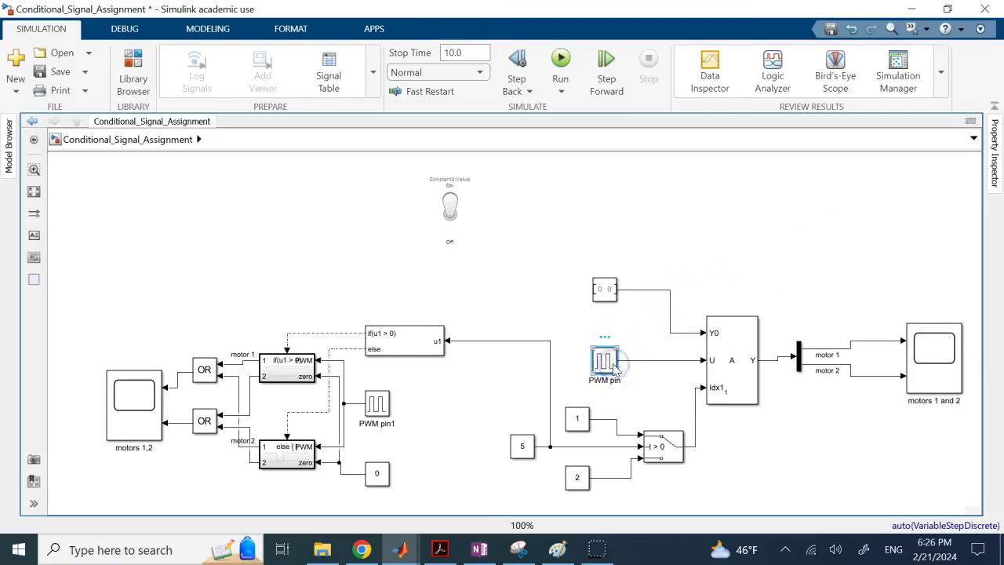
pyautogui.click(633, 224)
pyautogui.click(608, 289)
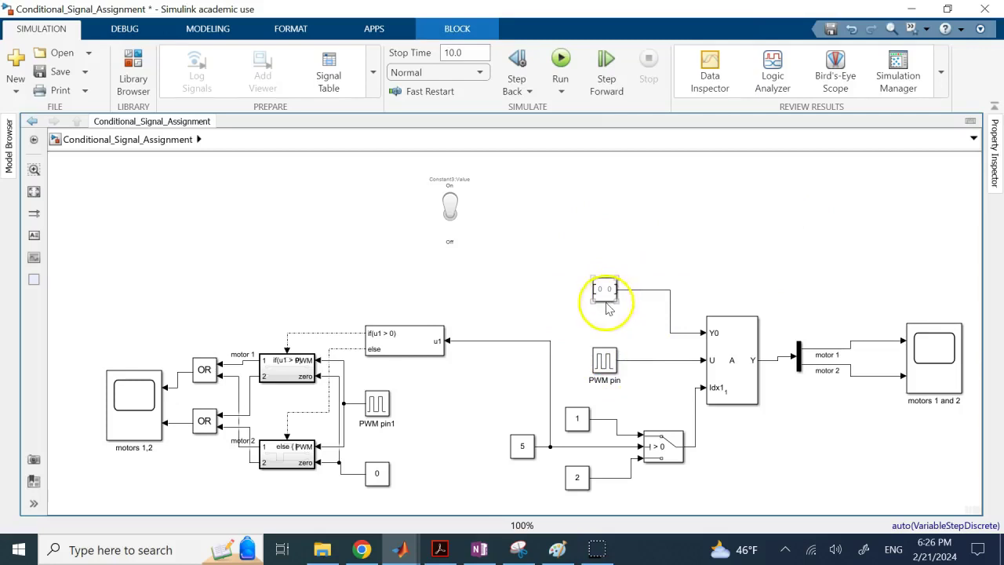
pyautogui.doubleClick(608, 289)
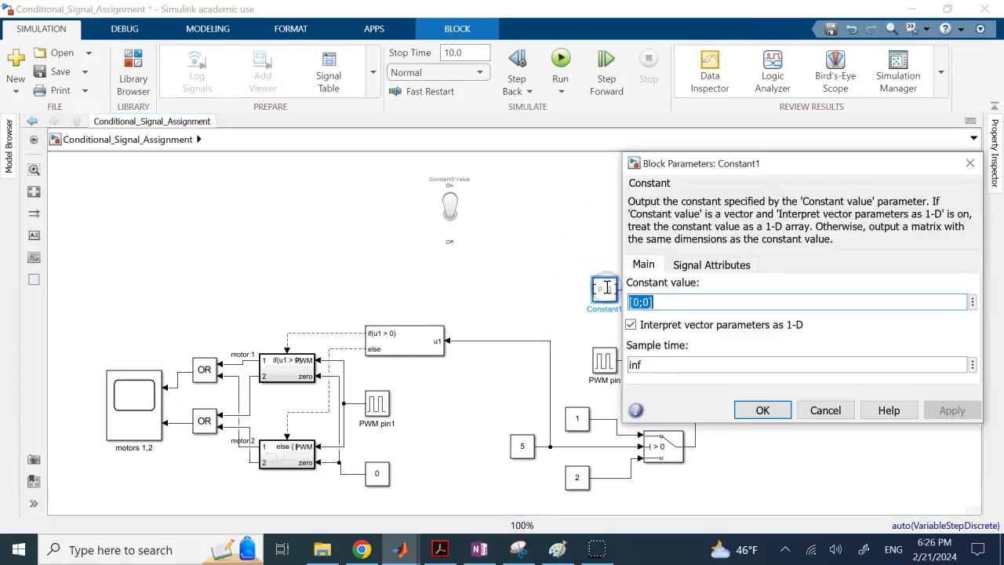
pyautogui.click(758, 410)
pyautogui.click(604, 361)
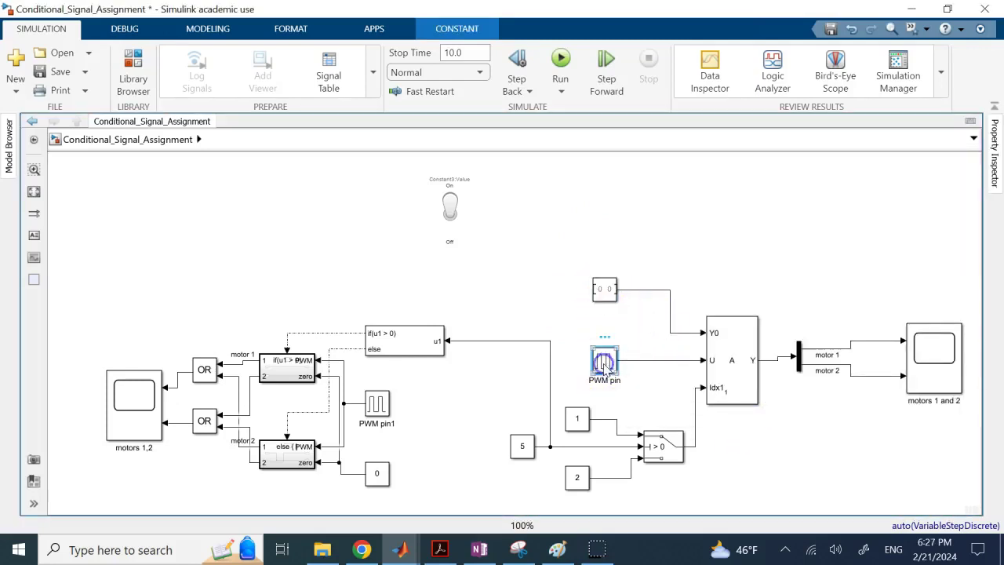
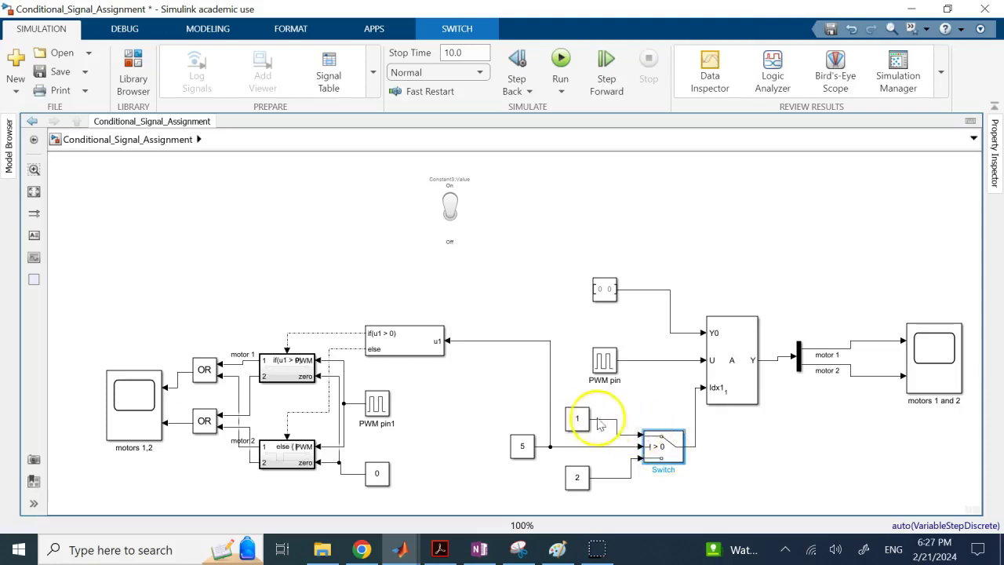
# Trace the toggle-controlled constant and the Switch's constant inputs into Idx1, and the PWM signal through the Assignment block to its output
pyautogui.click(581, 420)
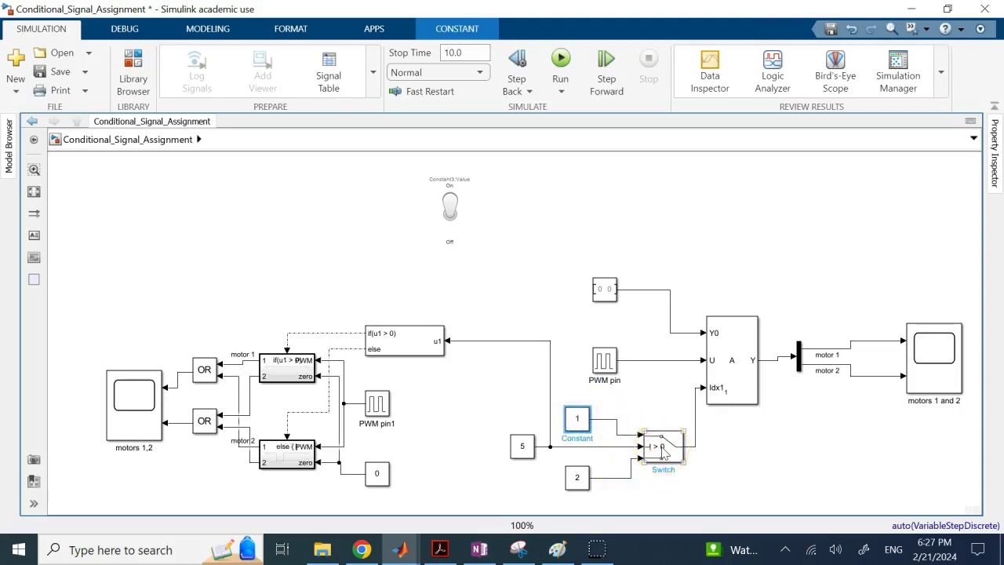
pyautogui.click(624, 479)
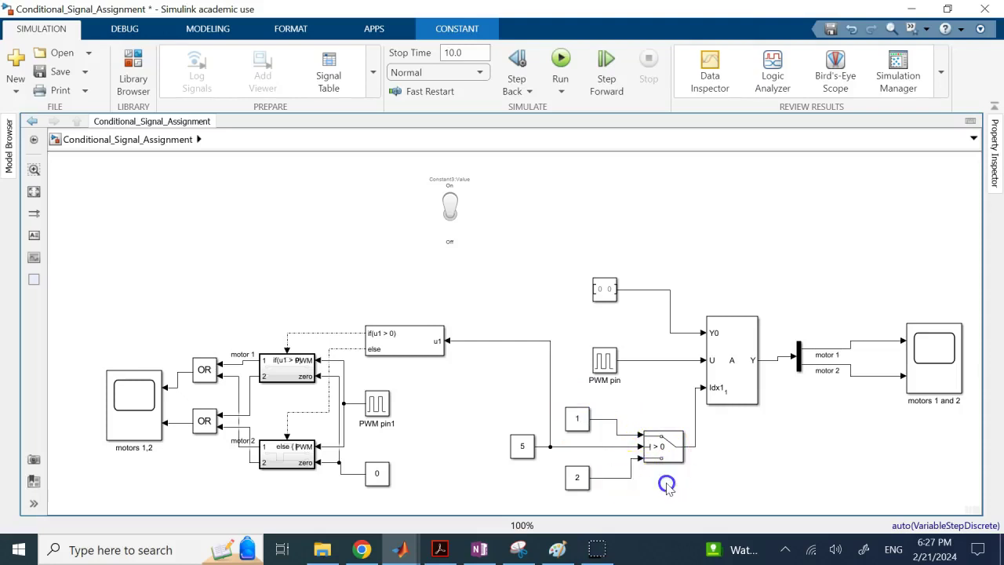
pyautogui.click(524, 450)
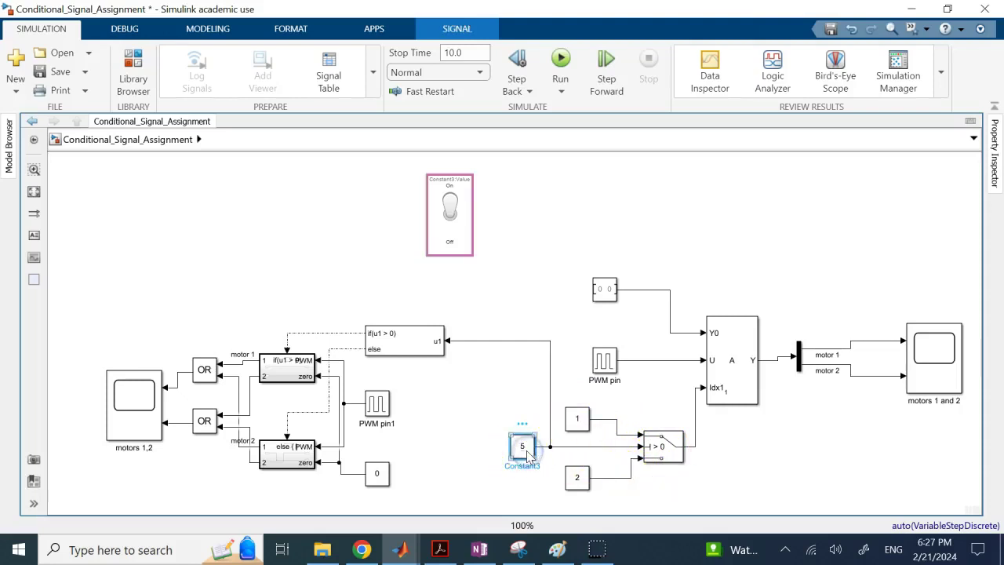
pyautogui.click(461, 225)
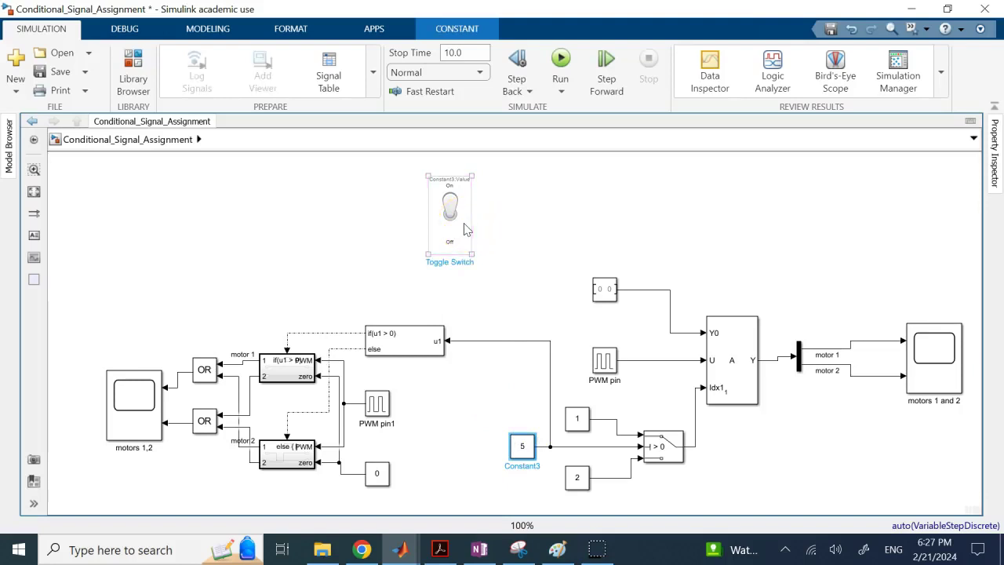
pyautogui.click(577, 417)
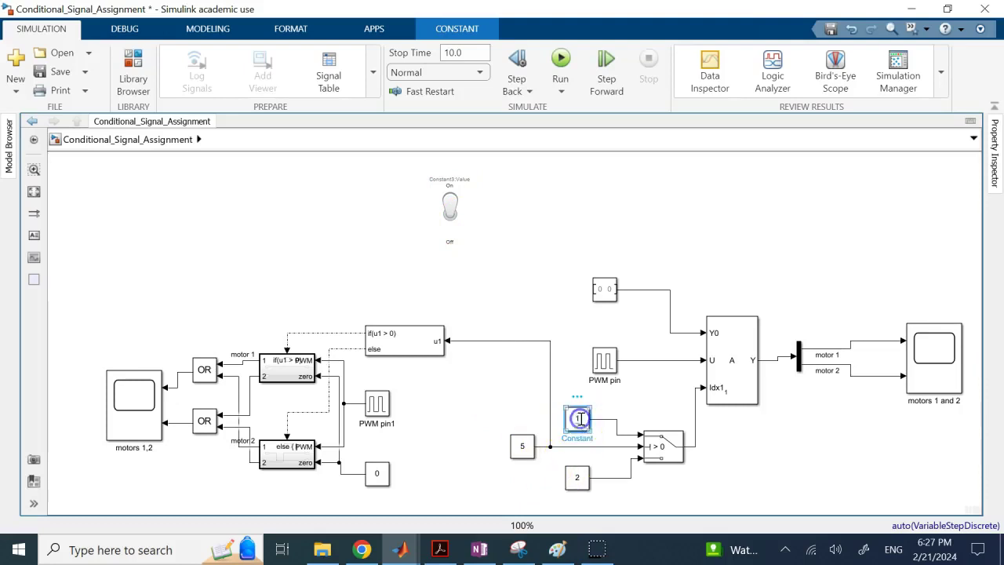
pyautogui.moveTo(684, 446); pyautogui.dragTo(694, 447)
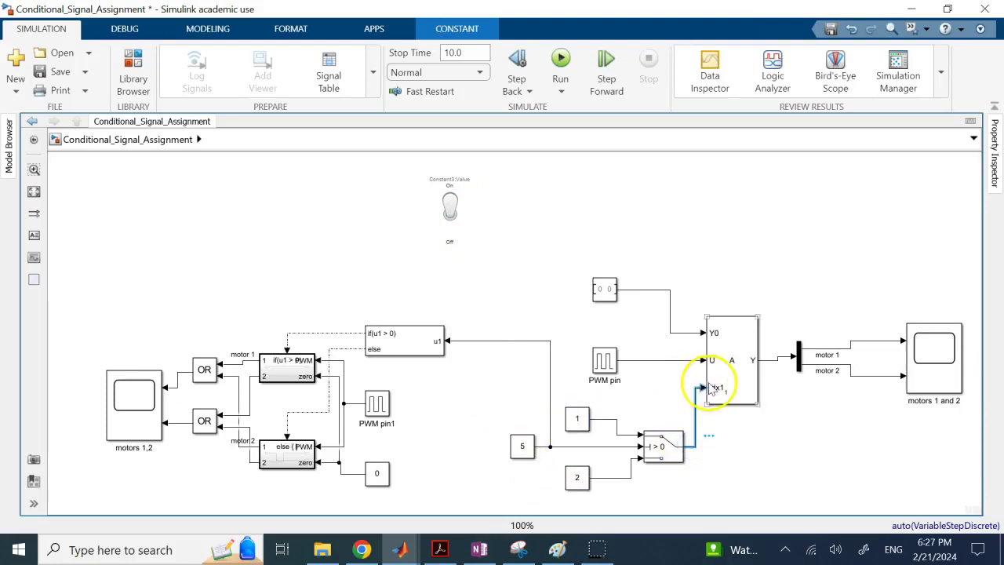
pyautogui.click(649, 360)
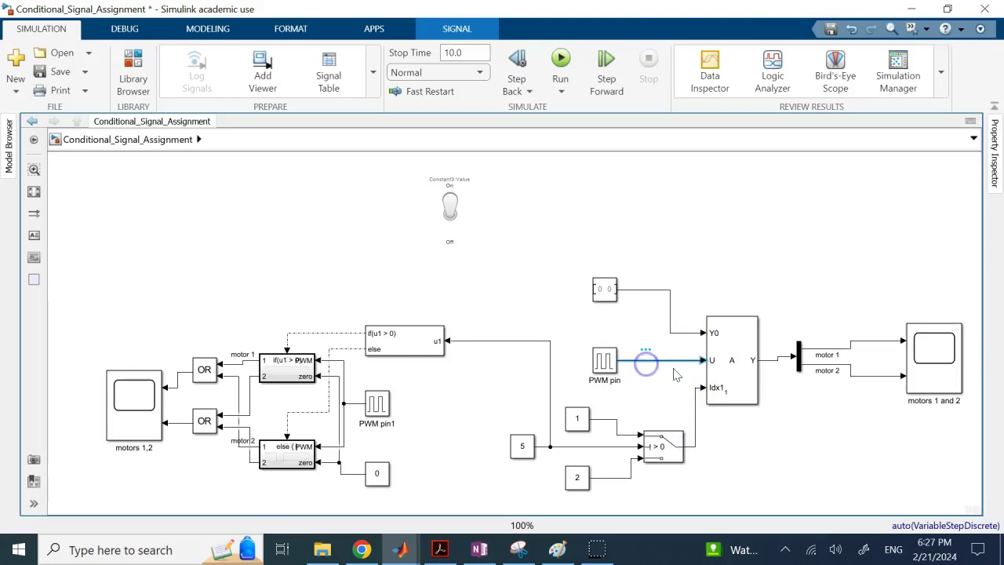
pyautogui.click(768, 360)
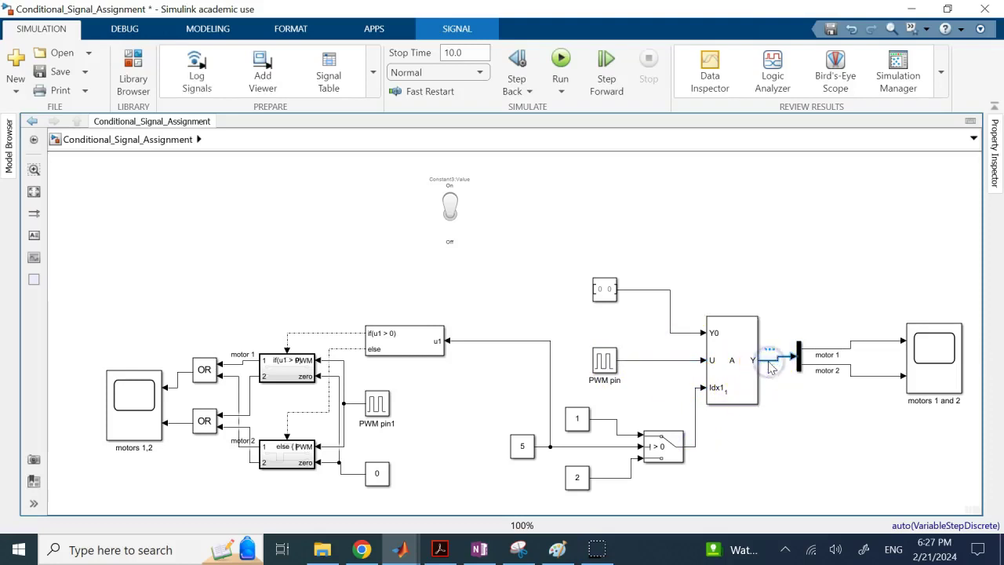
# Trace how the constant driving the Switch selects the motor 1 or motor 2 output for the Assignment block's PWM signal
pyautogui.click(827, 351)
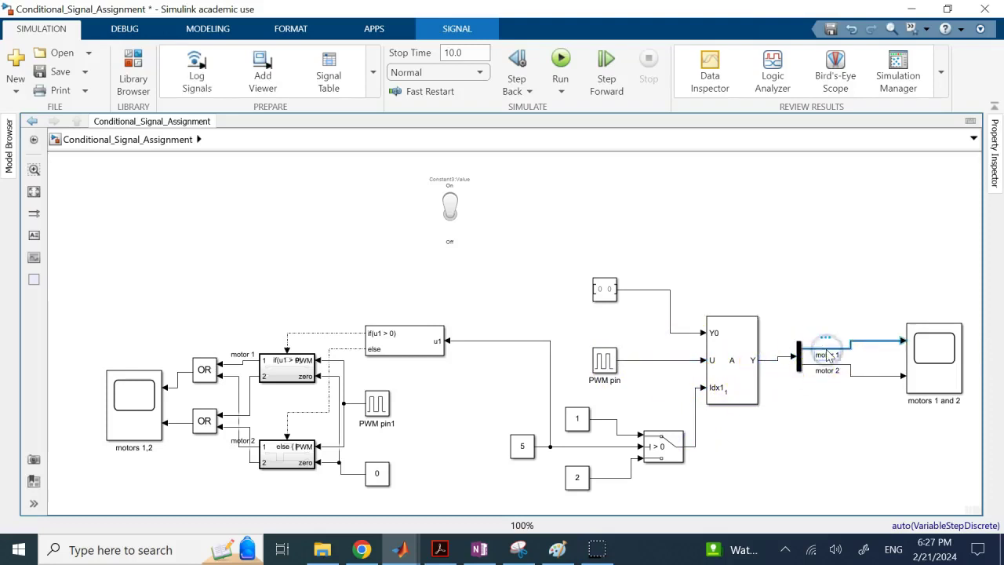
pyautogui.click(522, 451)
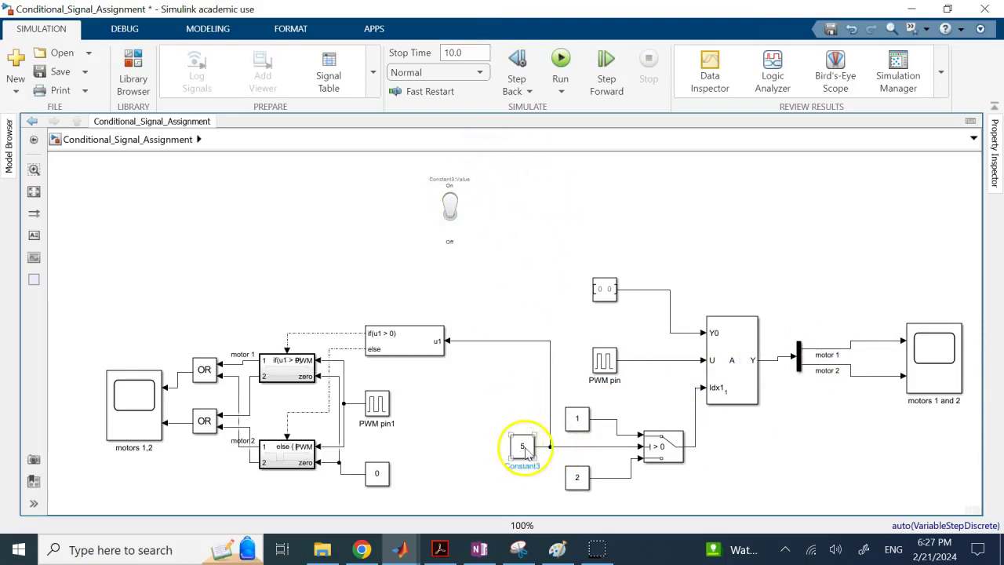
pyautogui.click(702, 428)
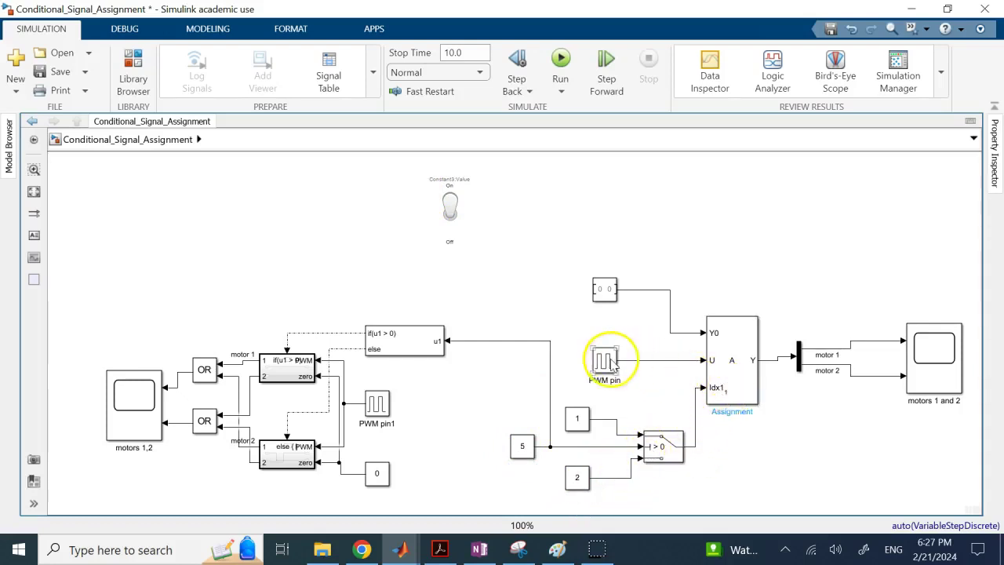
pyautogui.click(754, 360)
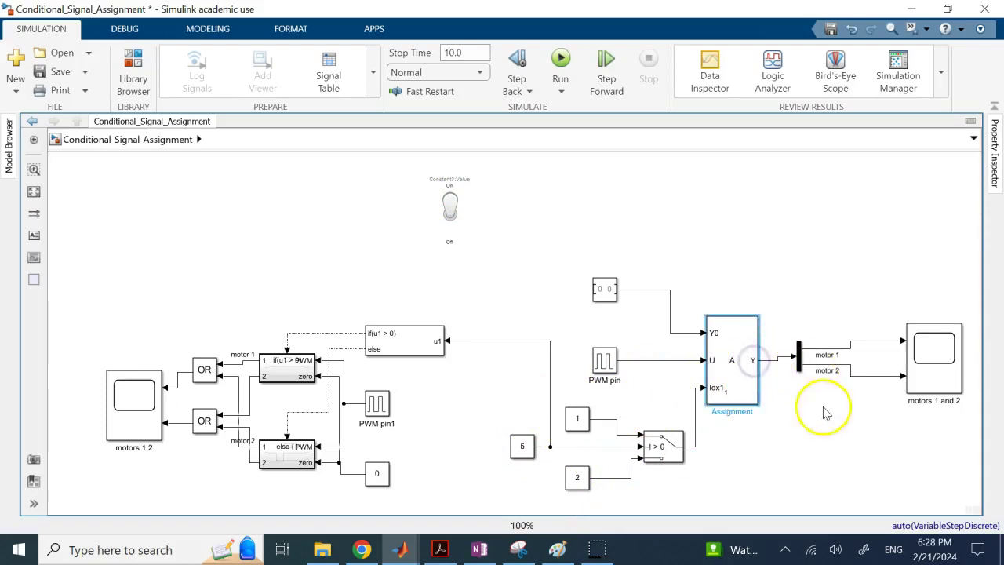
pyautogui.click(841, 366)
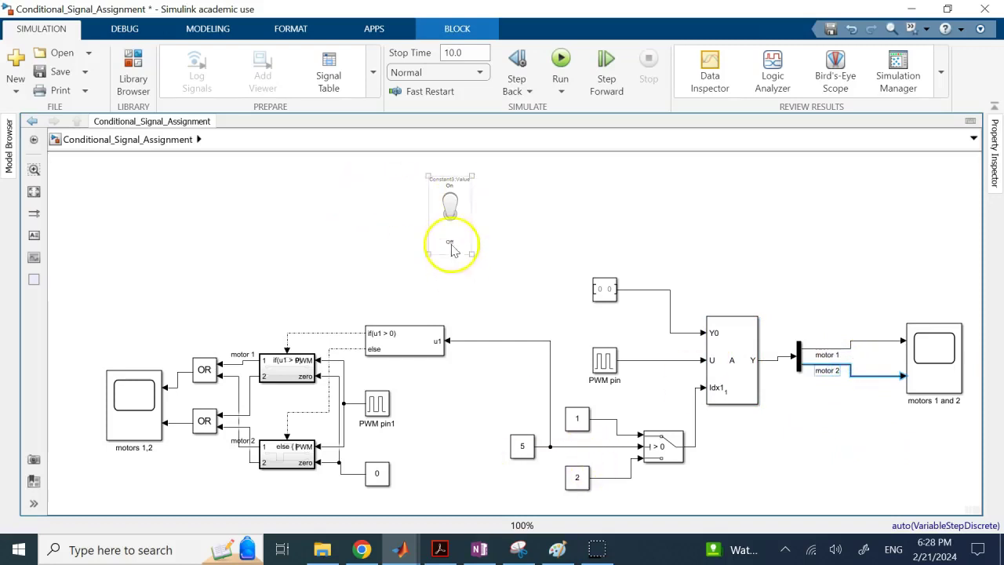
# Review the toggle switch's link to Constant3 and its On and Off state values, and close its parameters without changes
pyautogui.click(455, 202)
pyautogui.doubleClick(454, 203)
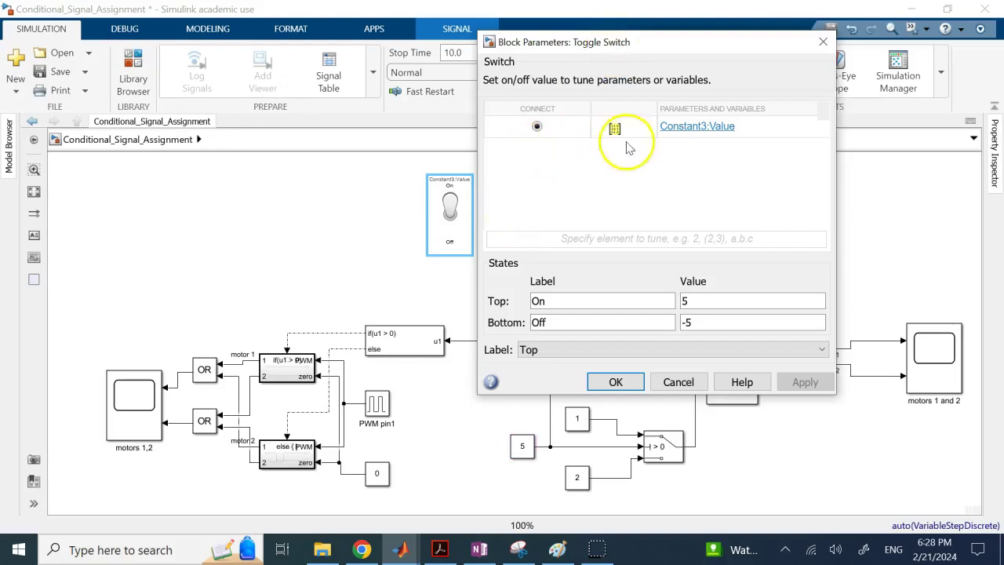
pyautogui.click(520, 452)
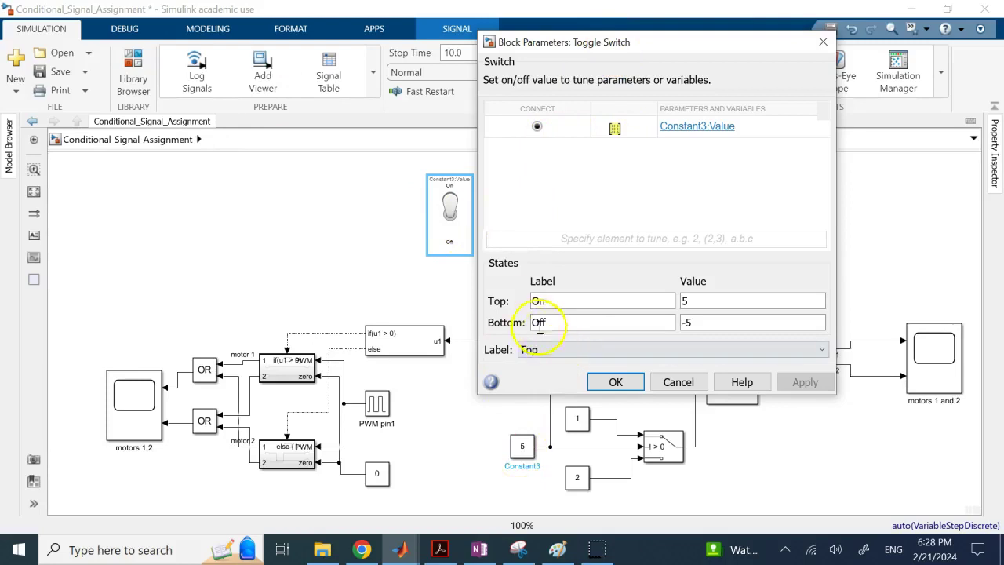
pyautogui.doubleClick(547, 300)
pyautogui.doubleClick(699, 301)
pyautogui.doubleClick(694, 325)
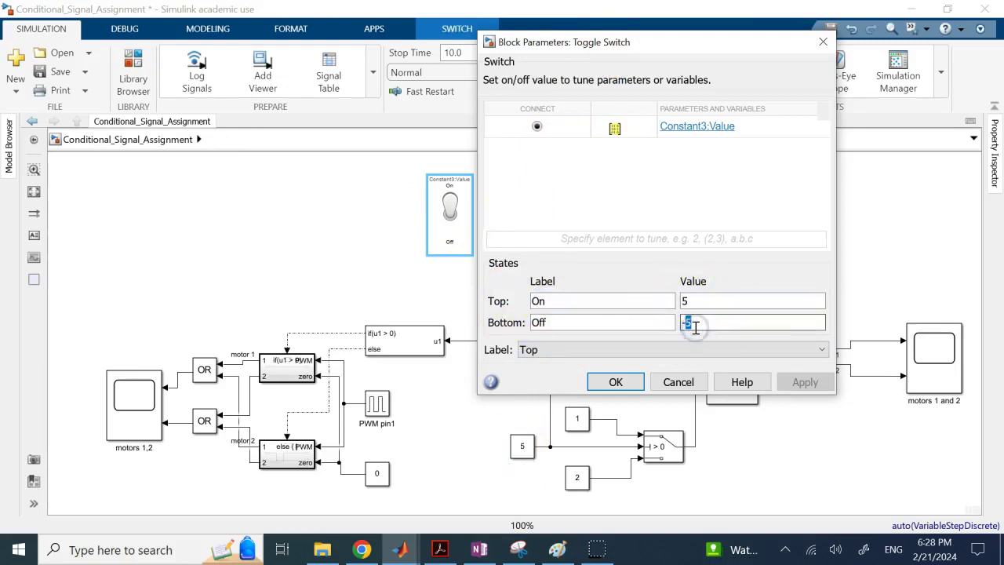
pyautogui.click(702, 319)
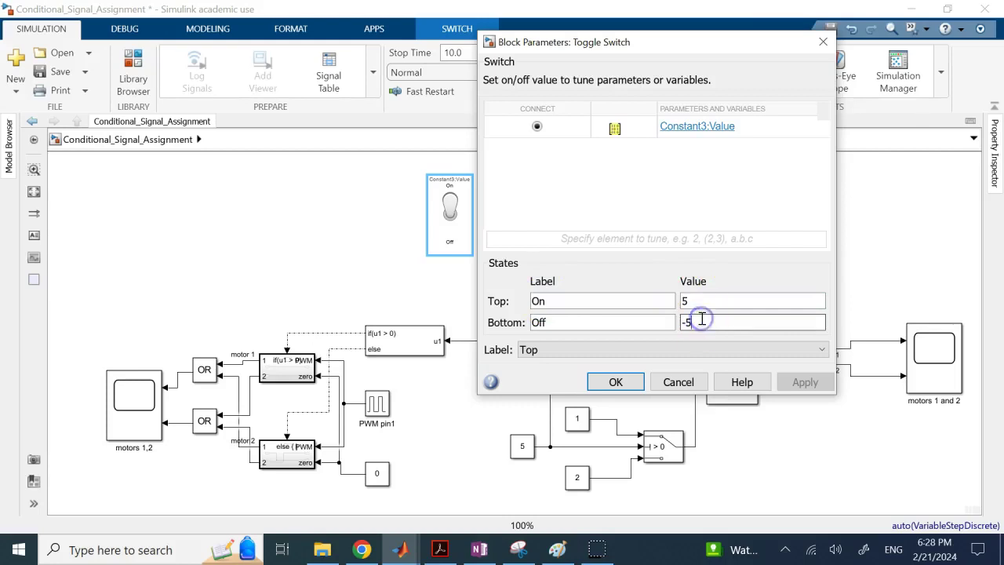
pyautogui.click(701, 298)
pyautogui.doubleClick(710, 321)
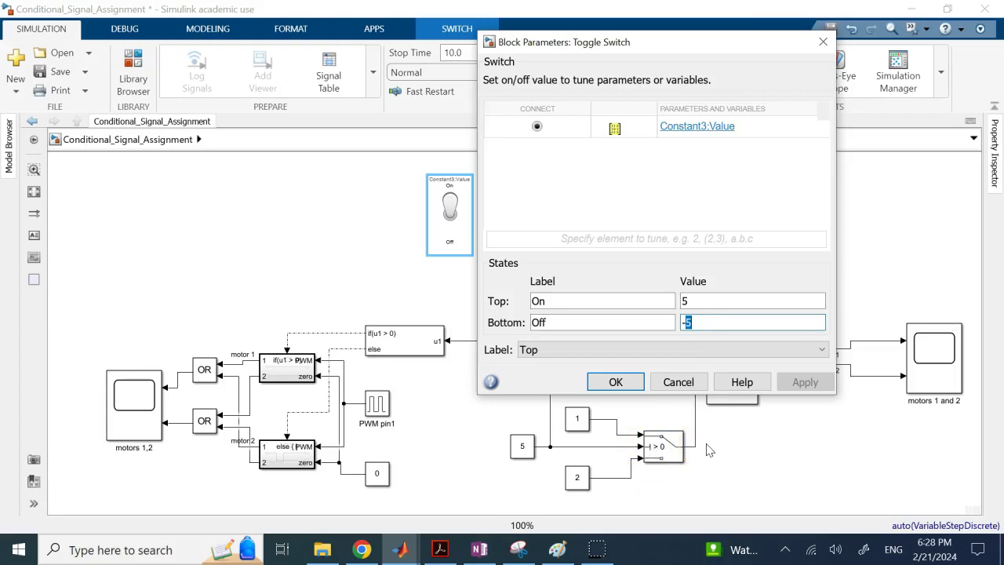
pyautogui.doubleClick(696, 302)
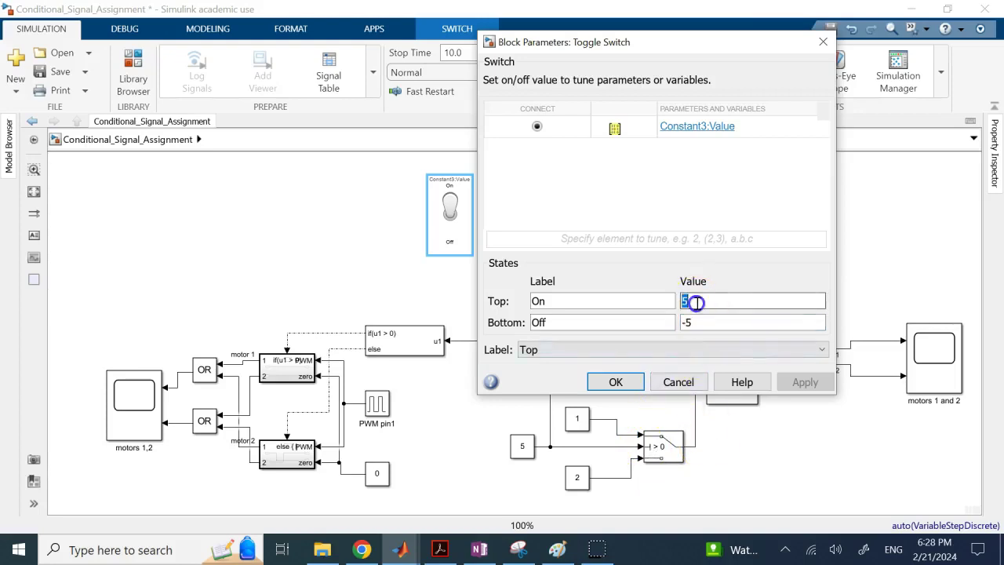
pyautogui.doubleClick(693, 321)
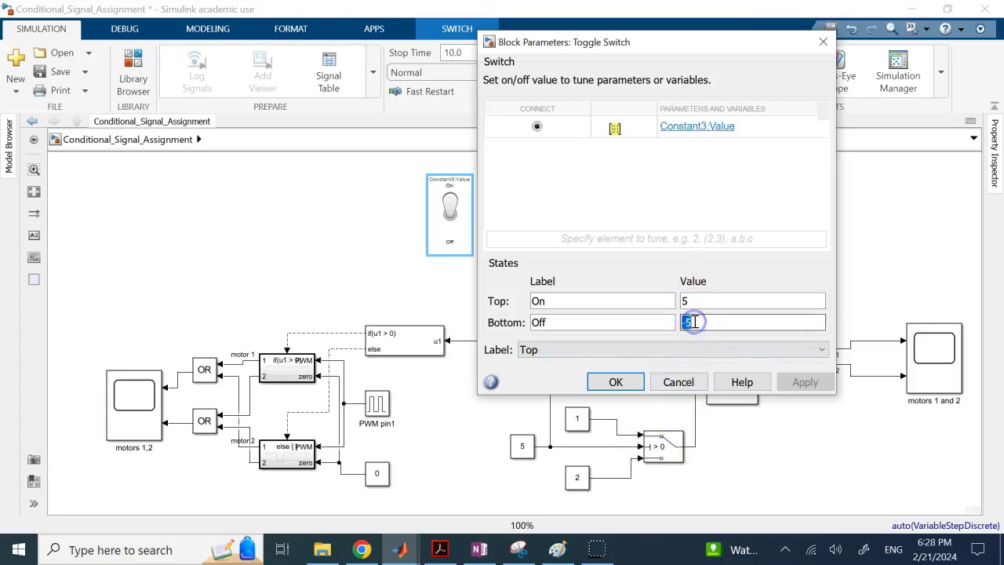
pyautogui.click(681, 382)
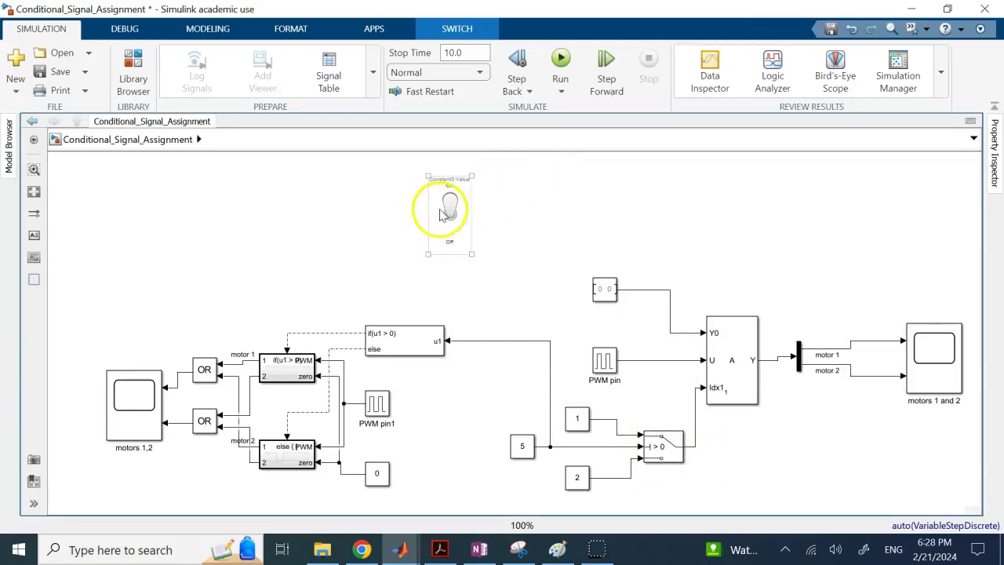
# Run the simulation with the toggle switch On and open the motors 1 and 2 scope
pyautogui.click(471, 263)
pyautogui.click(445, 206)
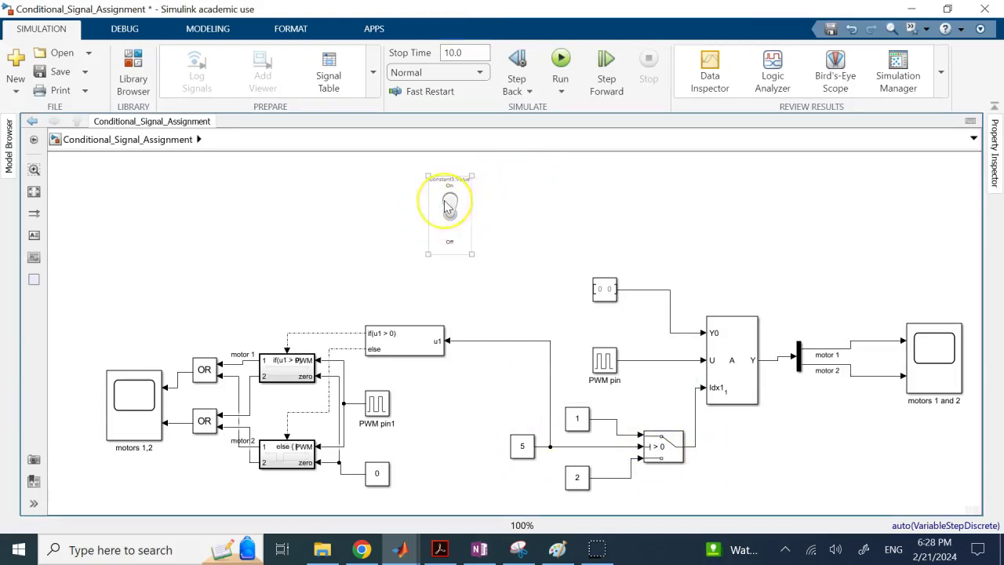
pyautogui.click(560, 59)
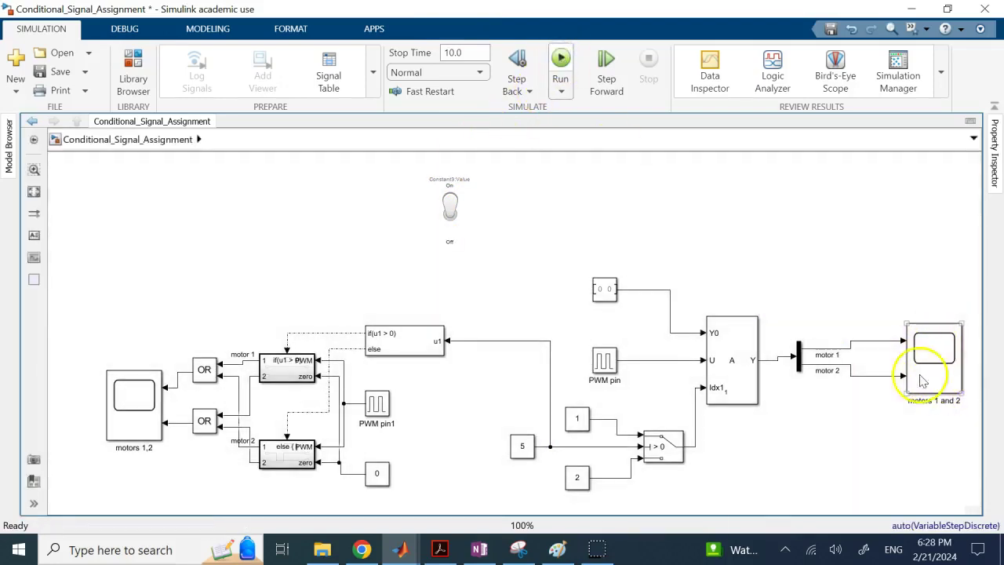
pyautogui.doubleClick(934, 380)
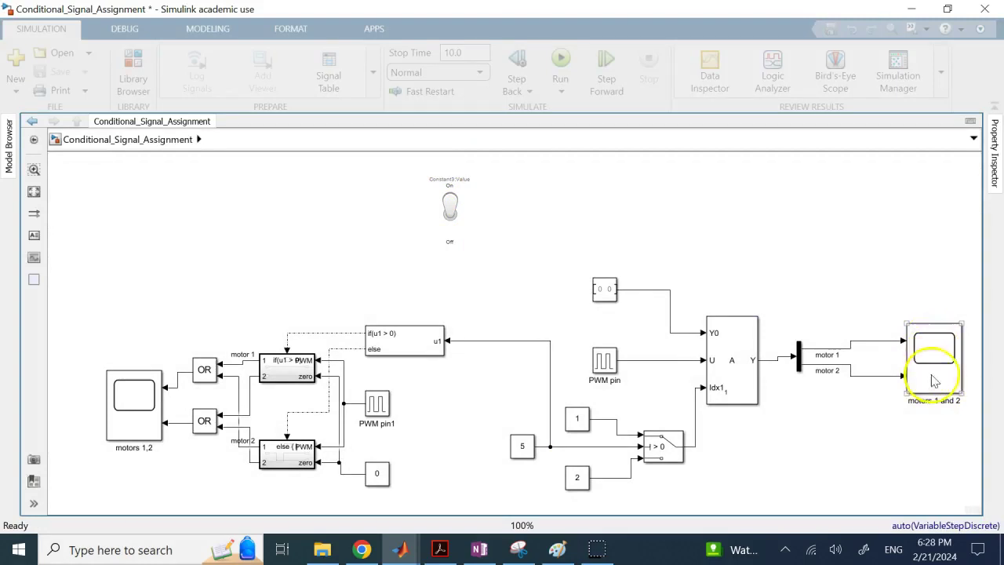
pyautogui.doubleClick(928, 374)
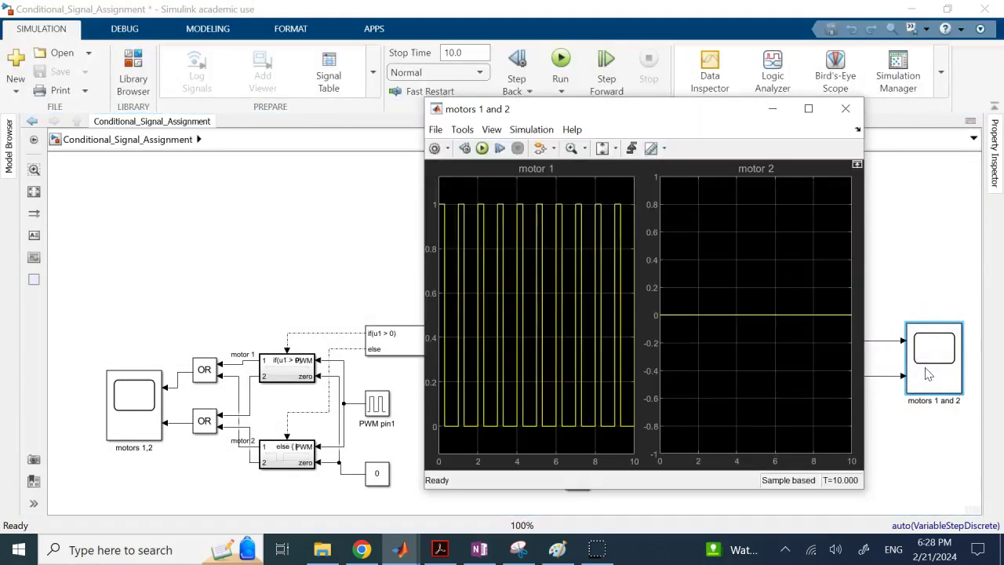
# Check the scope's display layout grid without changing it, and compare the motor 1 and motor 2 plots
pyautogui.click(446, 149)
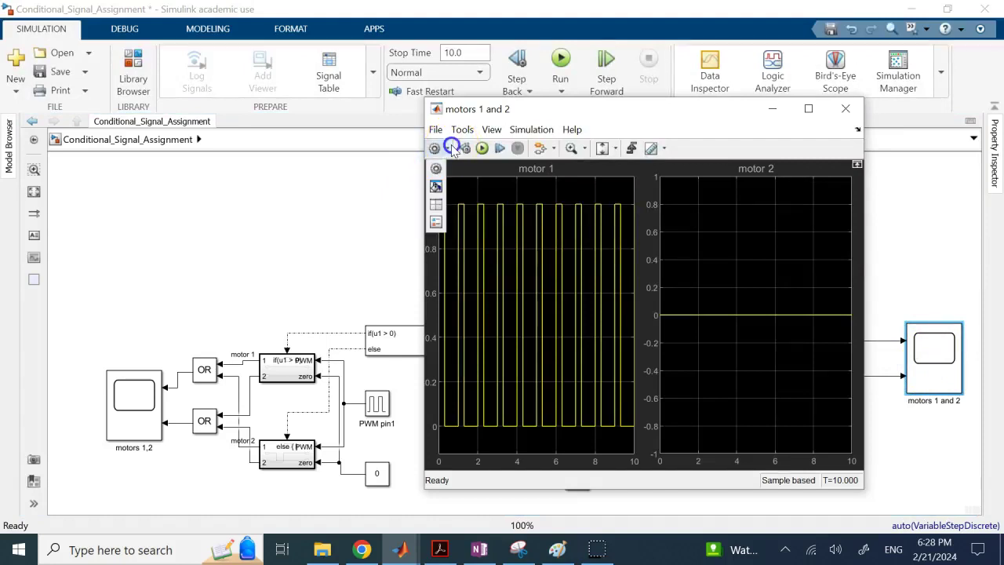
pyautogui.click(437, 205)
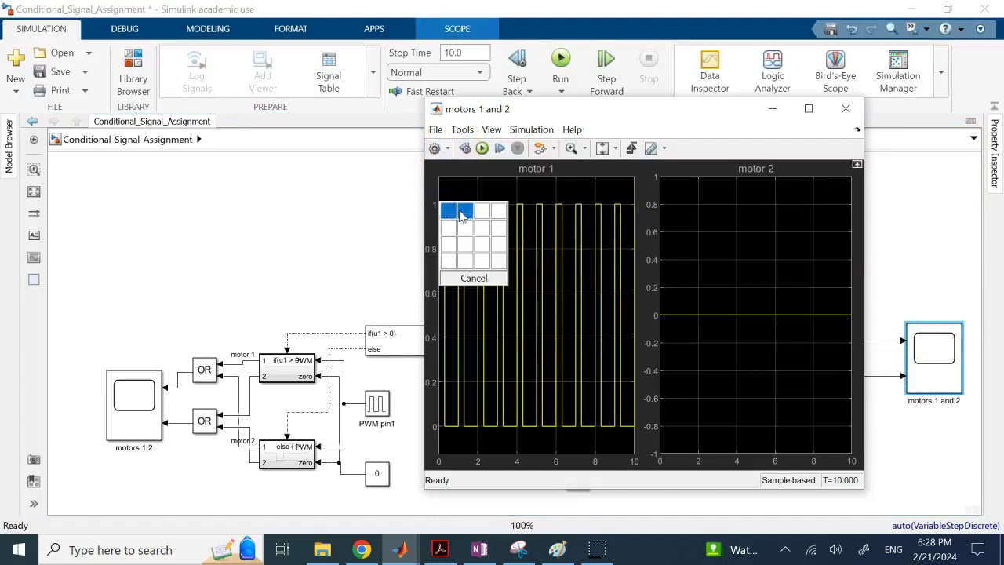
pyautogui.click(740, 130)
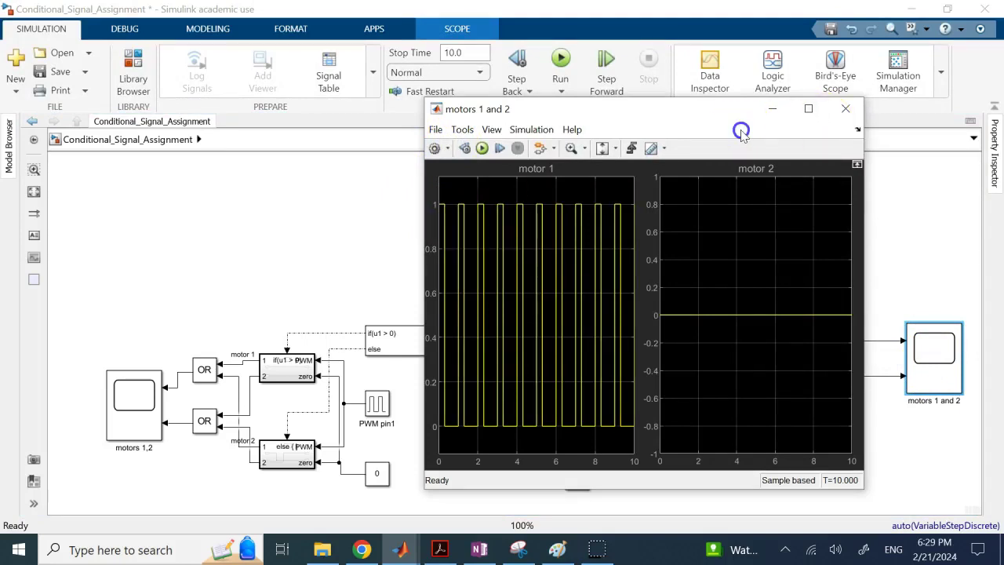
pyautogui.moveTo(699, 113); pyautogui.dragTo(696, 74)
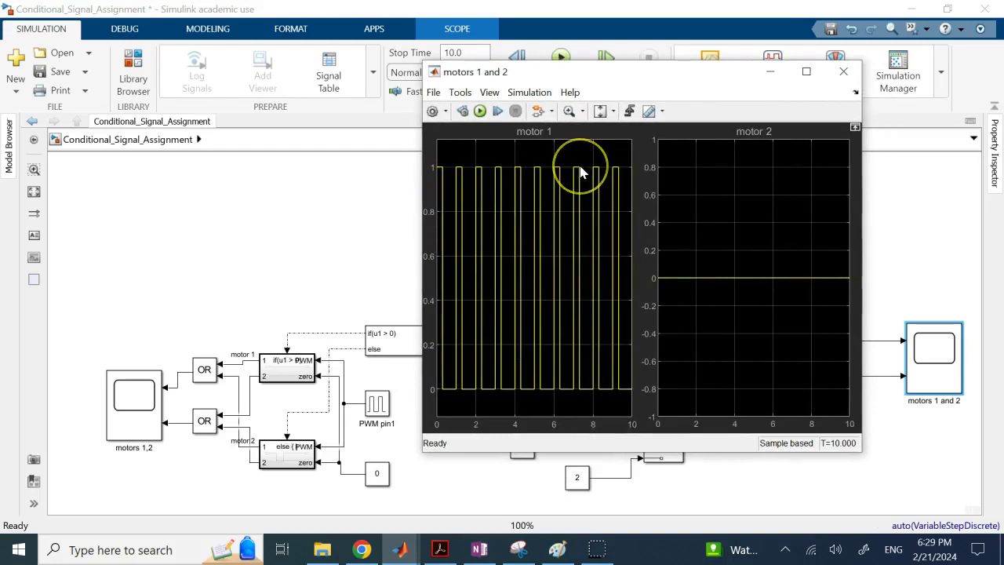
pyautogui.click(687, 177)
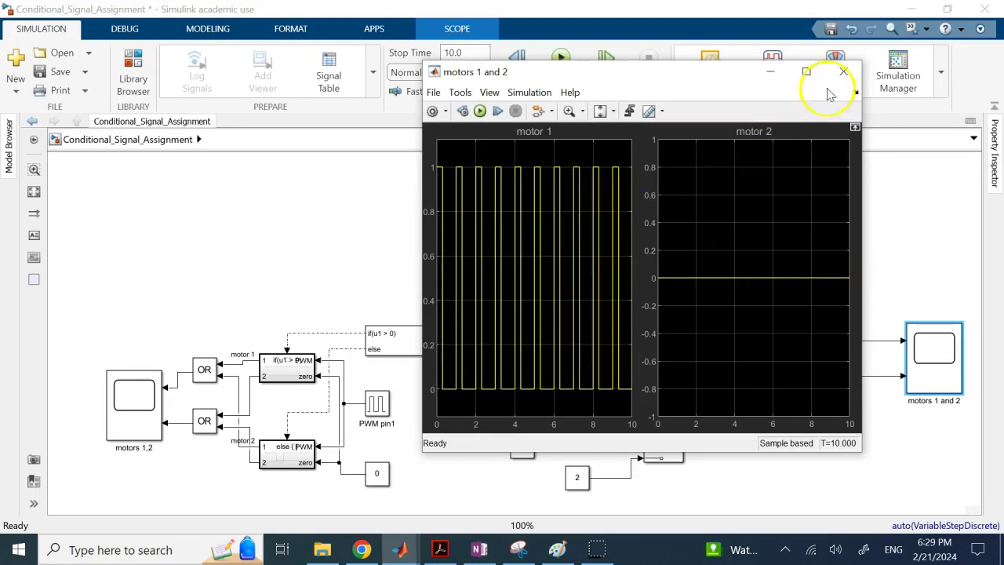
# Set the toggle switch to Off, rerun the simulation, and view the motors 1 and 2 scope before closing it
pyautogui.click(343, 220)
pyautogui.click(451, 203)
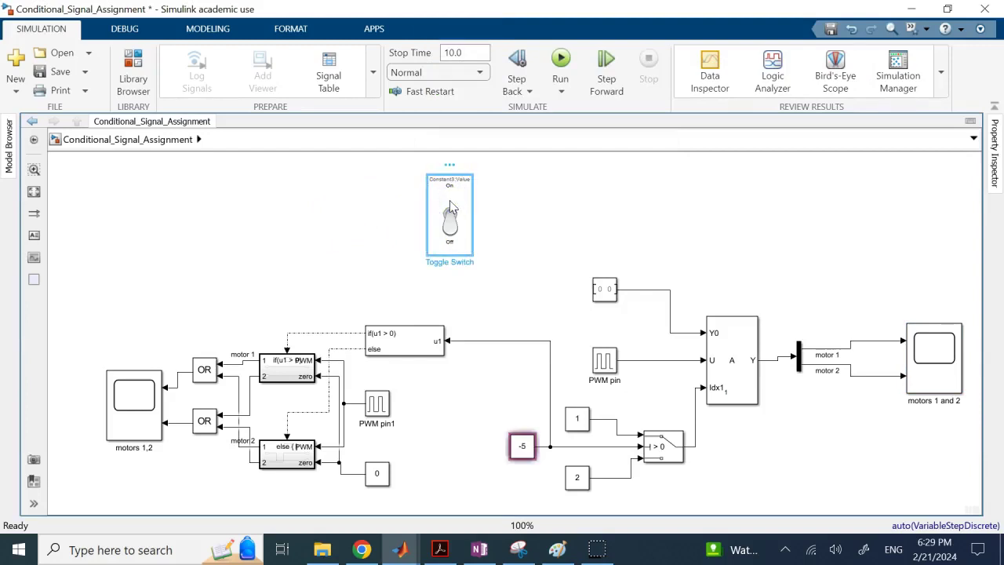
pyautogui.click(565, 60)
pyautogui.doubleClick(933, 357)
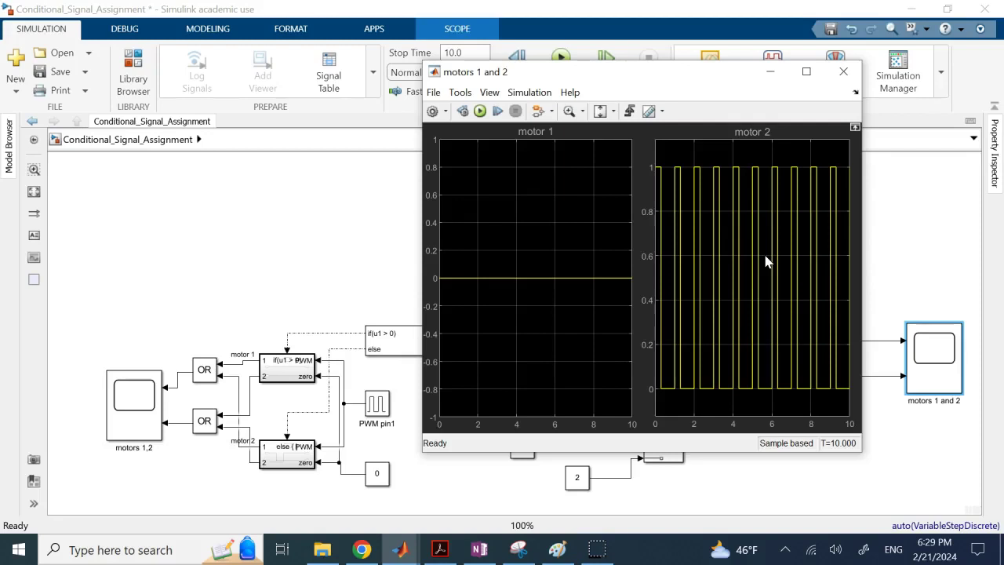
pyautogui.click(844, 71)
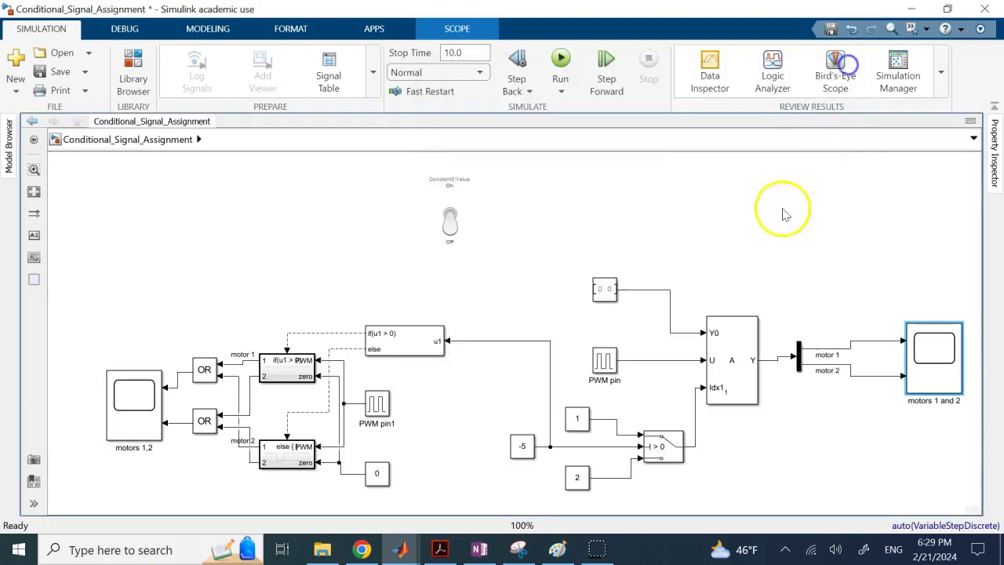
# Trace the Switch output into the Assignment block's Idx1 port and the index constant that selects motor 1
pyautogui.click(695, 414)
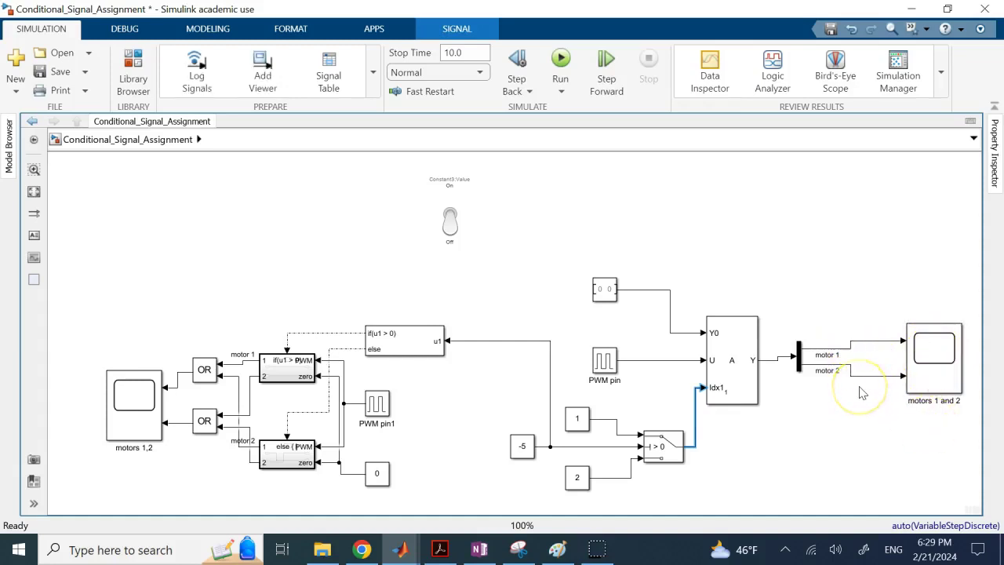
pyautogui.click(714, 392)
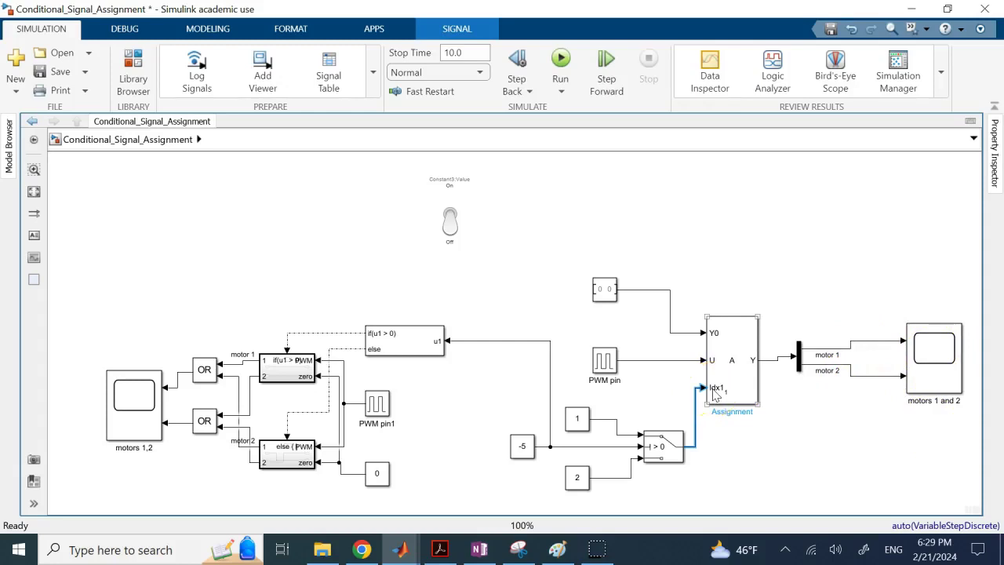
pyautogui.click(695, 443)
pyautogui.click(694, 404)
pyautogui.click(820, 485)
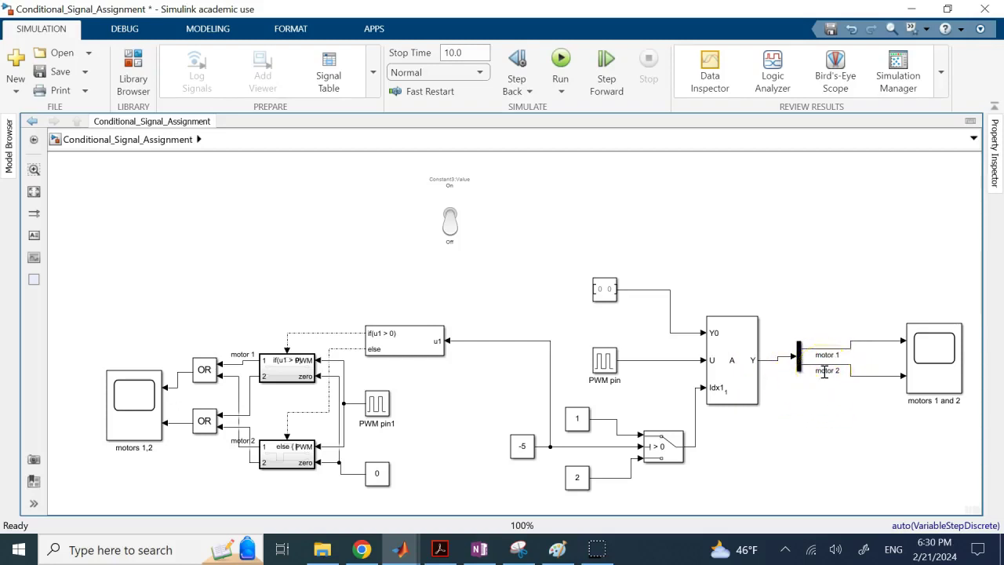
pyautogui.click(717, 390)
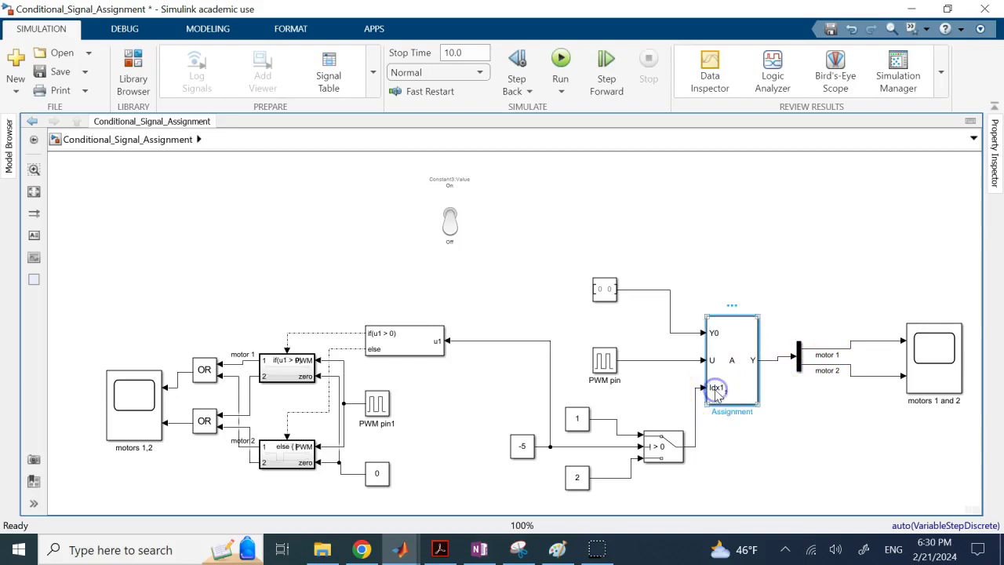
pyautogui.click(578, 423)
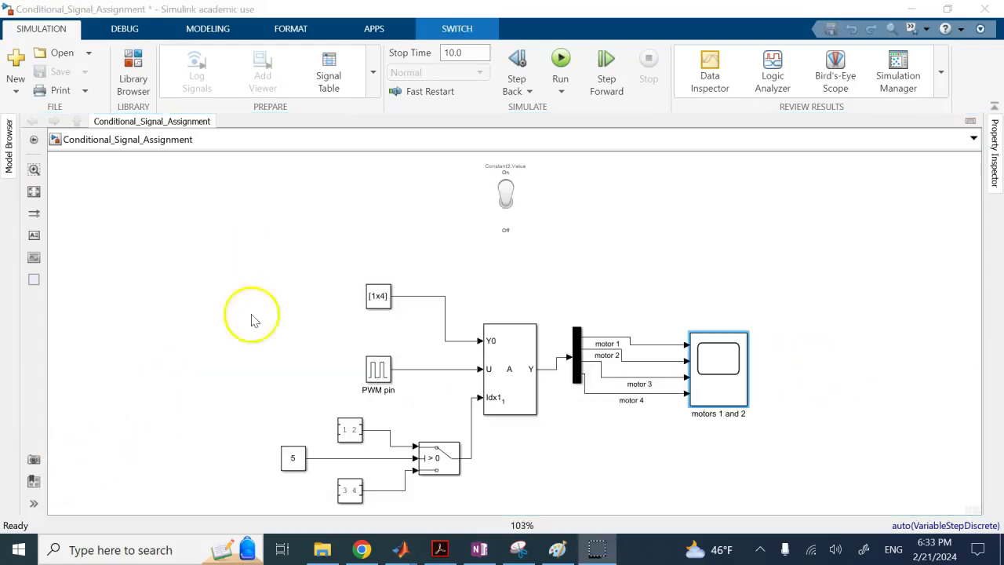
# Examine the four-motor version's PWM pin block and the [1 2] and [3 4] index constants feeding the Switch
pyautogui.click(240, 277)
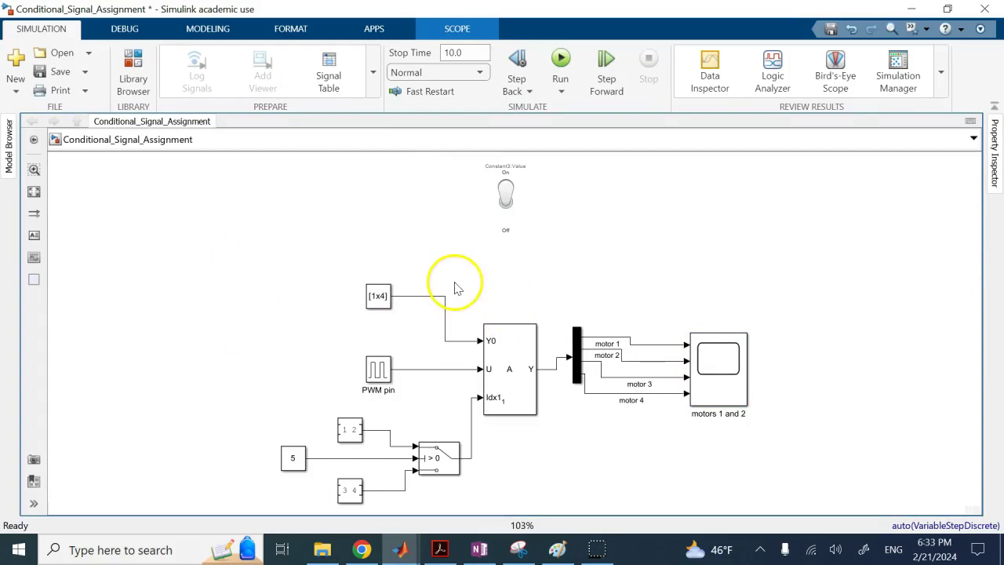
pyautogui.click(382, 372)
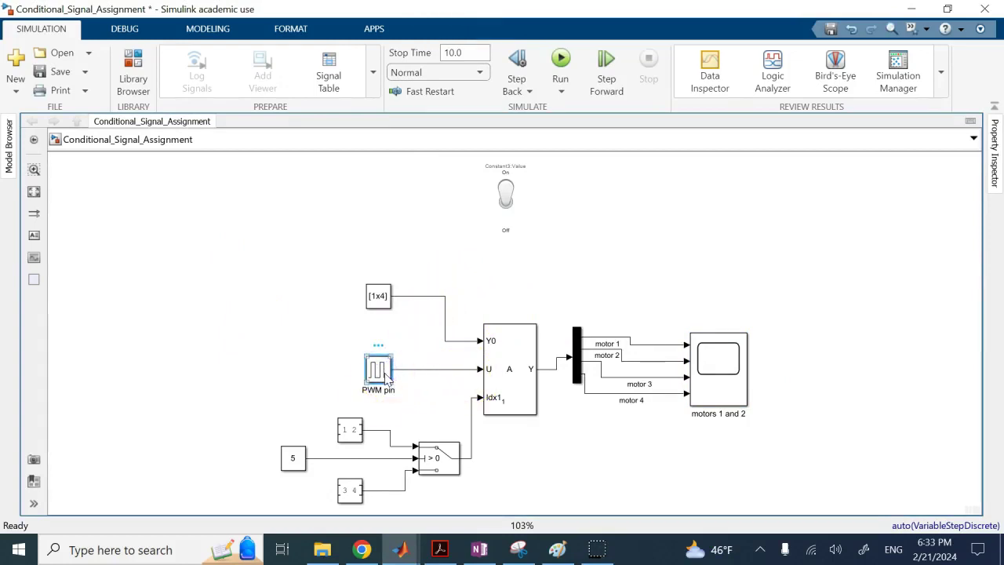
pyautogui.click(351, 428)
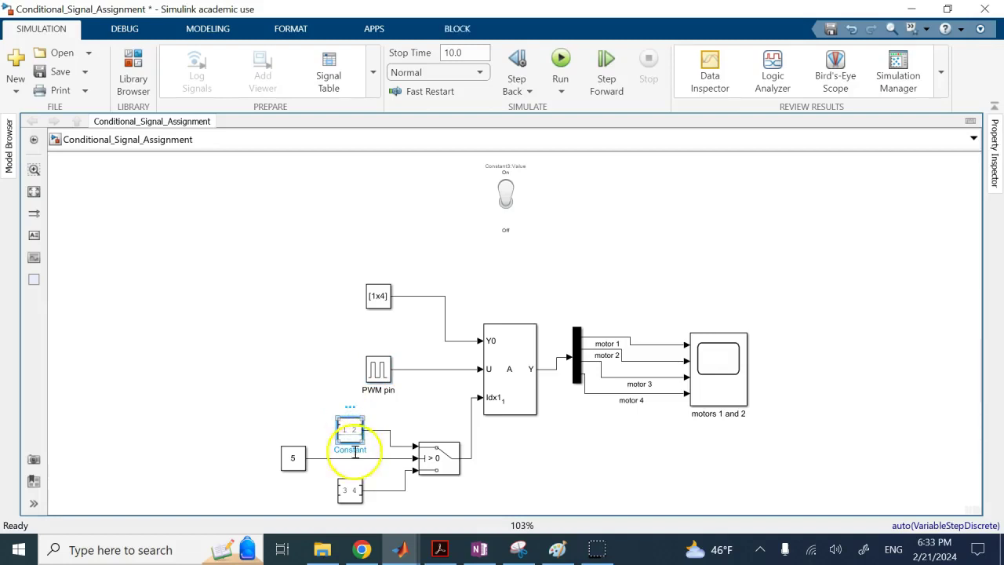
pyautogui.click(351, 490)
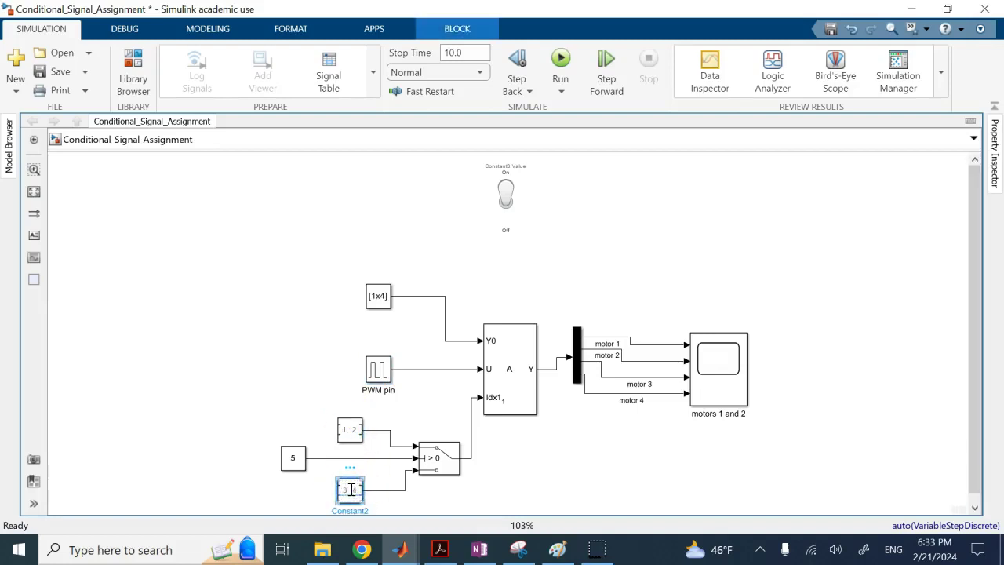
pyautogui.click(361, 364)
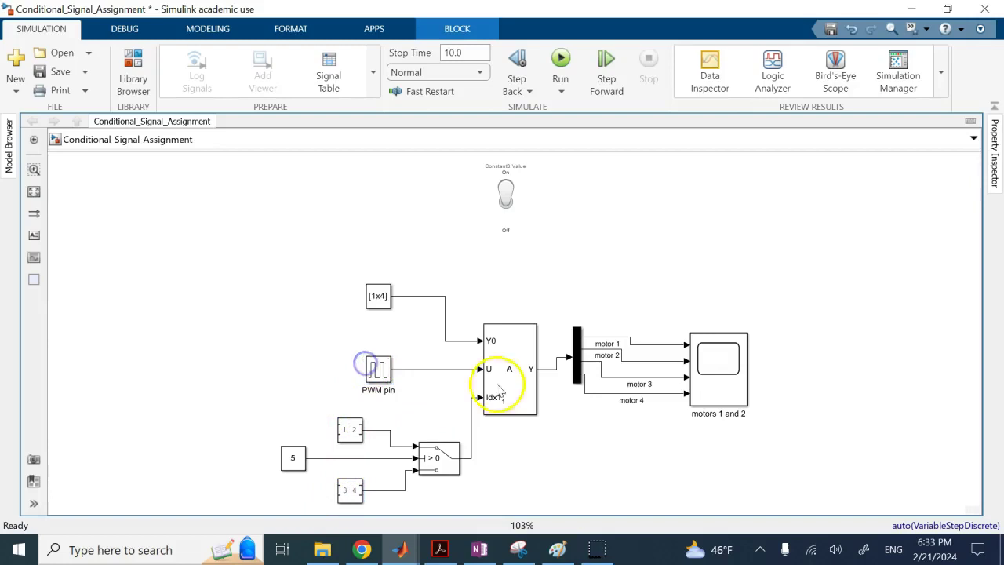
# Inspect the constant values of the [1x4] initial vector and the [1 2] and [3 4] index blocks without changing them
pyautogui.click(715, 470)
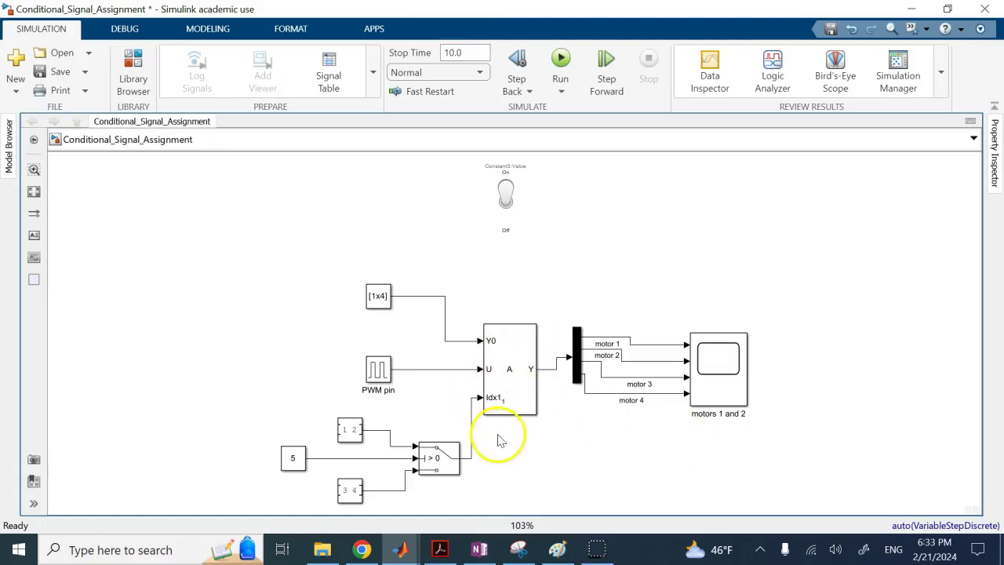
pyautogui.doubleClick(378, 295)
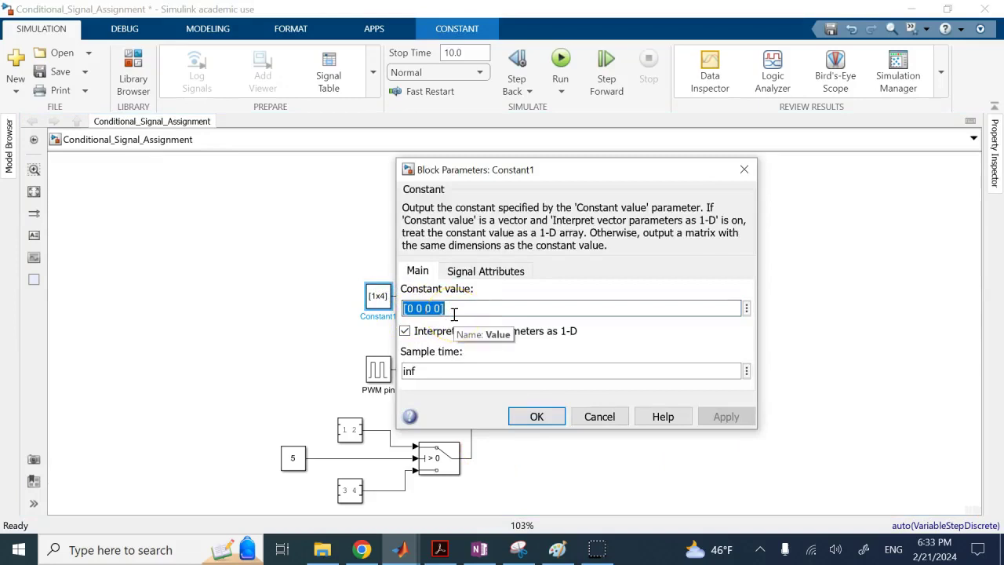
pyautogui.click(535, 417)
pyautogui.doubleClick(350, 429)
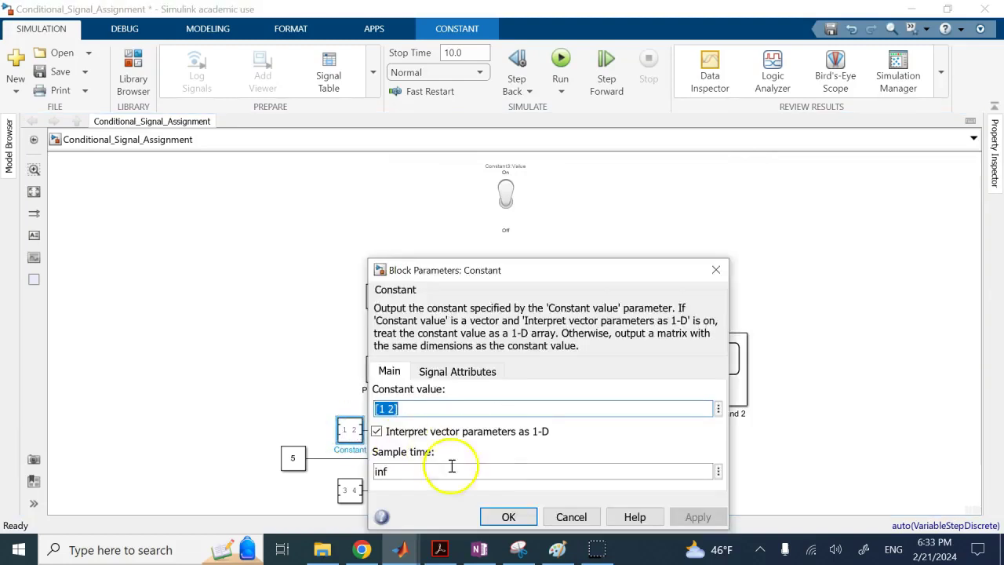
pyautogui.click(508, 517)
pyautogui.doubleClick(382, 383)
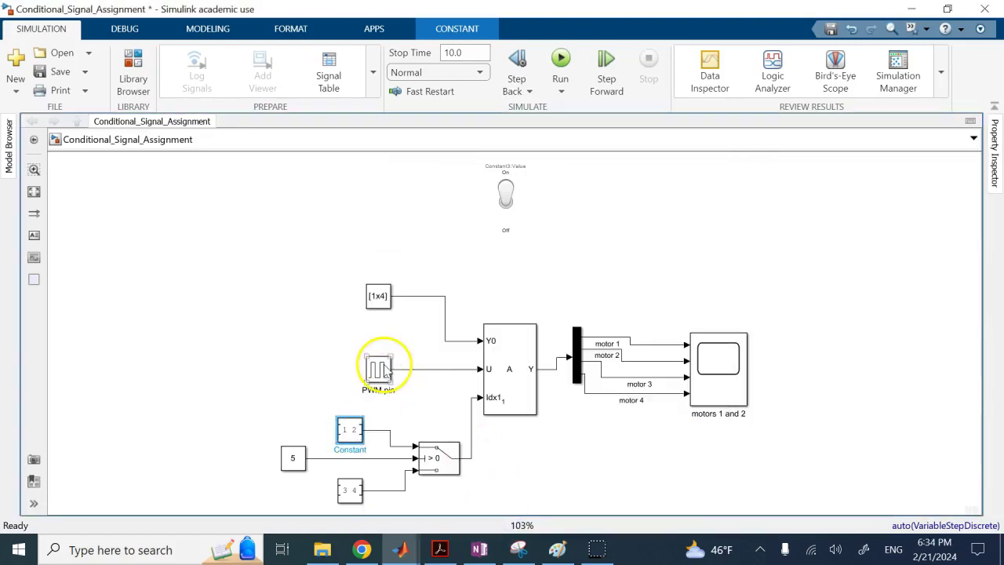
pyautogui.doubleClick(349, 490)
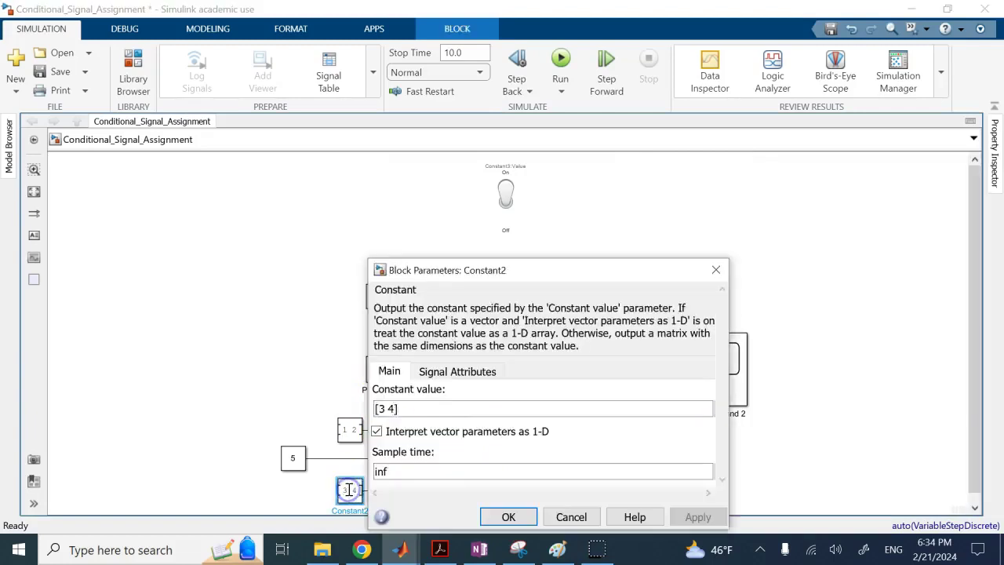
pyautogui.click(510, 516)
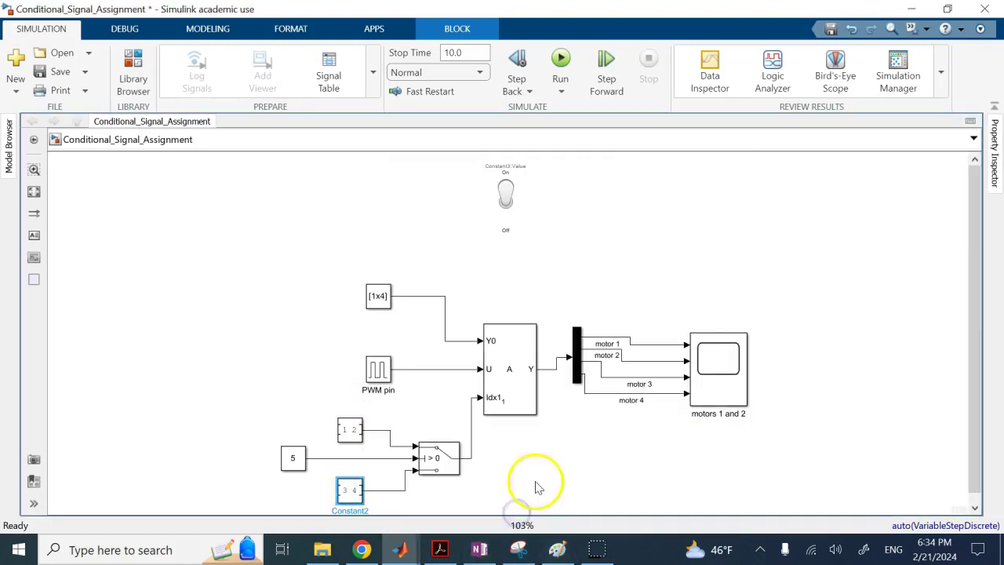
# Run the four-motor simulation with the toggle switch On, view the motors 1 and 2 scope, and close it
pyautogui.click(382, 290)
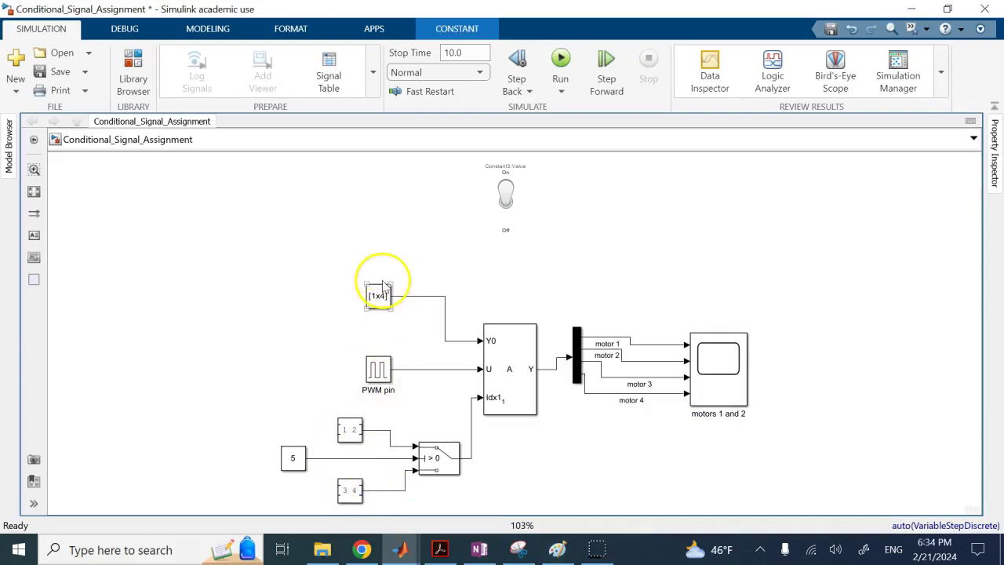
pyautogui.click(577, 341)
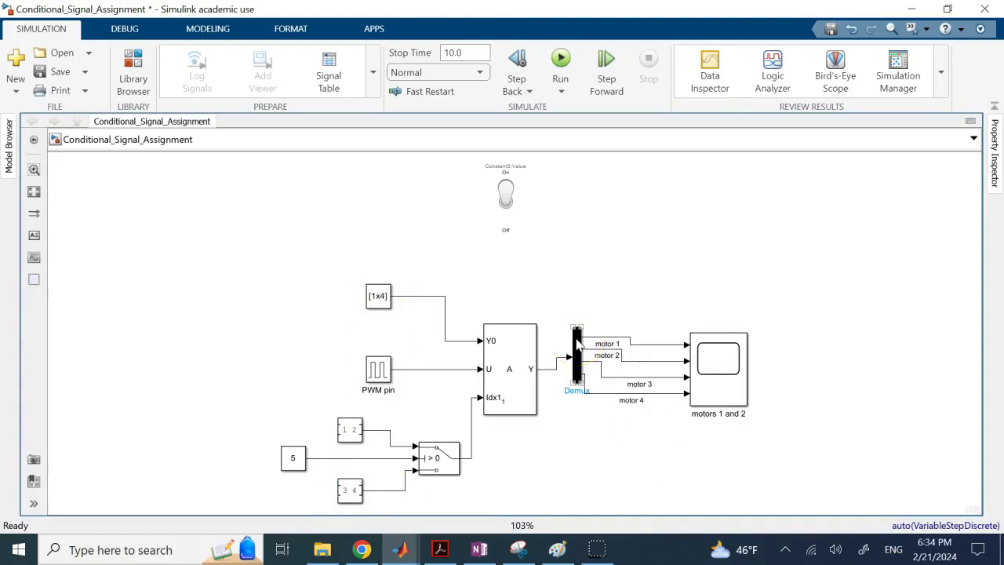
pyautogui.click(560, 58)
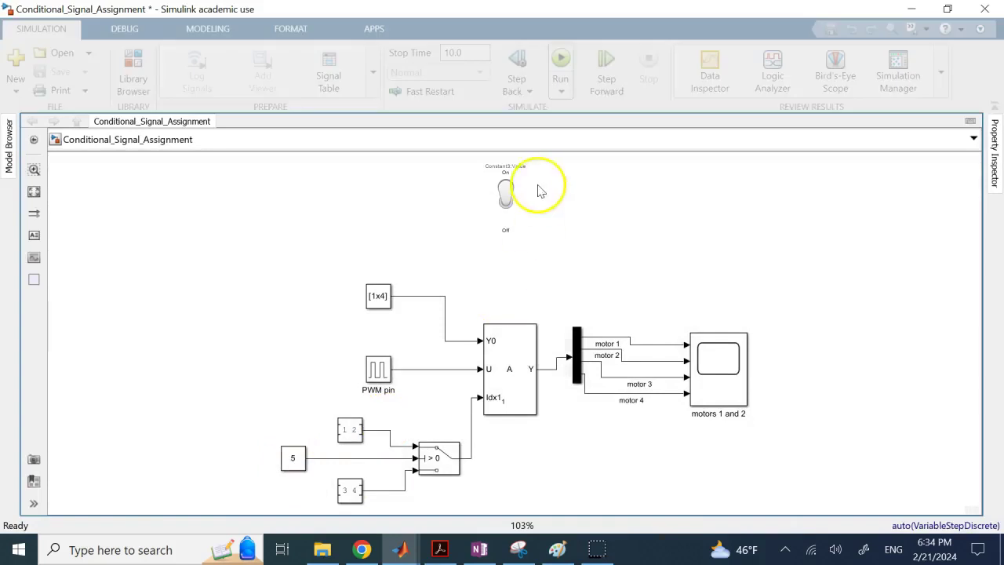
pyautogui.doubleClick(727, 385)
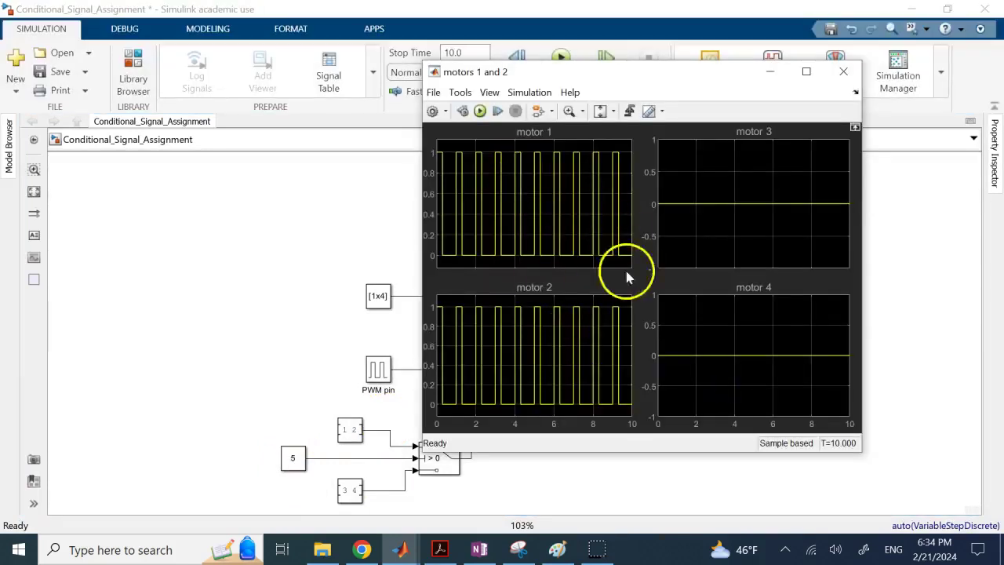
pyautogui.click(843, 72)
# Set the toggle switch to Off, rerun the four-motor simulation, and view all four motor plots before closing the scope
pyautogui.click(509, 191)
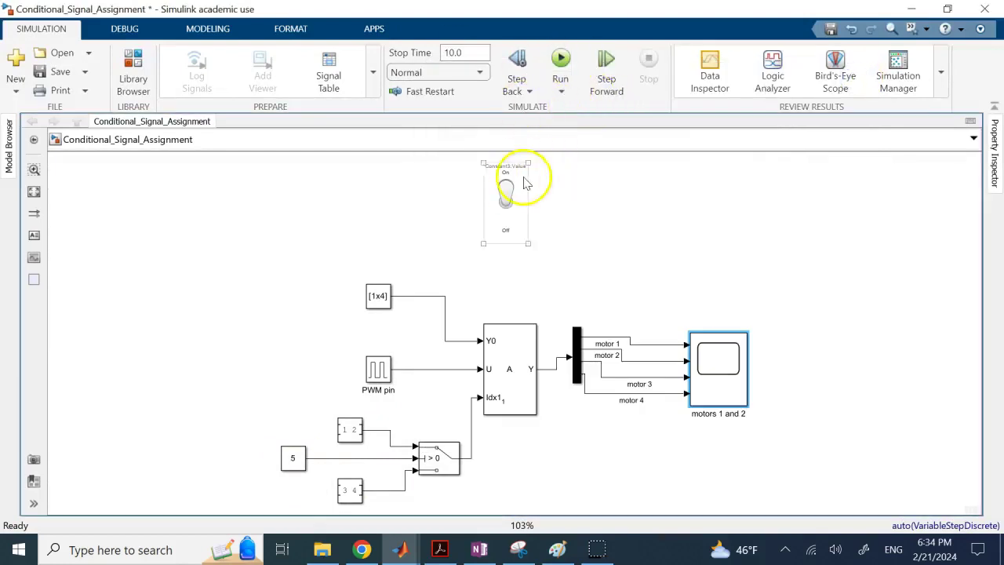
pyautogui.hotkey('ctrl', 't')
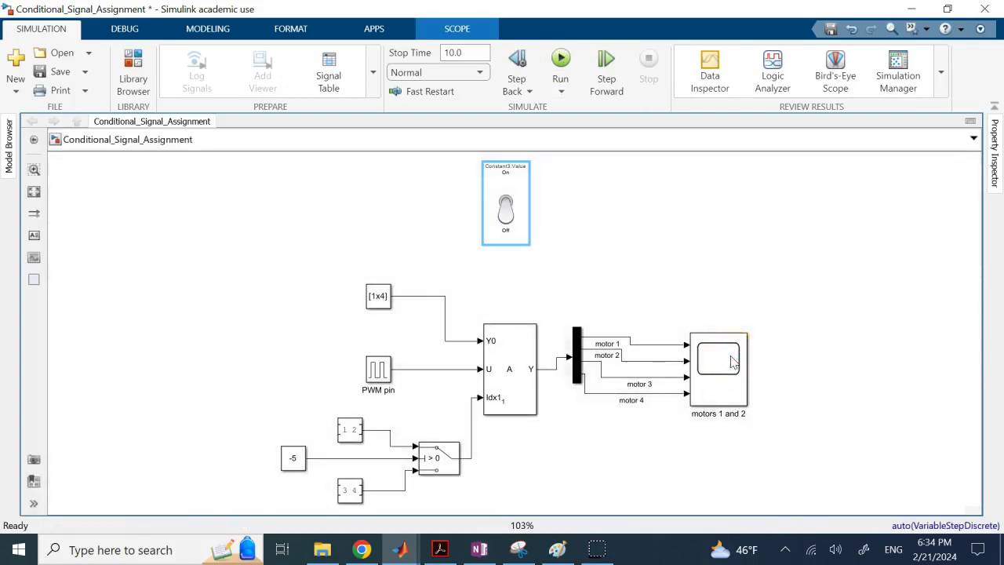
pyautogui.doubleClick(731, 361)
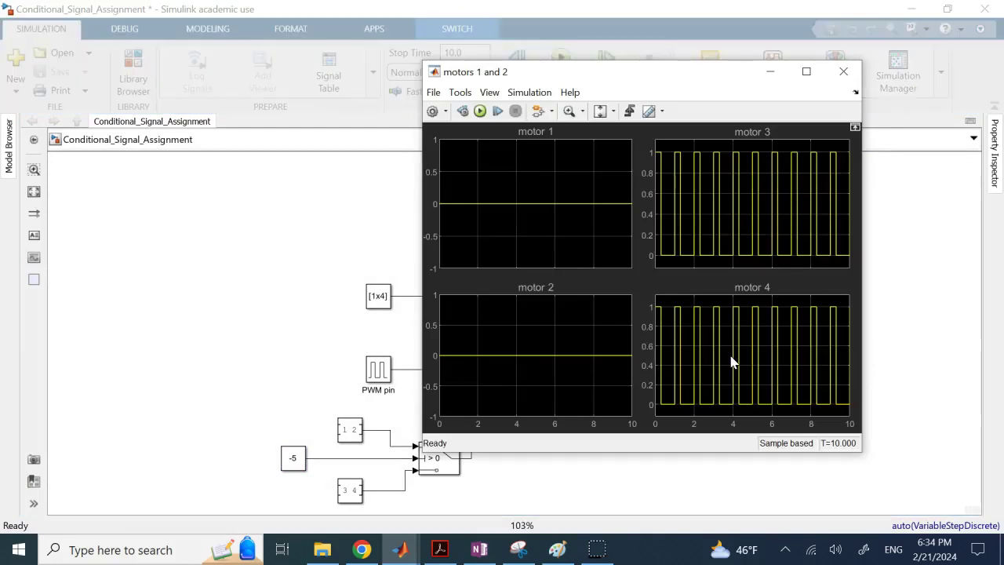
pyautogui.click(859, 74)
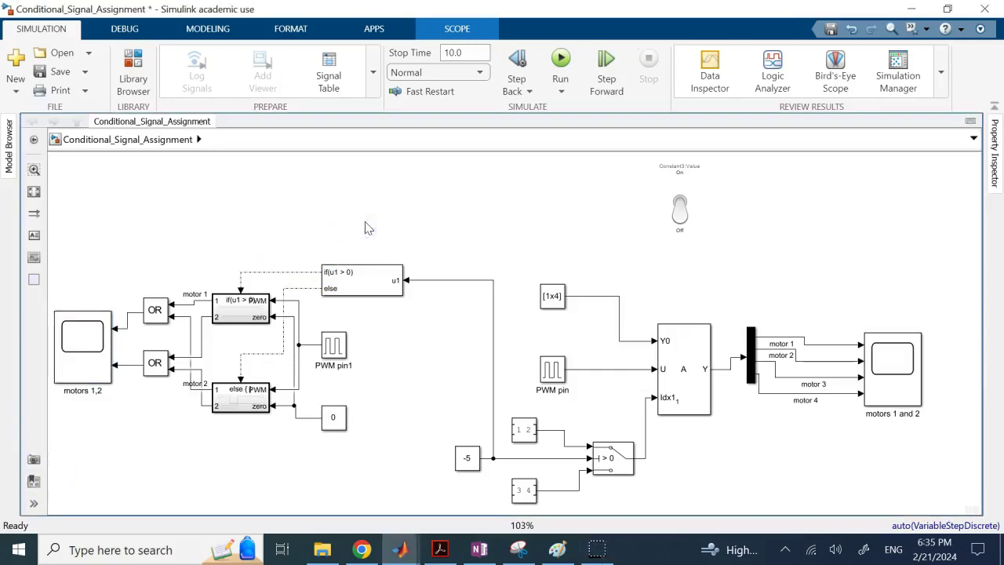
# Trace the toggle-controlled constant's signal into the If block's u1 input
pyautogui.click(679, 221)
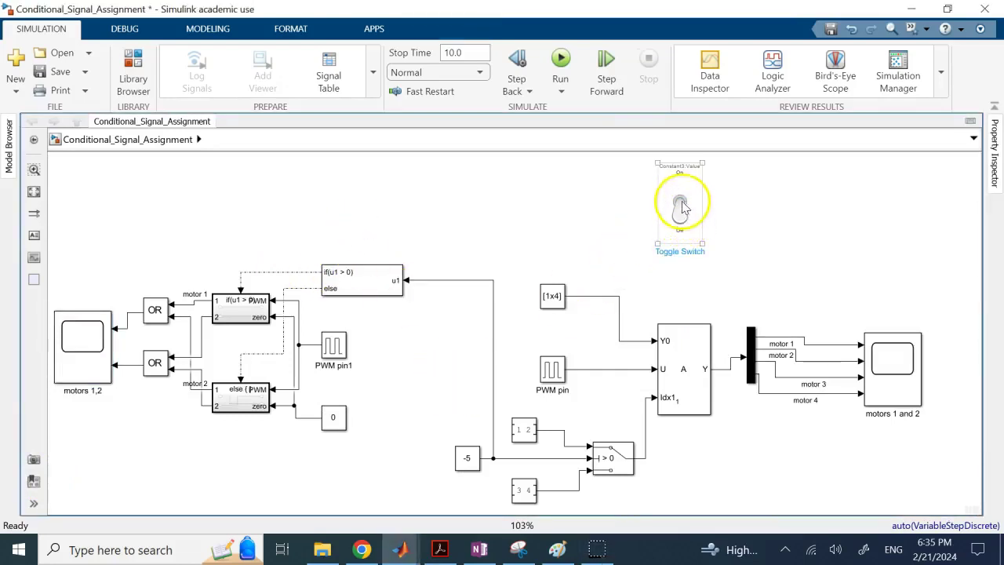
pyautogui.click(468, 458)
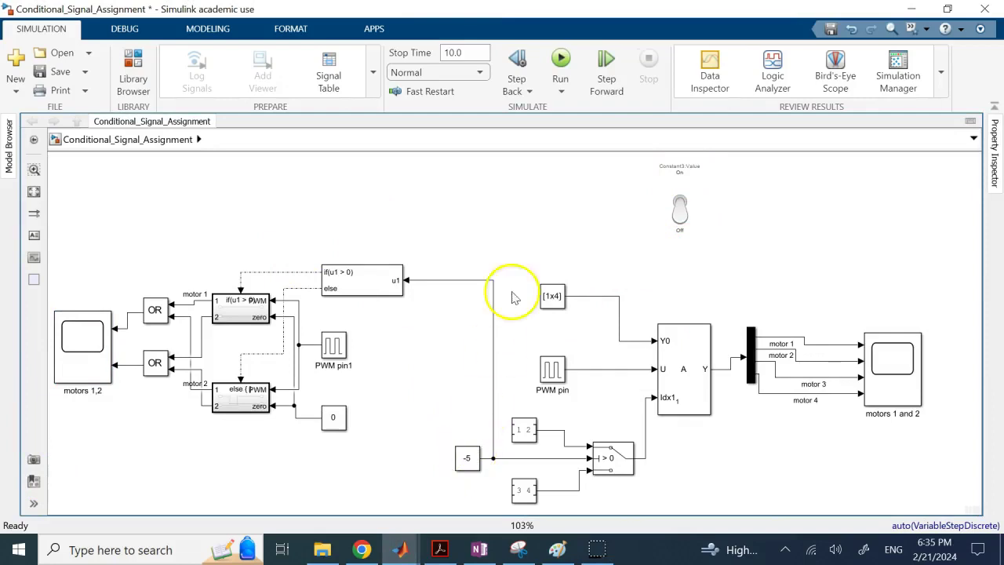
pyautogui.click(464, 281)
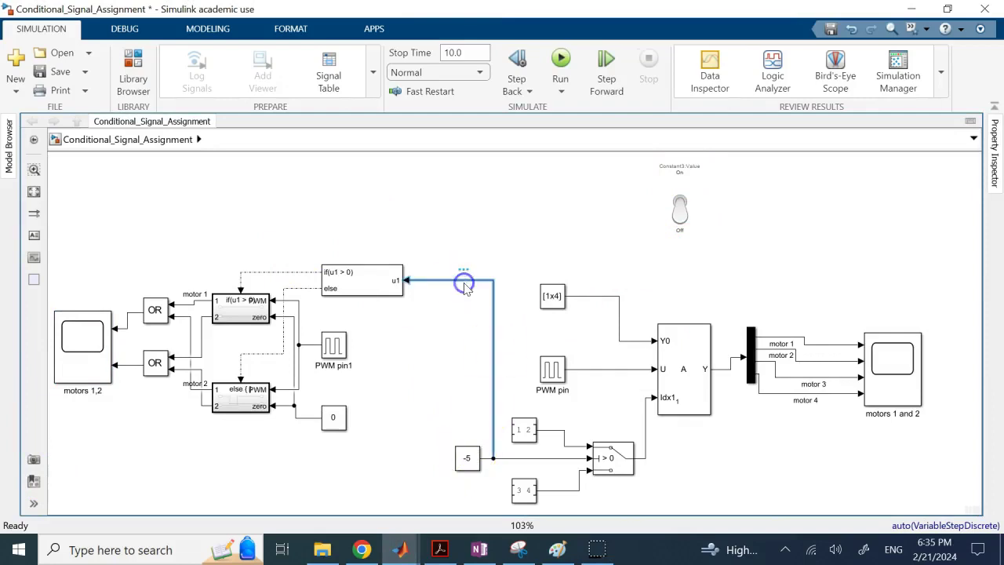
# Examine the If block's parameters, focusing on its u1 > 0 expression, and close them unchanged
pyautogui.doubleClick(367, 290)
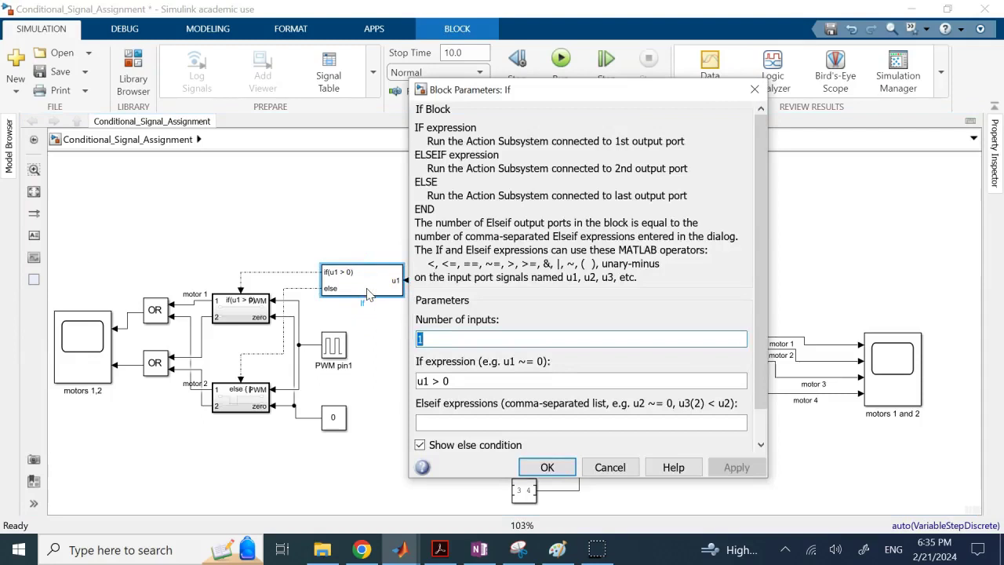
pyautogui.doubleClick(447, 381)
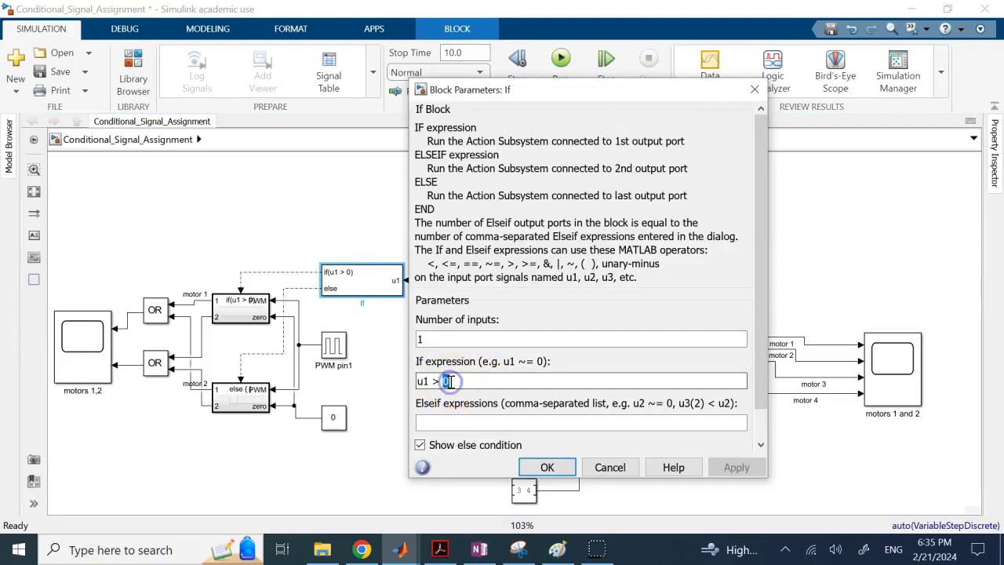
pyautogui.click(451, 382)
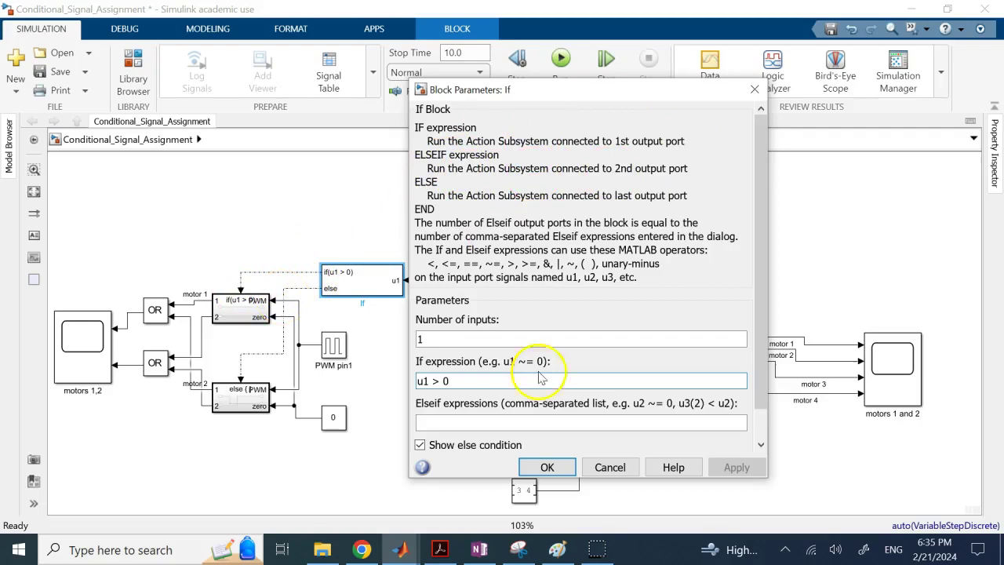
pyautogui.doubleClick(452, 384)
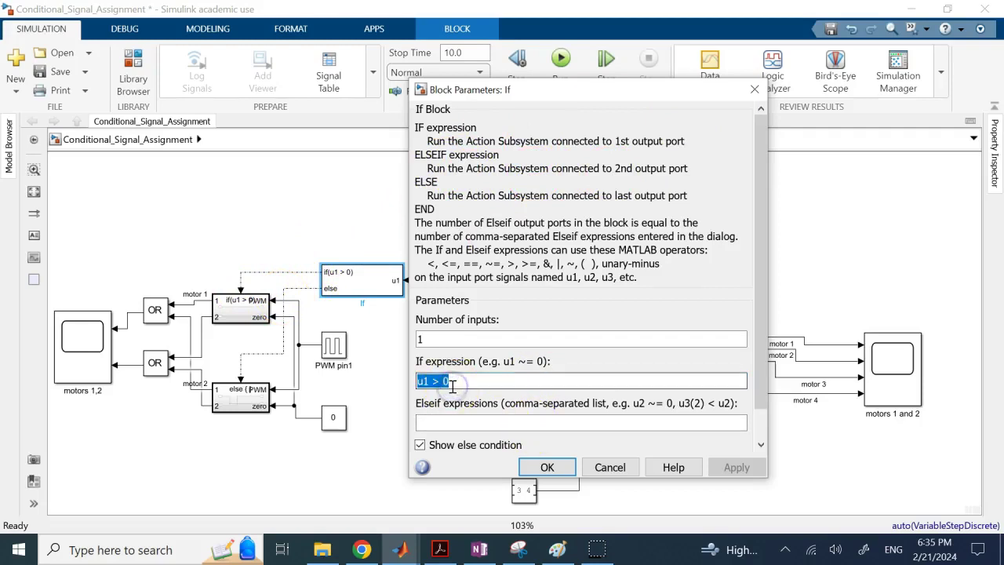
pyautogui.click(542, 467)
pyautogui.click(448, 230)
# Trace the Switch control signal and the If block's if and else action lines to the two If Action Subsystems
pyautogui.click(511, 458)
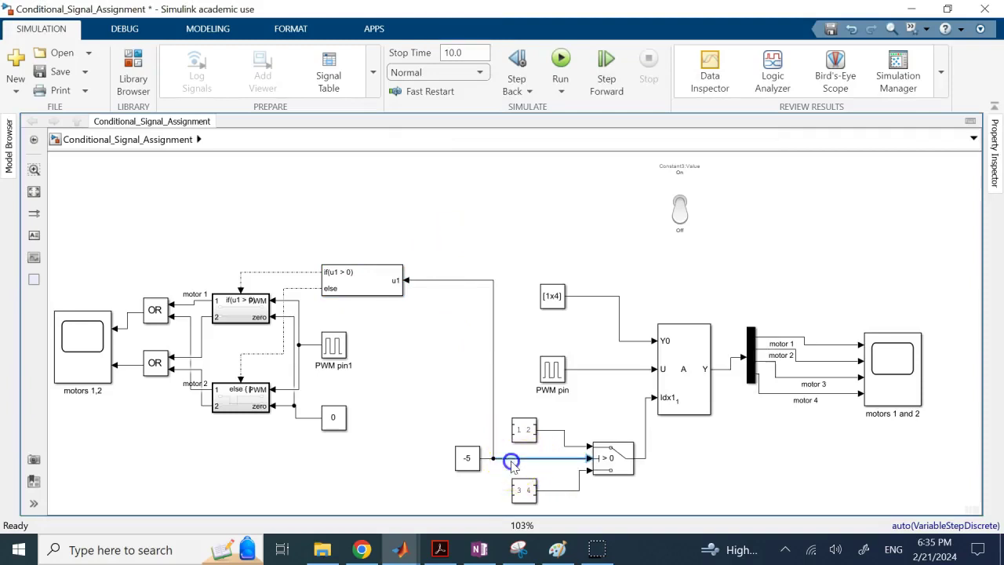
pyautogui.click(291, 273)
pyautogui.click(248, 310)
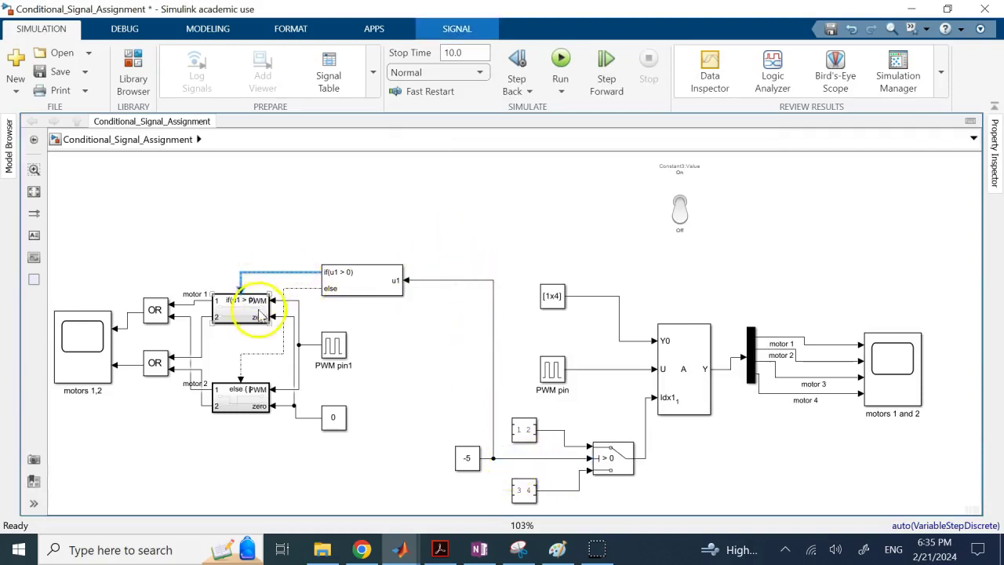
pyautogui.click(356, 292)
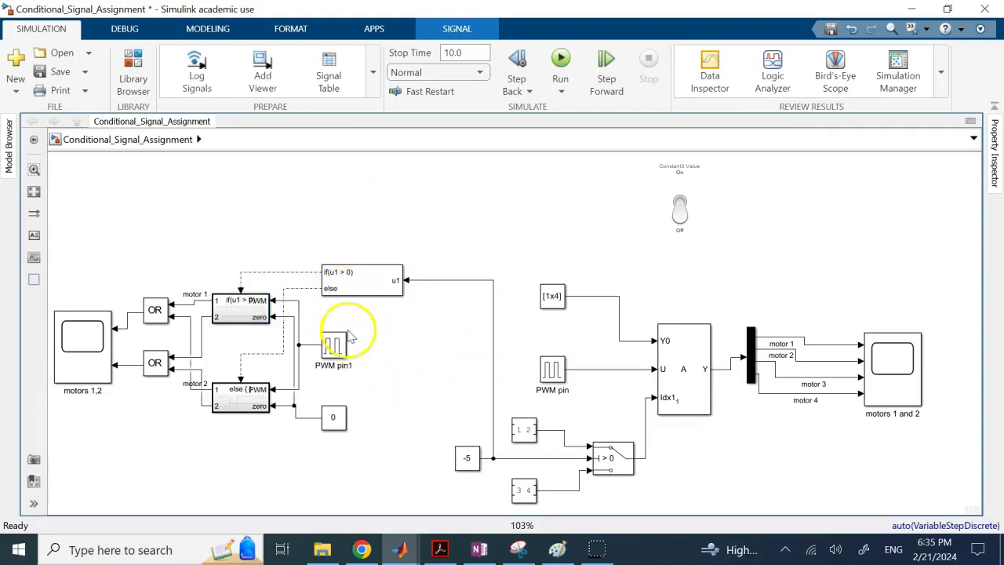
pyautogui.click(306, 297)
pyautogui.click(306, 295)
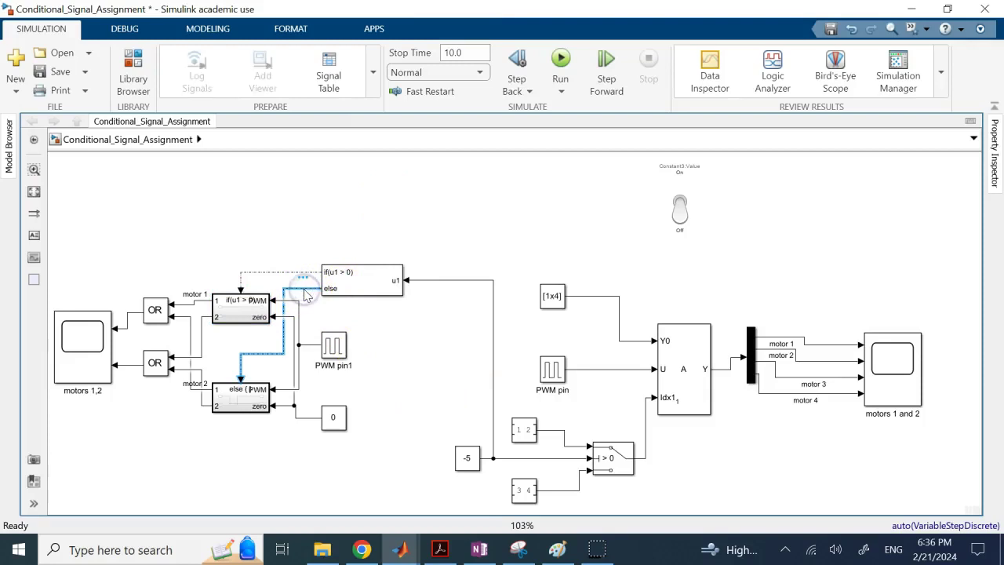
pyautogui.click(248, 407)
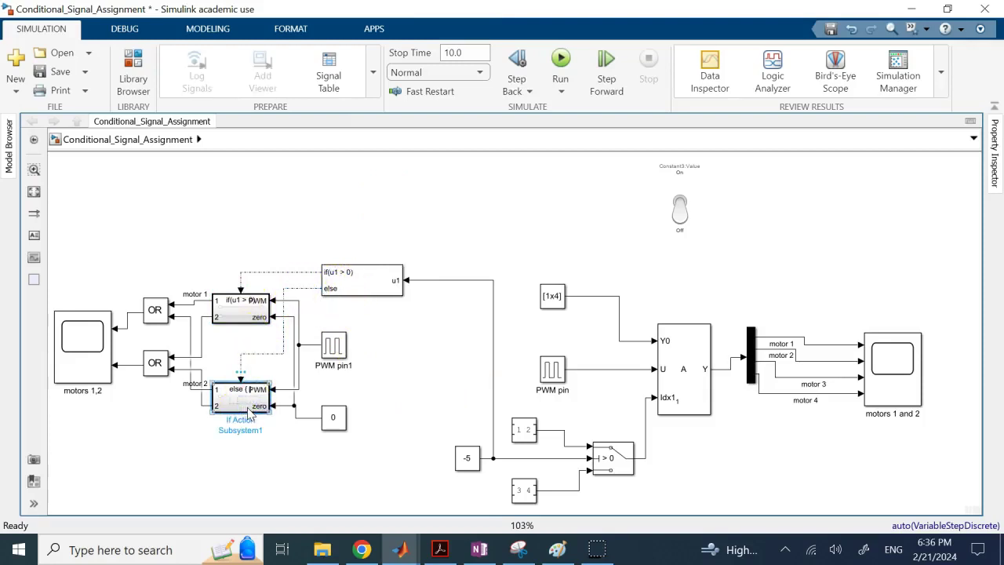
pyautogui.click(371, 168)
pyautogui.click(372, 287)
pyautogui.click(239, 318)
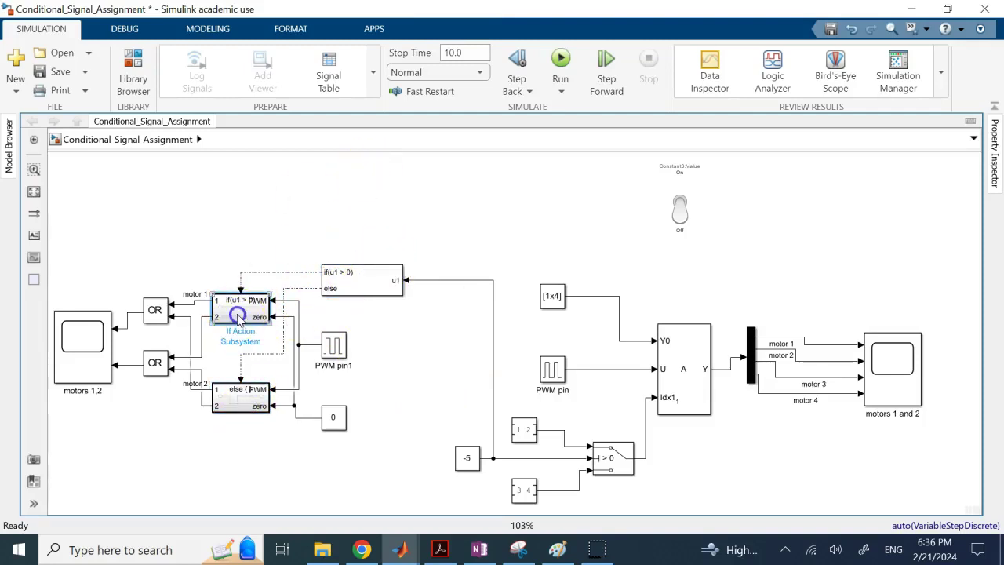
pyautogui.click(243, 400)
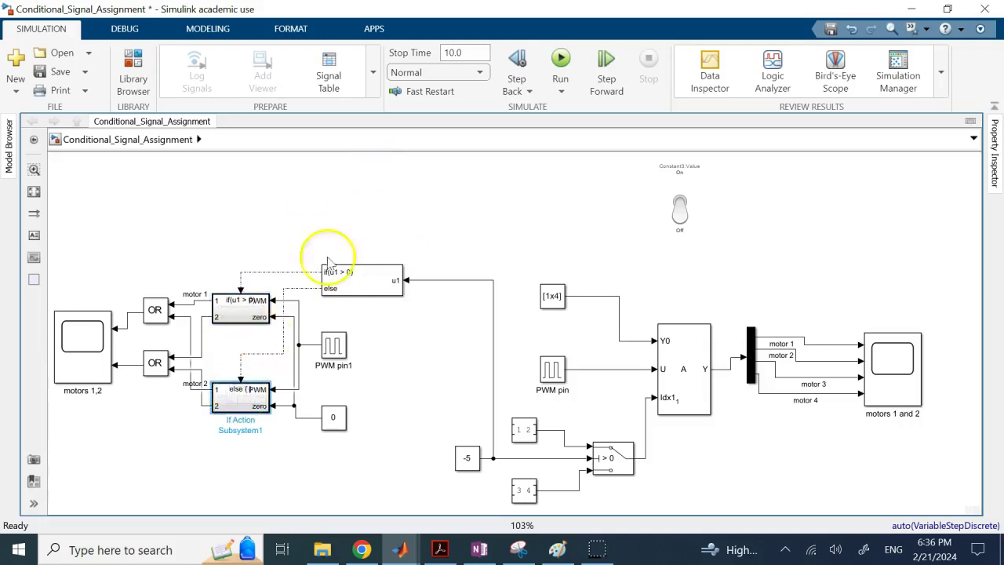
# Open the u1 > 0 If Action Subsystem, examine its PWM and zero lines to the outputs, and return to the main model
pyautogui.click(239, 306)
pyautogui.doubleClick(236, 310)
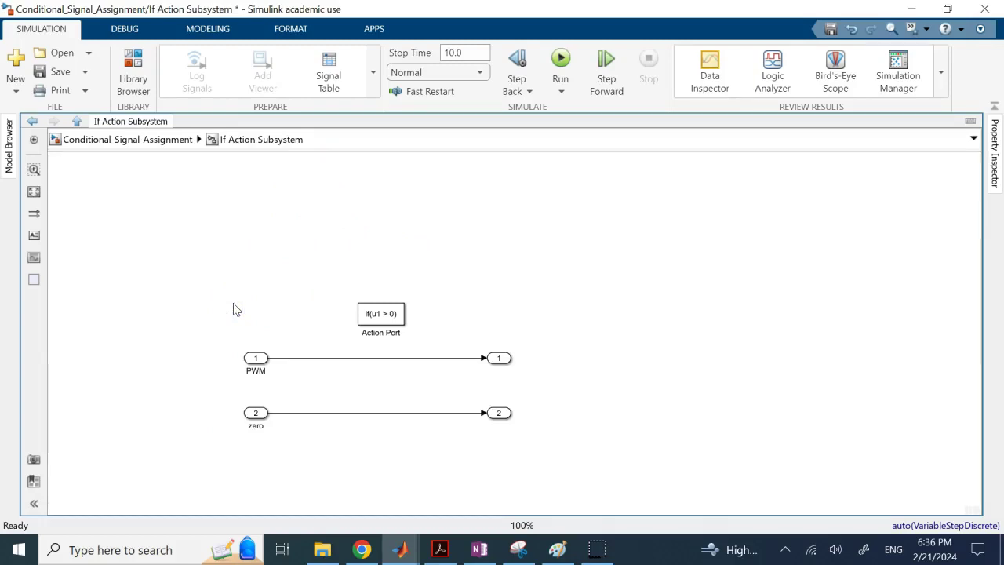
pyautogui.click(381, 357)
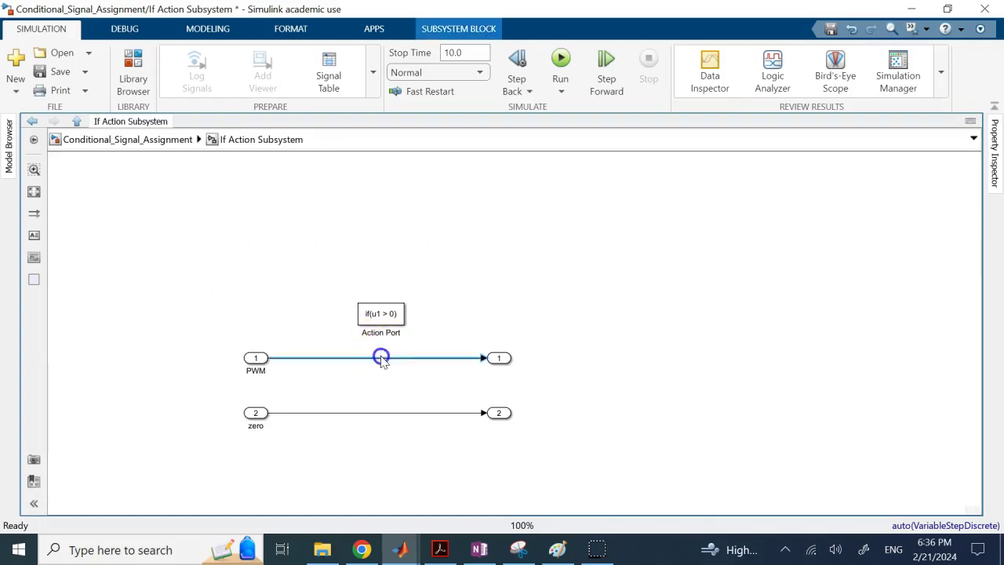
pyautogui.click(499, 363)
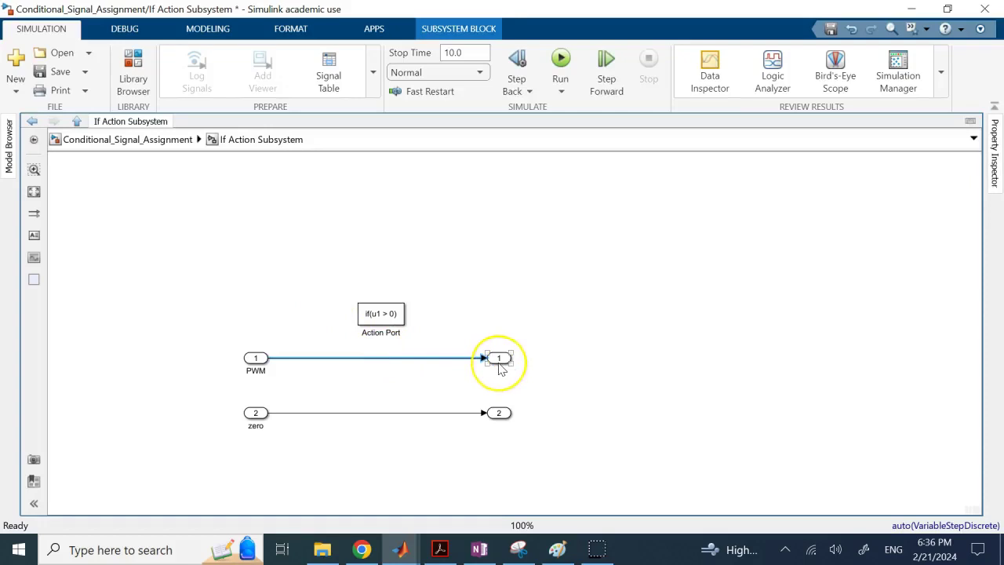
pyautogui.click(384, 413)
pyautogui.click(134, 139)
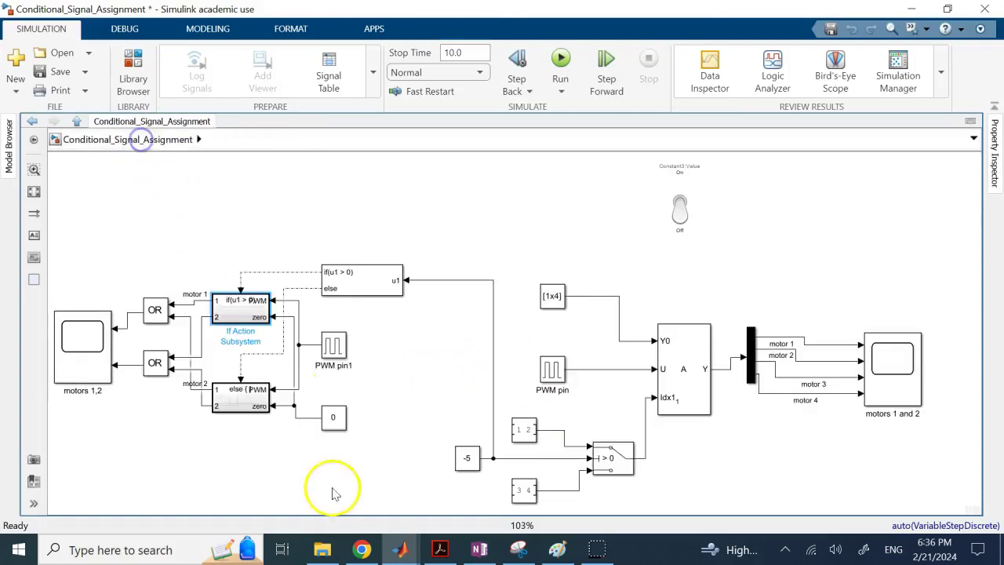
# Open the else If Action Subsystem, trace its crossed PWM and zero lines to the outputs, and return to the main model
pyautogui.doubleClick(237, 403)
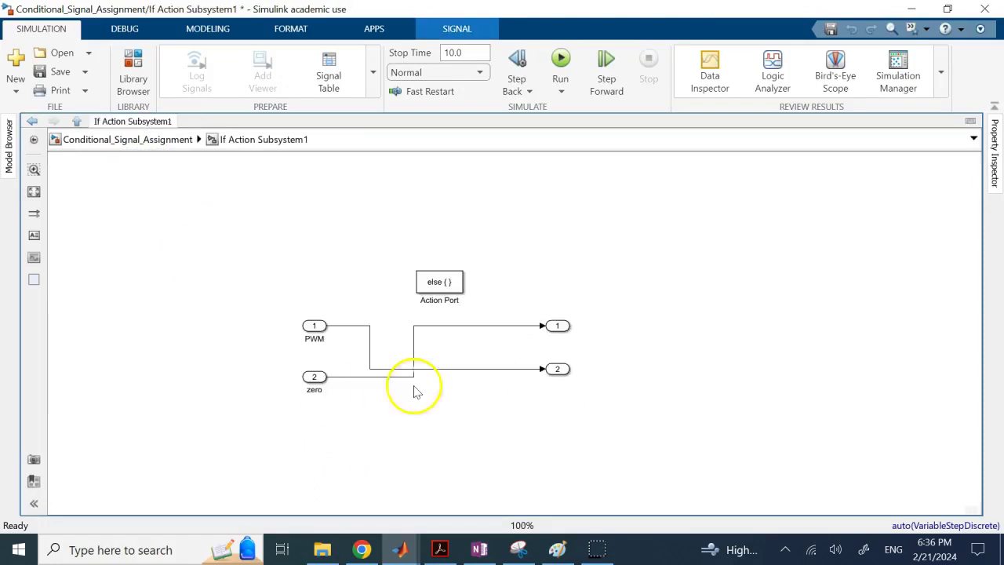
pyautogui.click(339, 375)
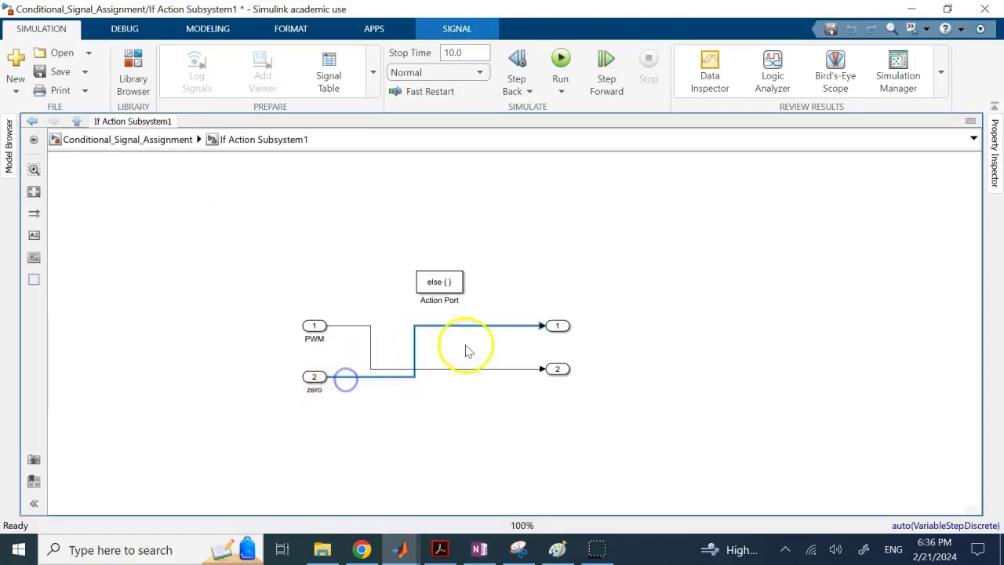
pyautogui.click(349, 326)
pyautogui.click(149, 139)
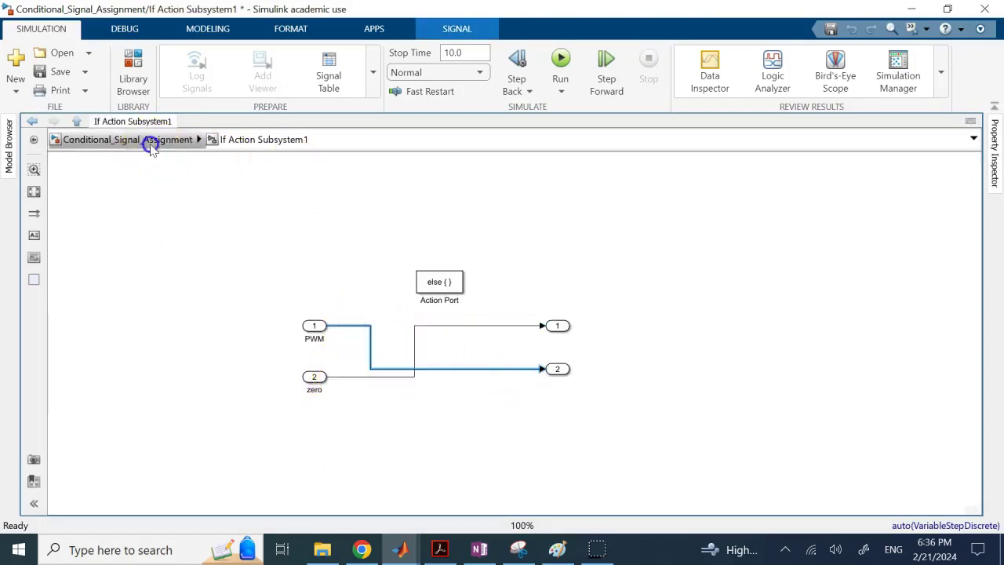
# Reroute the else If Action Subsystem's second output line clear of its first output line, and move the motor 2 label beside that output
pyautogui.click(402, 207)
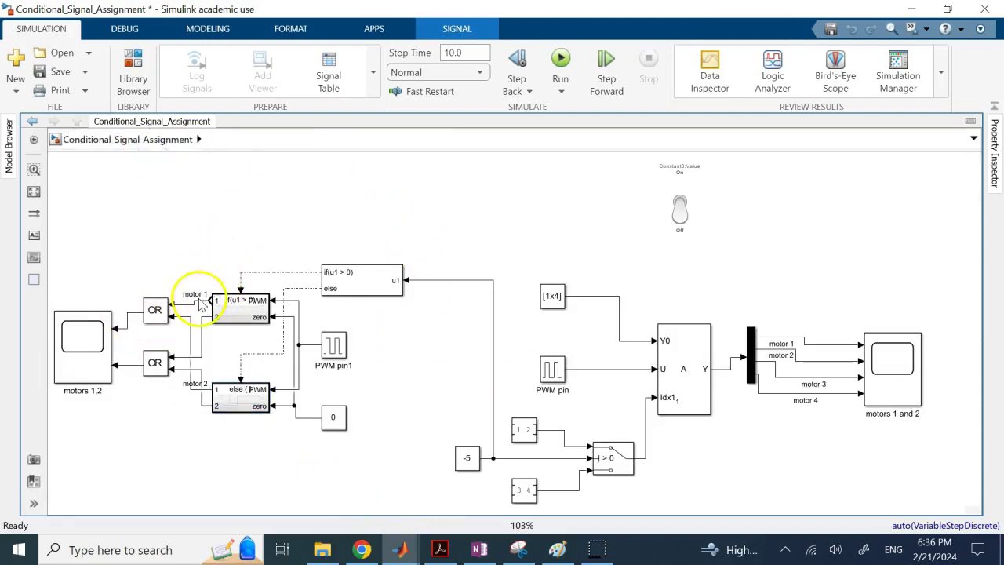
pyautogui.click(192, 368)
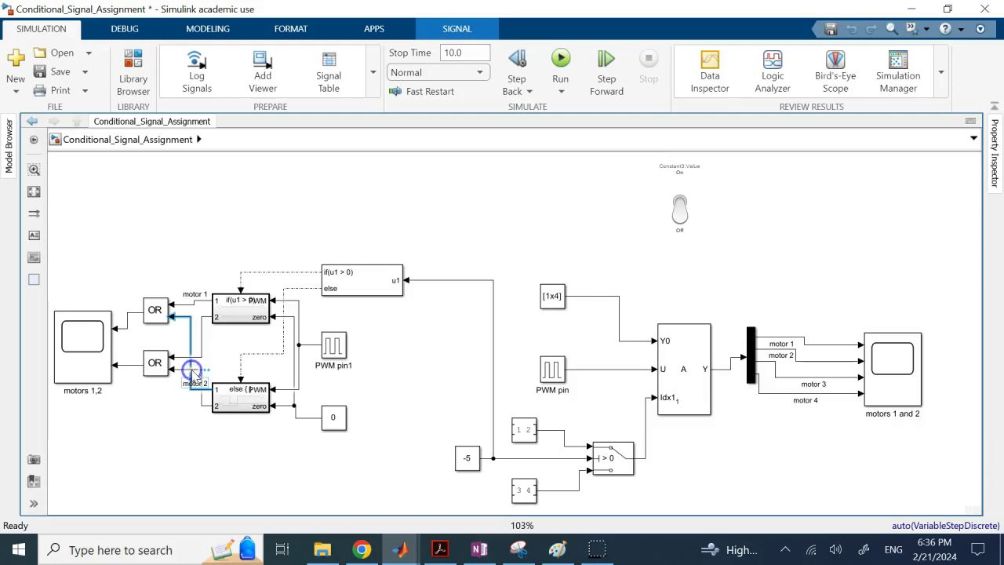
pyautogui.click(187, 417)
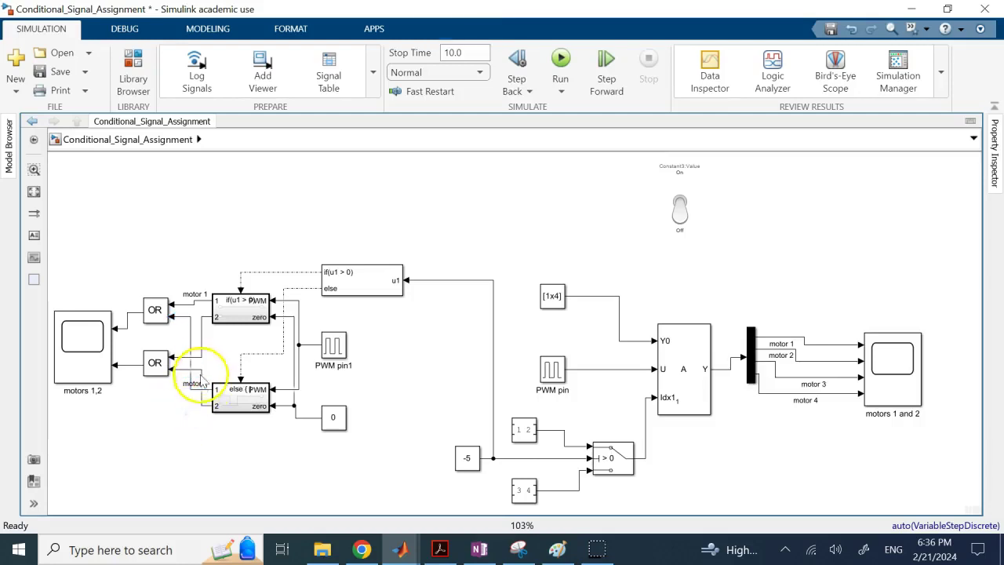
pyautogui.click(186, 401)
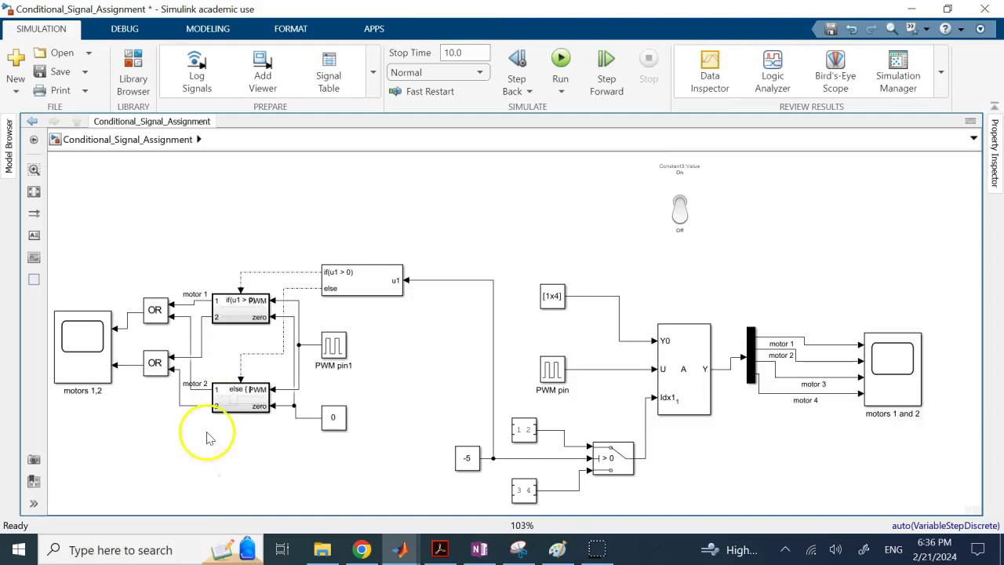
pyautogui.click(198, 382)
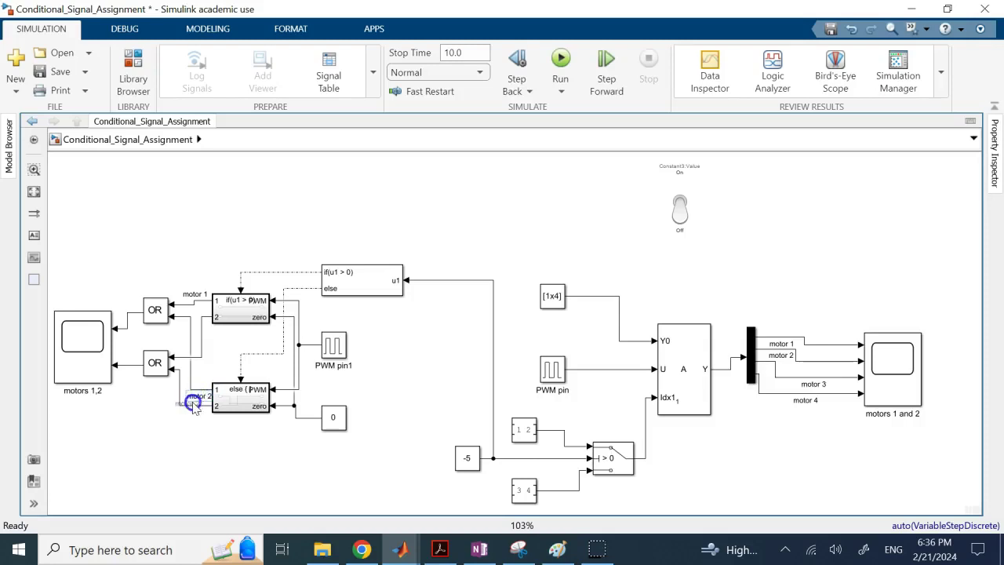
pyautogui.moveTo(193, 413); pyautogui.dragTo(193, 412)
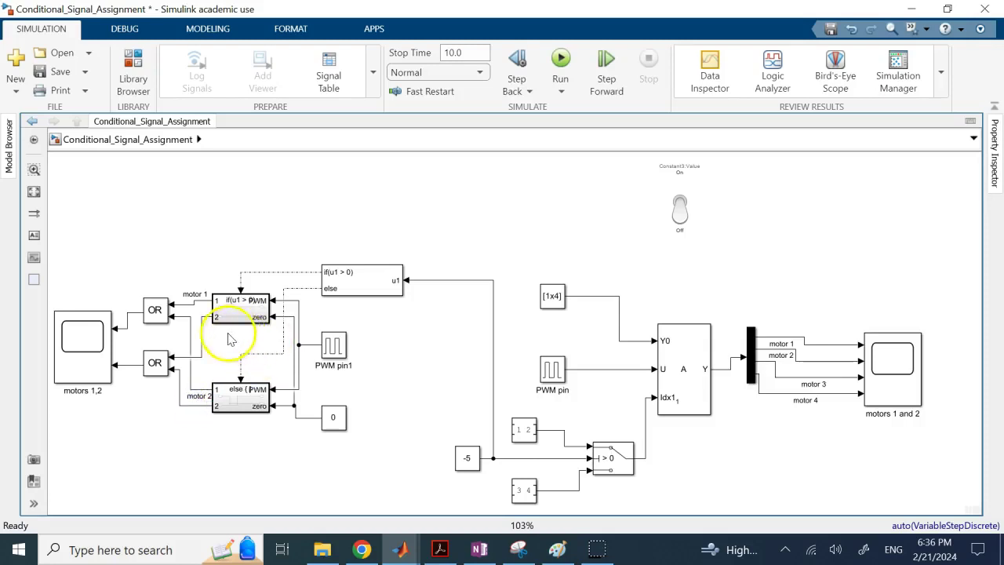
# Trace the output lines of both If Action Subsystems into the two OR blocks that feed the motors 1,2 scope
pyautogui.click(193, 376)
pyautogui.click(199, 305)
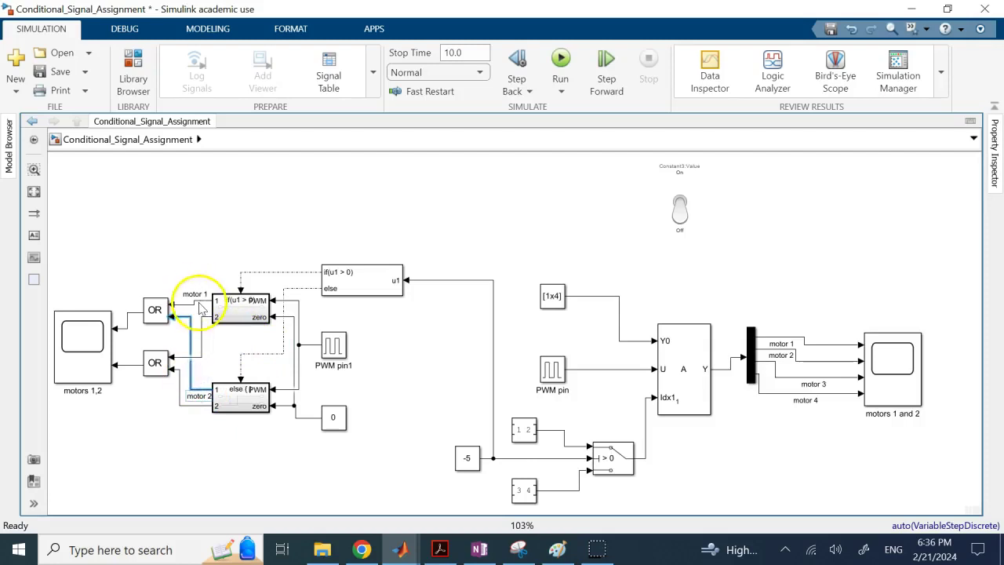
pyautogui.click(155, 311)
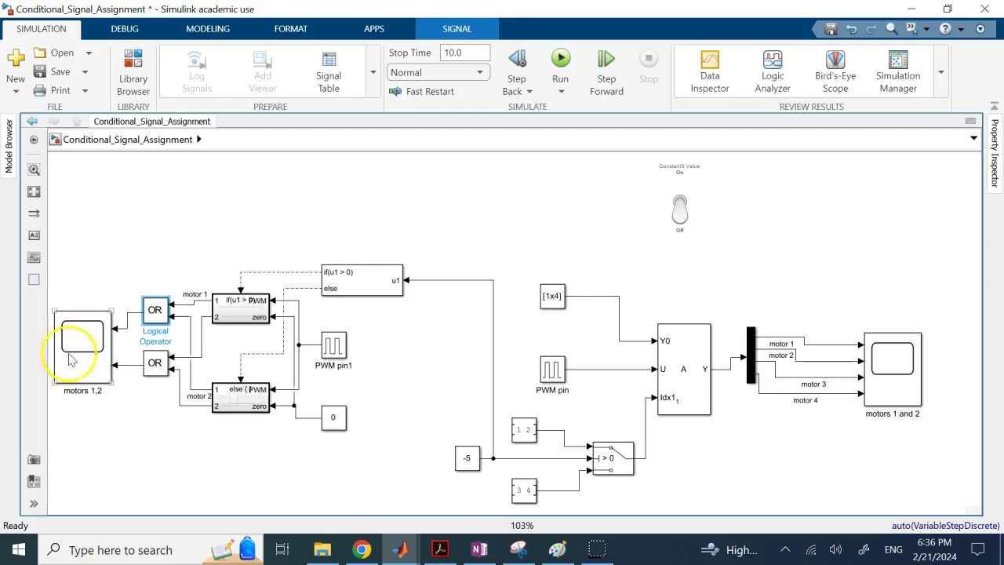
pyautogui.click(153, 363)
pyautogui.click(161, 315)
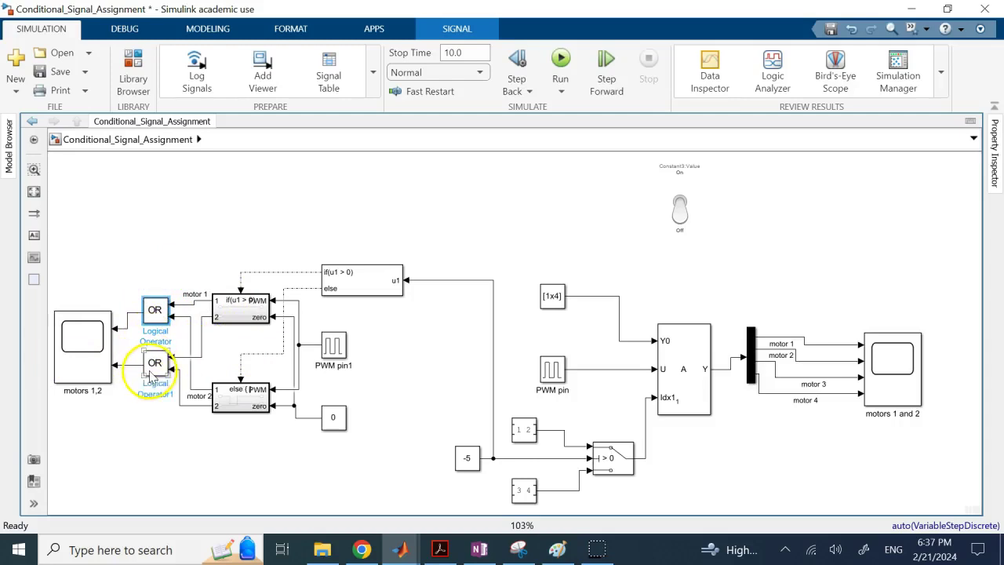
pyautogui.click(195, 241)
pyautogui.click(158, 317)
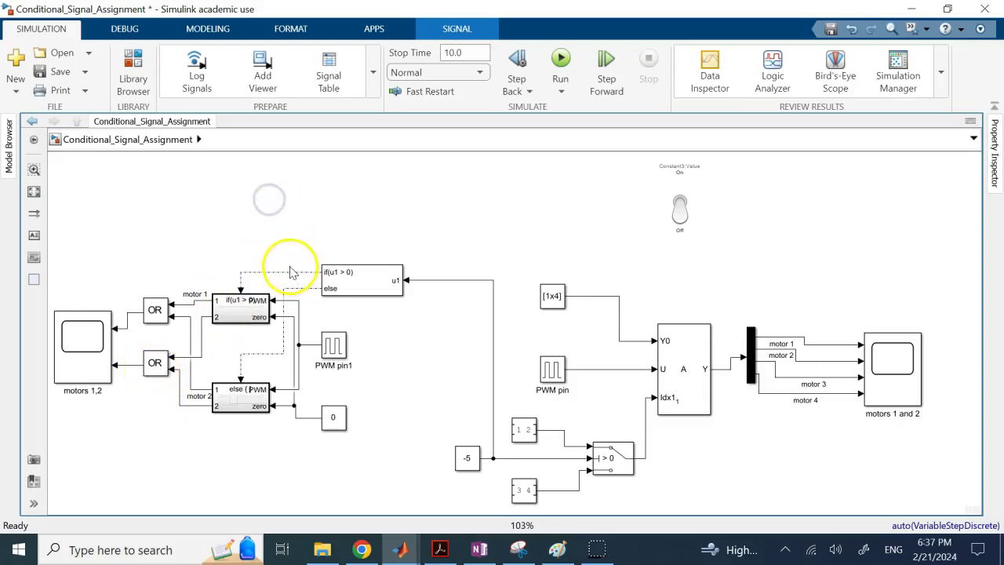
pyautogui.click(246, 318)
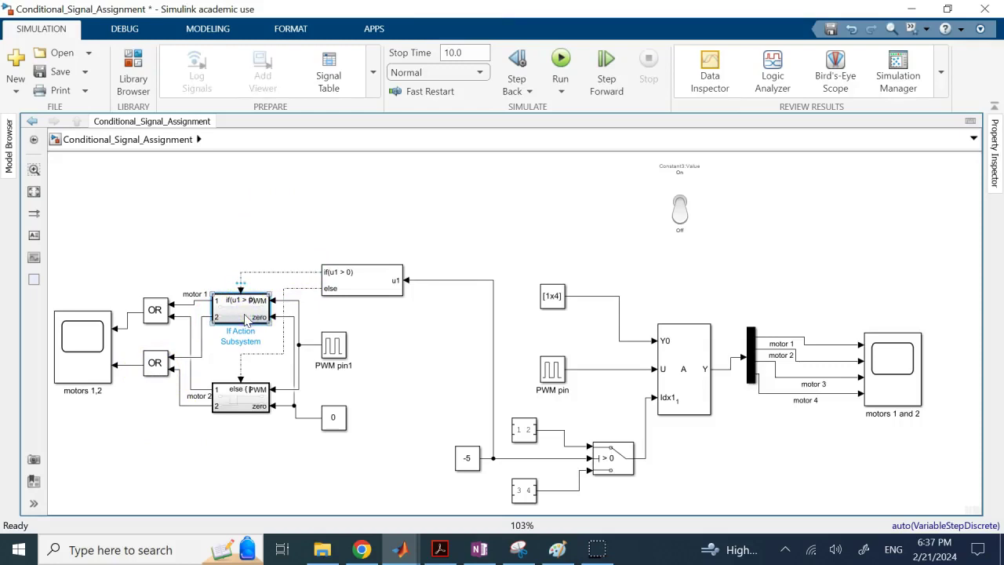
pyautogui.click(255, 388)
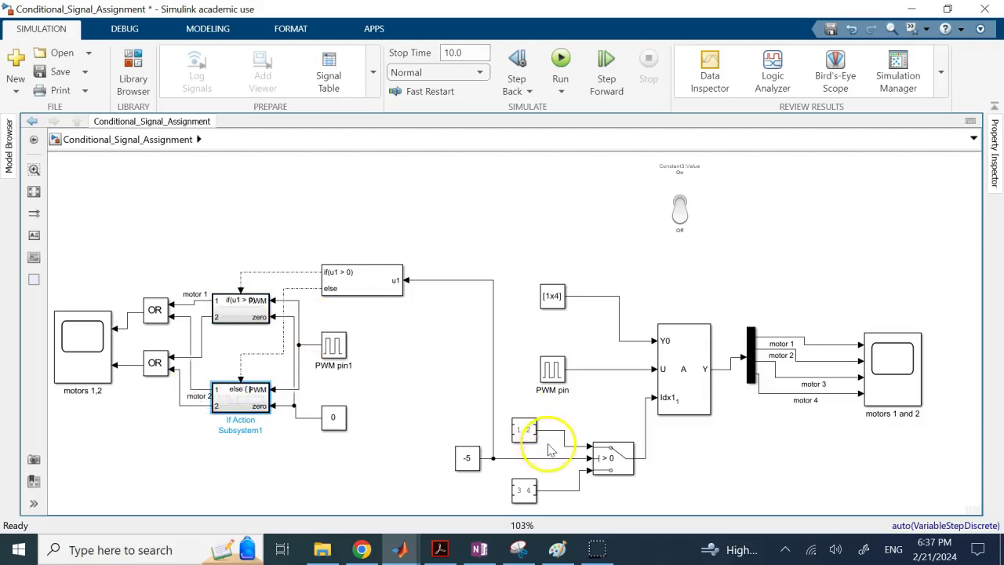
# Flip the Toggle Switch to On so that the control constant becomes 5
pyautogui.click(684, 229)
pyautogui.click(679, 224)
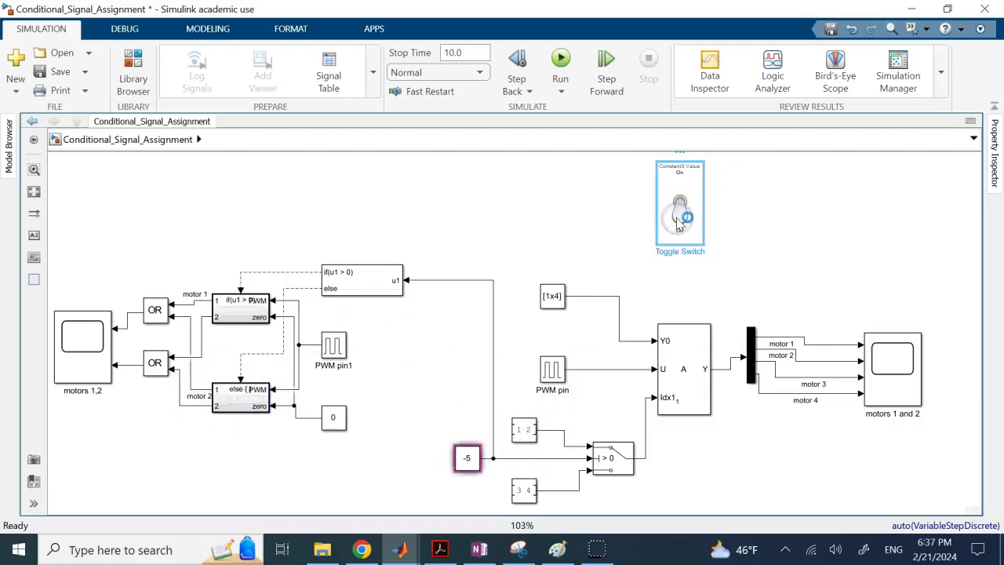
pyautogui.doubleClick(680, 223)
pyautogui.click(440, 367)
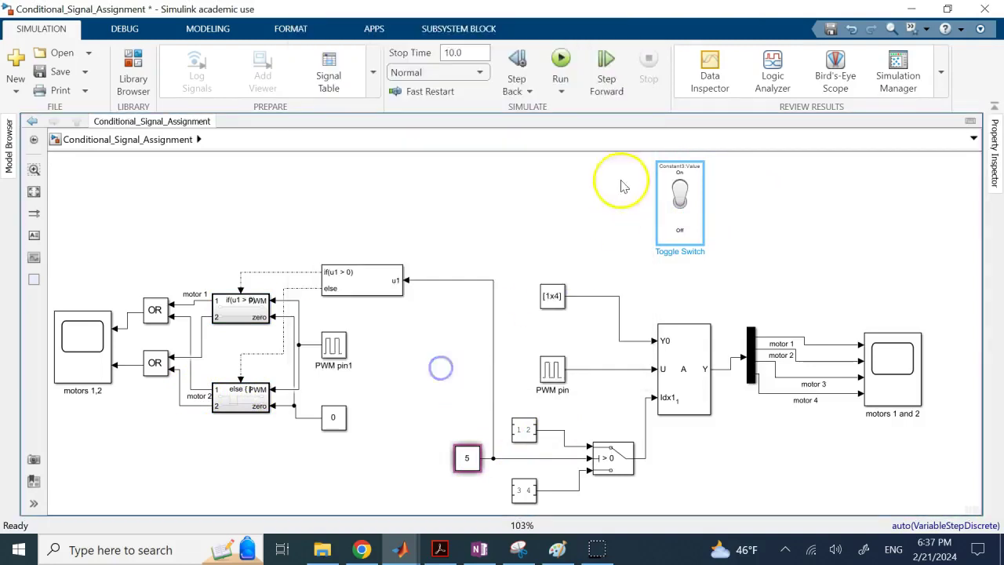
pyautogui.click(589, 195)
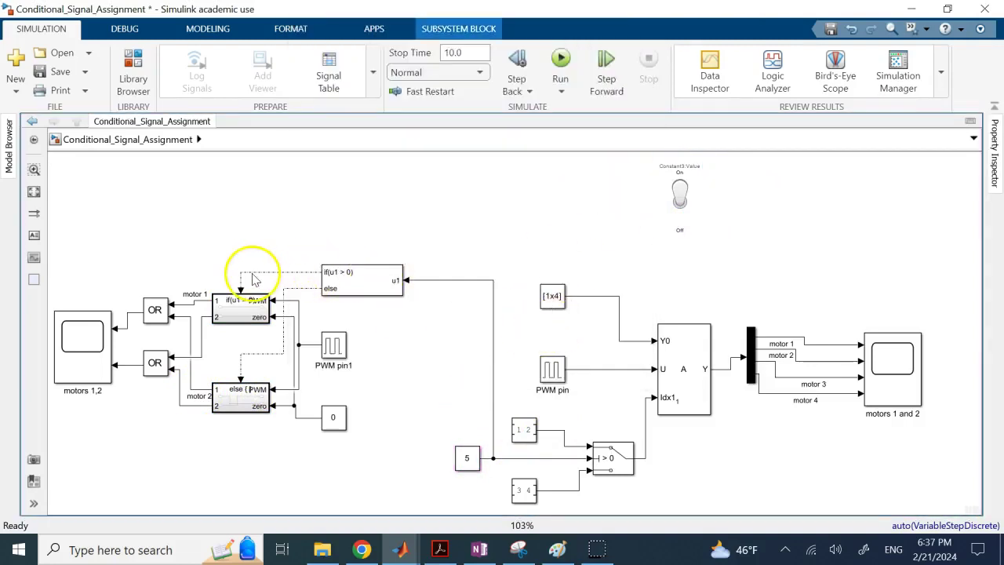
# Trace both output lines of the u1 > 0 If Action Subsystem and of the else If Action Subsystem
pyautogui.click(249, 307)
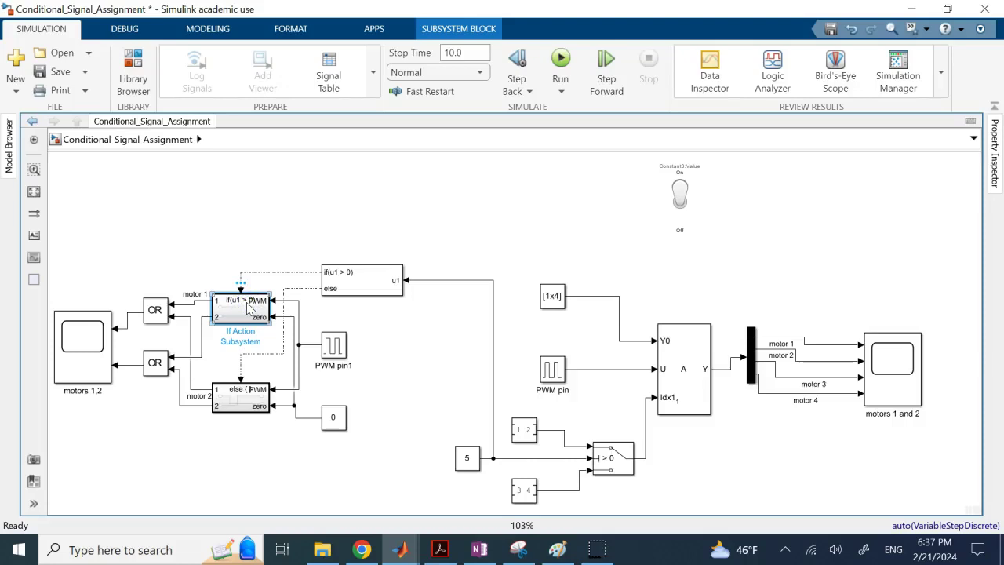
pyautogui.click(193, 300)
pyautogui.click(231, 253)
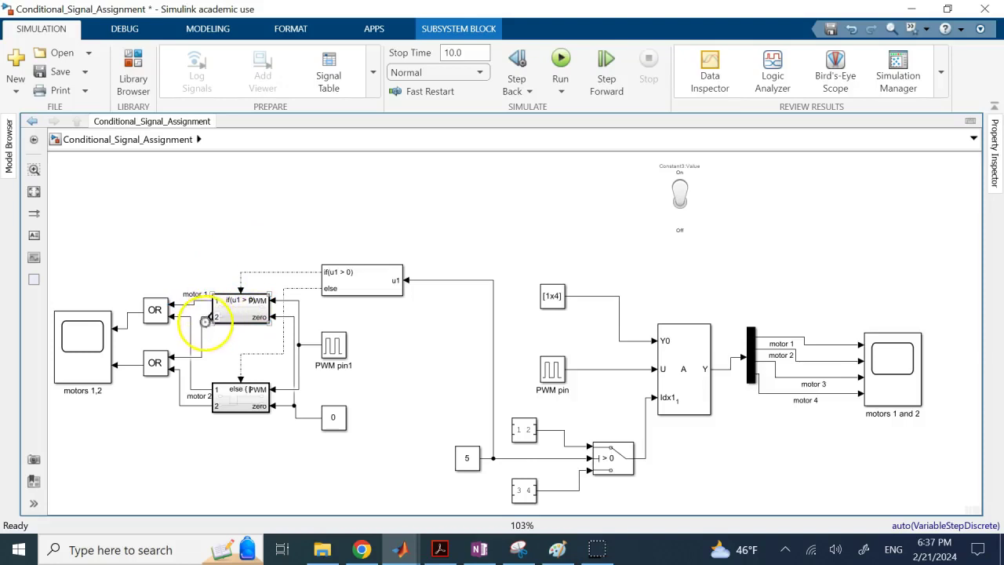
pyautogui.click(237, 400)
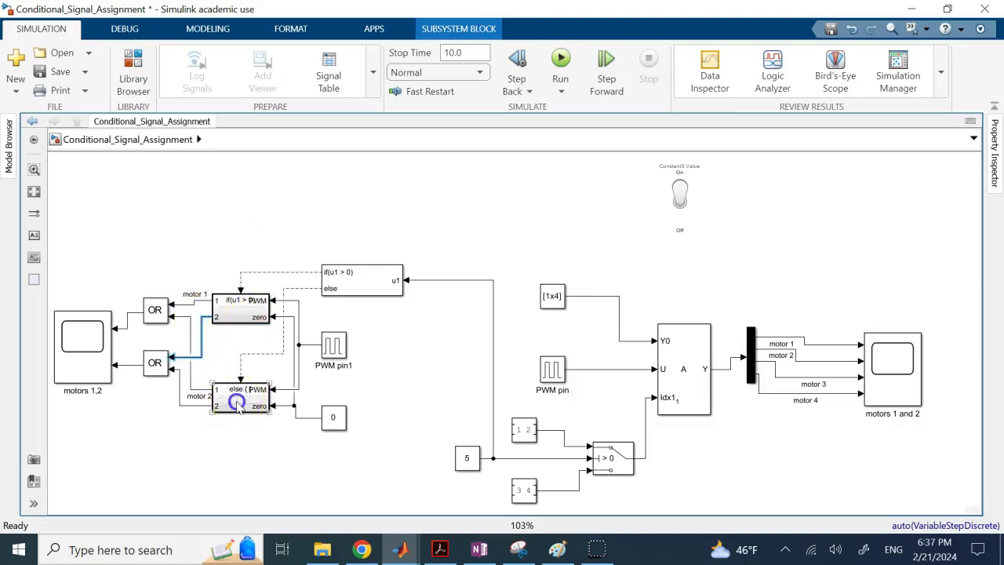
pyautogui.click(191, 392)
pyautogui.click(183, 406)
pyautogui.click(247, 407)
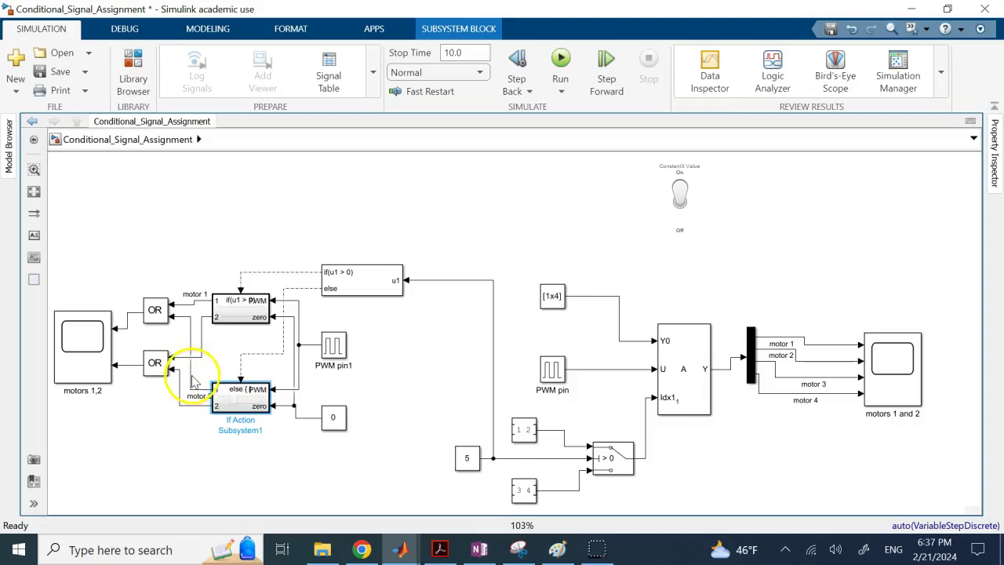
pyautogui.click(187, 408)
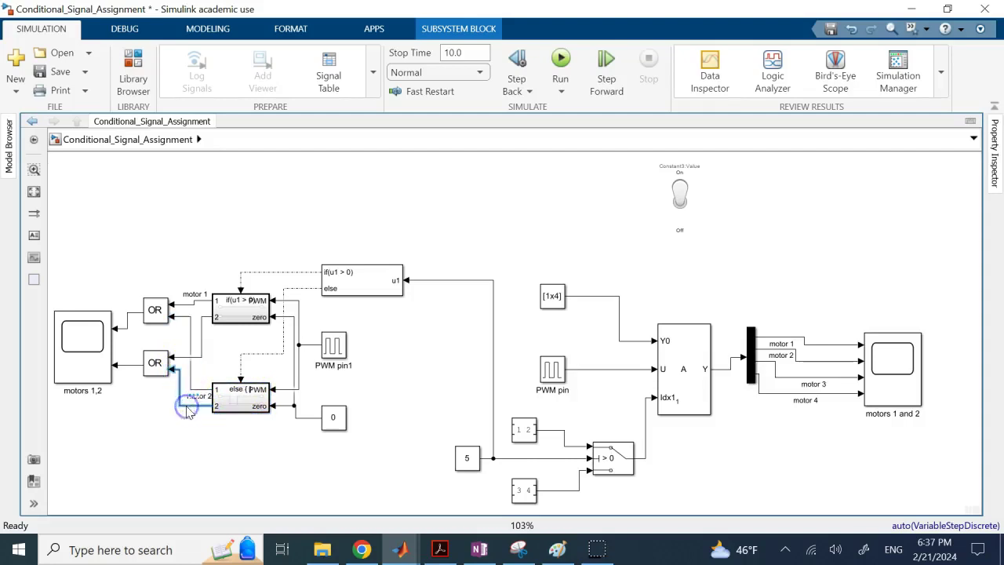
# Follow the motor 1 and motor 2 signals through their OR blocks to the motors 1,2 scope
pyautogui.moveTo(192, 359); pyautogui.dragTo(196, 315)
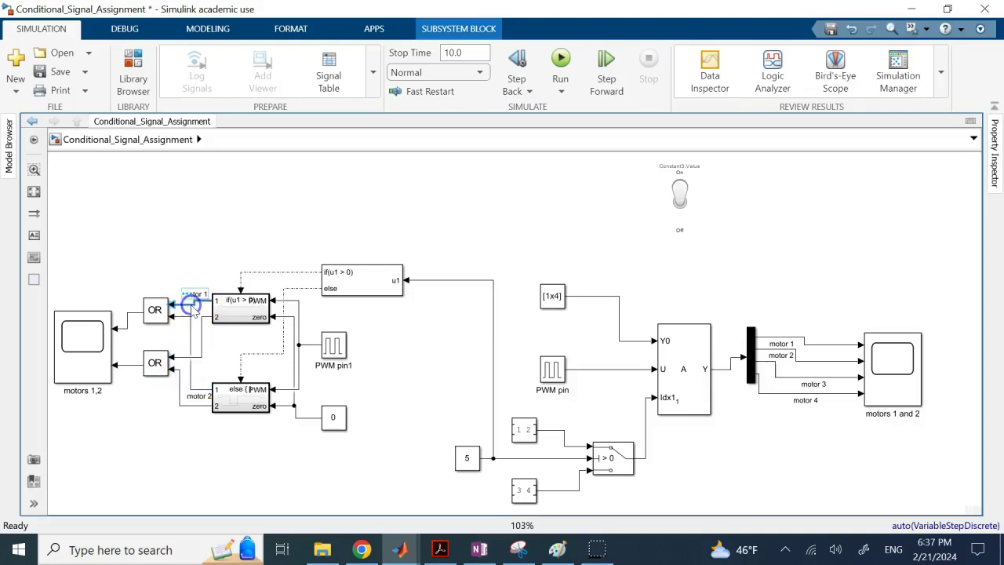
pyautogui.click(201, 345)
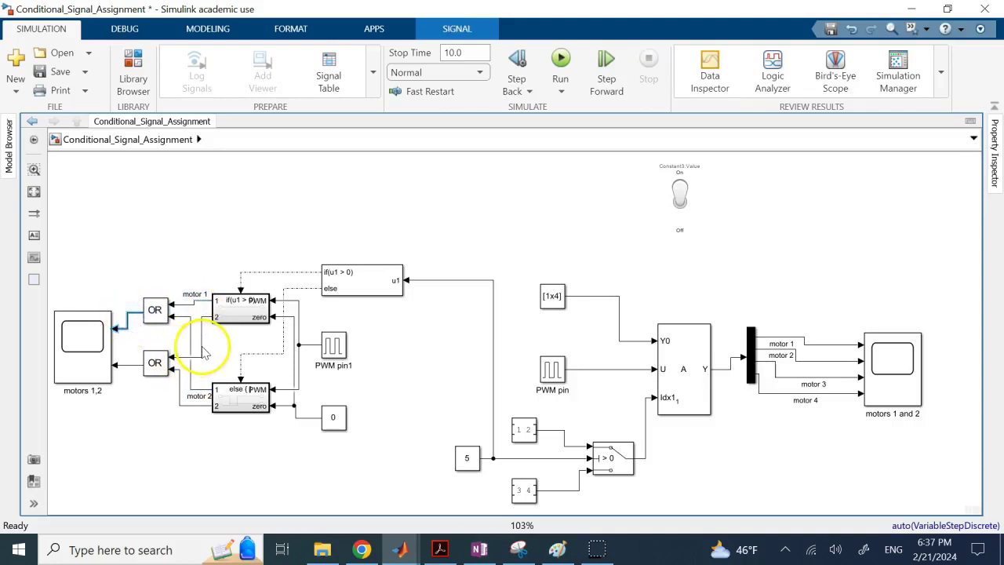
pyautogui.click(194, 403)
pyautogui.click(154, 364)
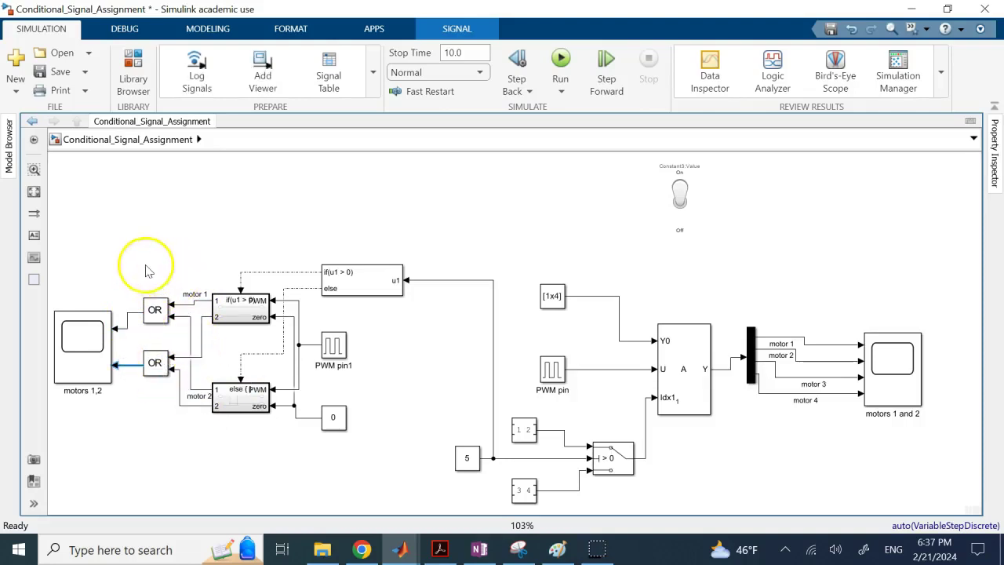
pyautogui.click(153, 311)
pyautogui.click(155, 363)
pyautogui.click(163, 246)
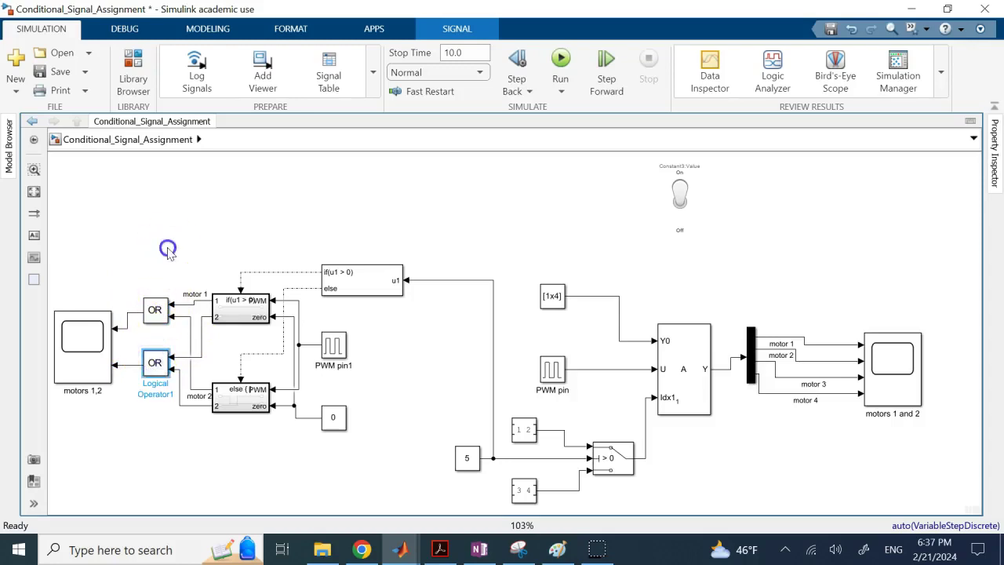
# Compare the subsystem lines entering each OR block with the two OR output lines going to the scope
pyautogui.click(184, 310)
pyautogui.moveTo(183, 311); pyautogui.dragTo(193, 379)
pyautogui.moveTo(206, 330); pyautogui.dragTo(197, 403)
pyautogui.click(129, 328)
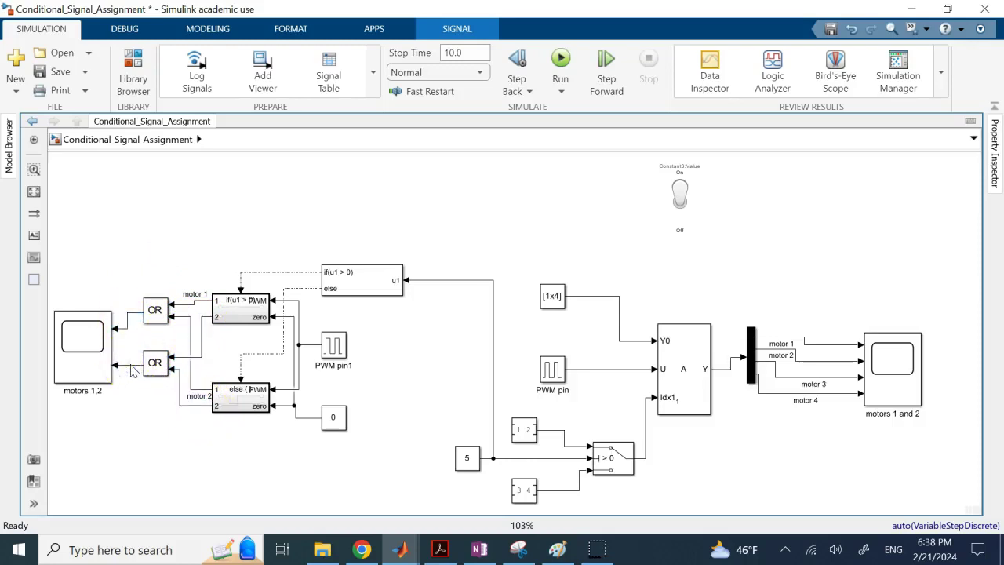
pyautogui.click(124, 364)
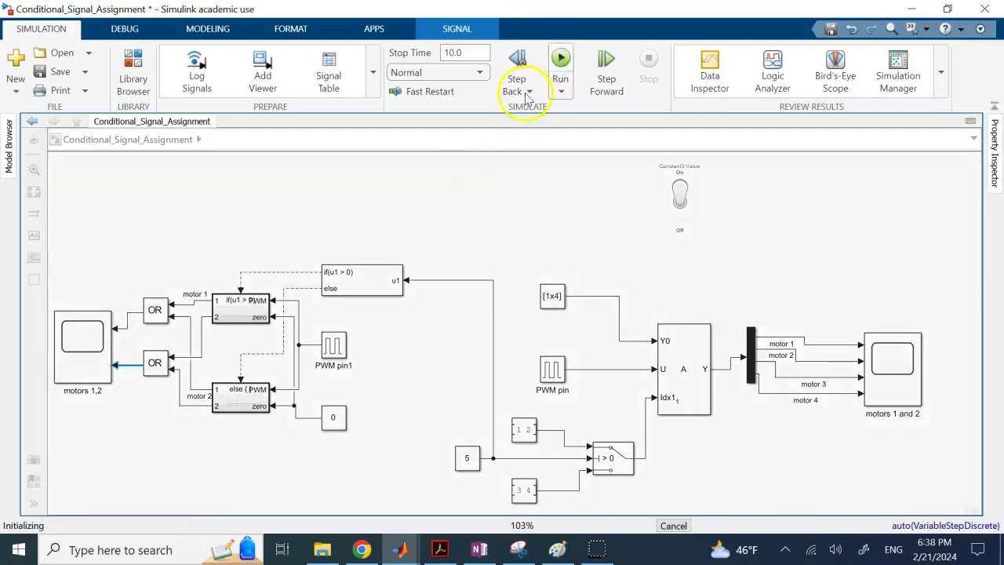
# Examine the simulated signals of both motors in the motors 1,2 scope and close it
pyautogui.doubleClick(78, 345)
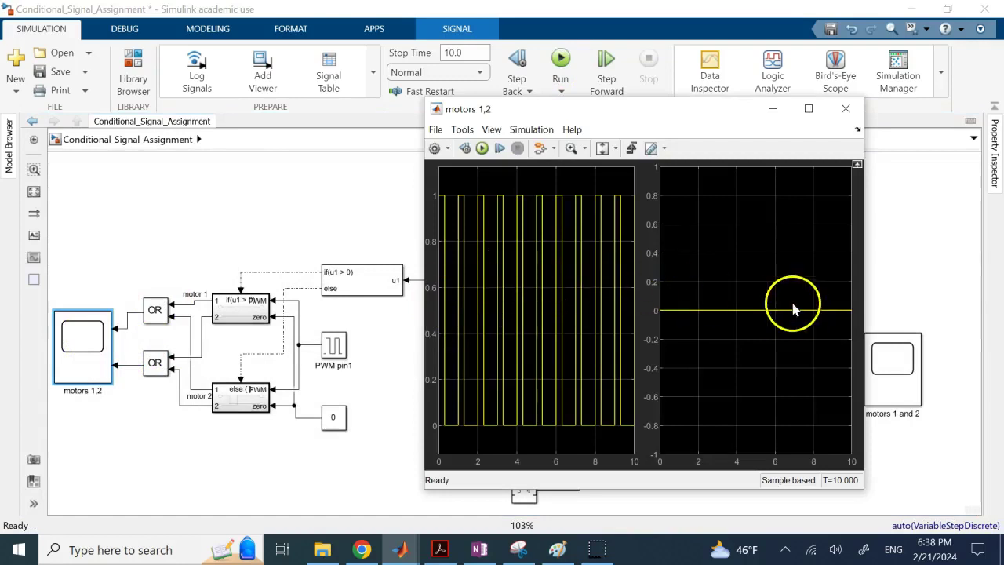
pyautogui.click(845, 109)
# Flip the Toggle Switch to Off so that the control constant becomes -5
pyautogui.click(680, 196)
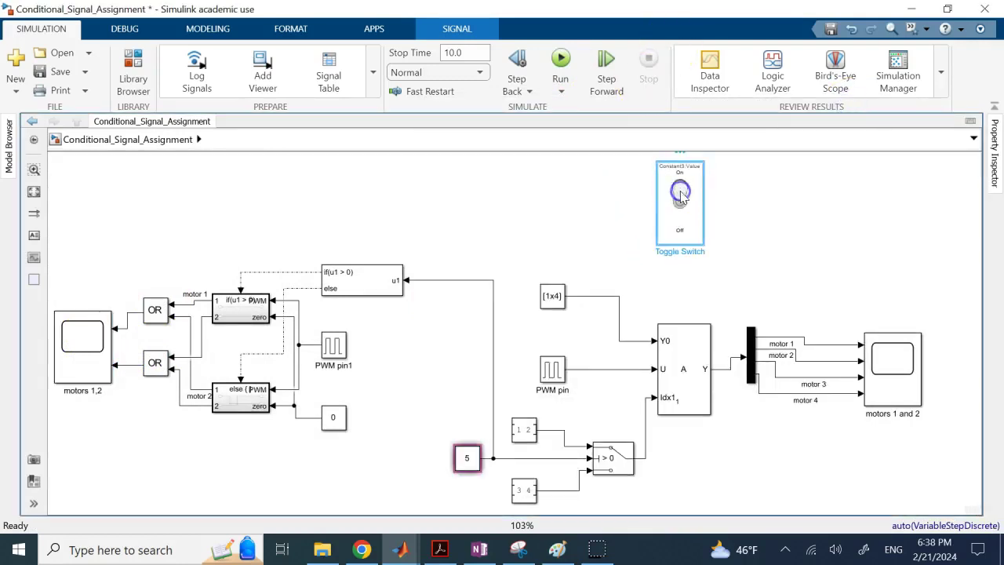
pyautogui.doubleClick(680, 196)
pyautogui.click(489, 368)
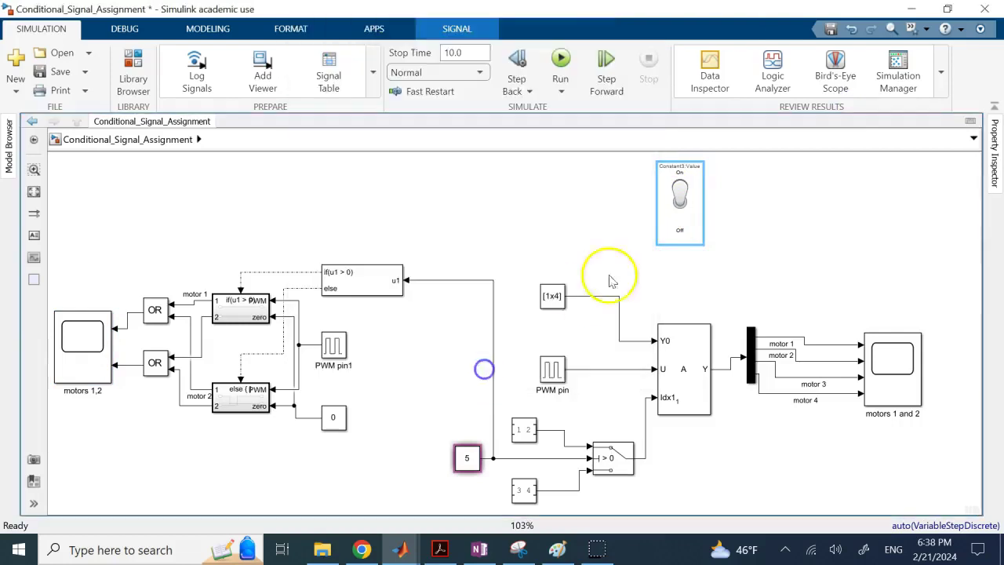
pyautogui.click(683, 191)
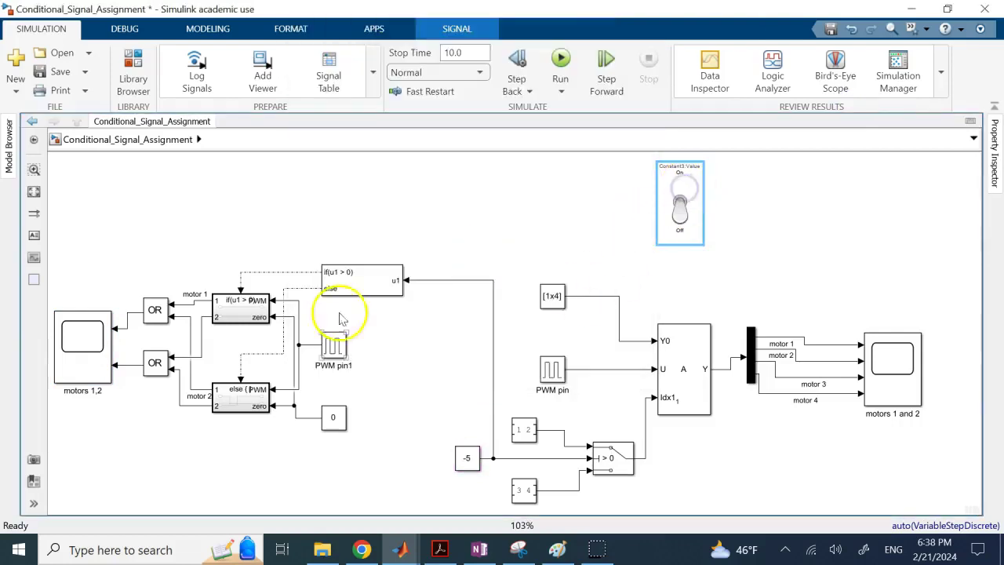
# Run the simulation and examine both motor signals in the motors 1,2 scope, closing the scope when done
pyautogui.click(560, 60)
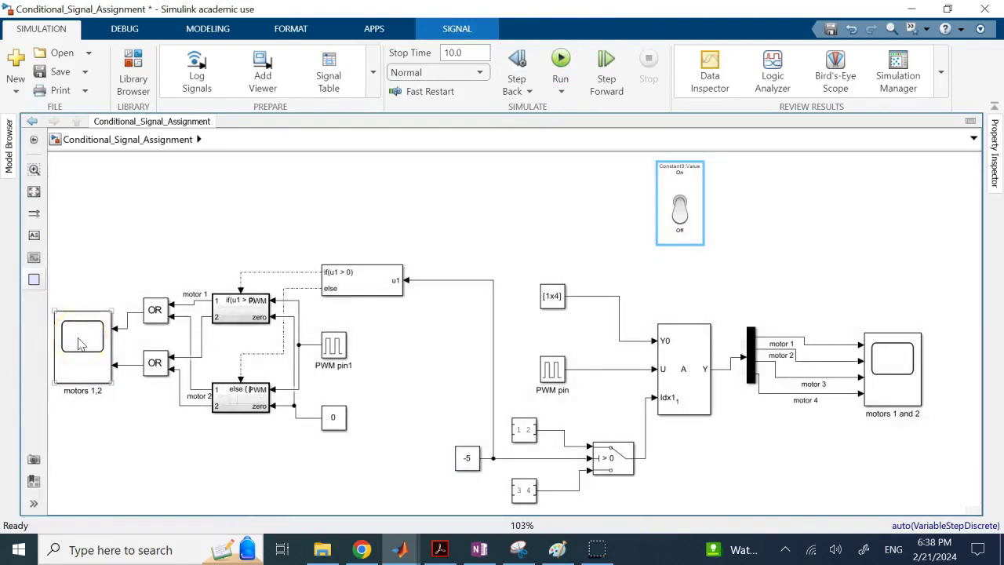
pyautogui.doubleClick(79, 343)
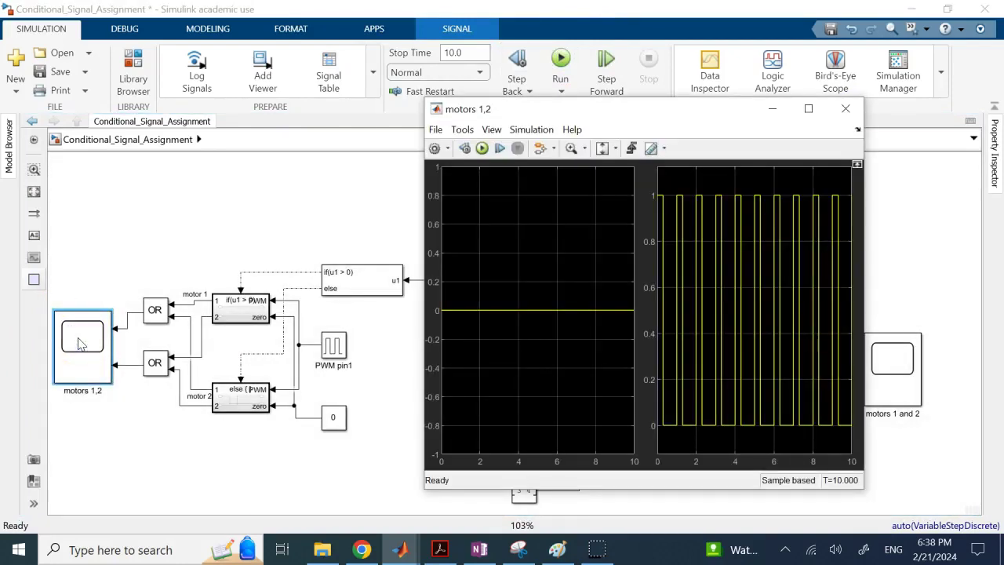
pyautogui.click(845, 109)
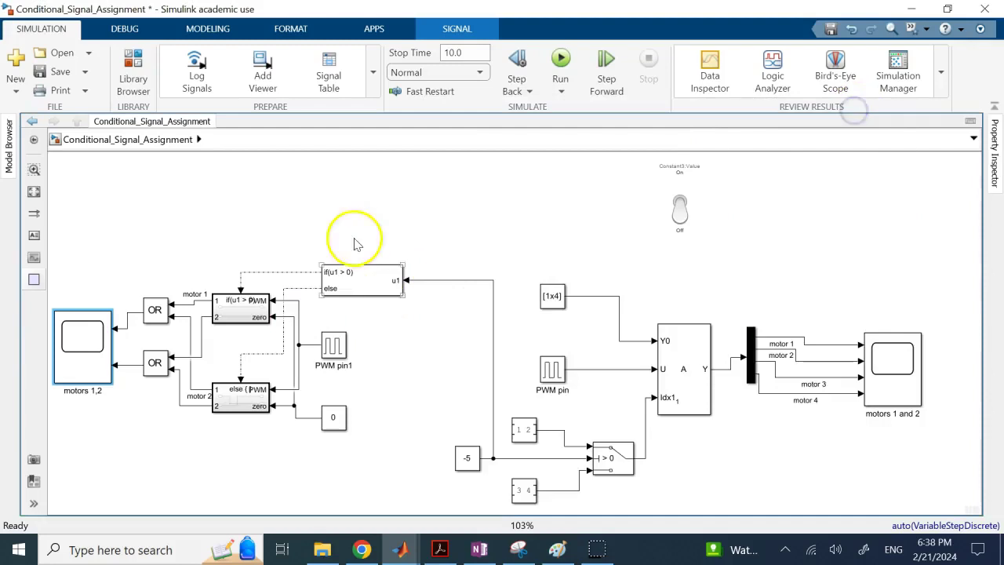
# Compare the Assignment block routing with the alternative made of the If block, both If Action Subsystems and the OR blocks
pyautogui.moveTo(519, 251); pyautogui.dragTo(734, 482)
pyautogui.click(397, 217)
pyautogui.click(369, 277)
pyautogui.click(240, 306)
pyautogui.click(243, 401)
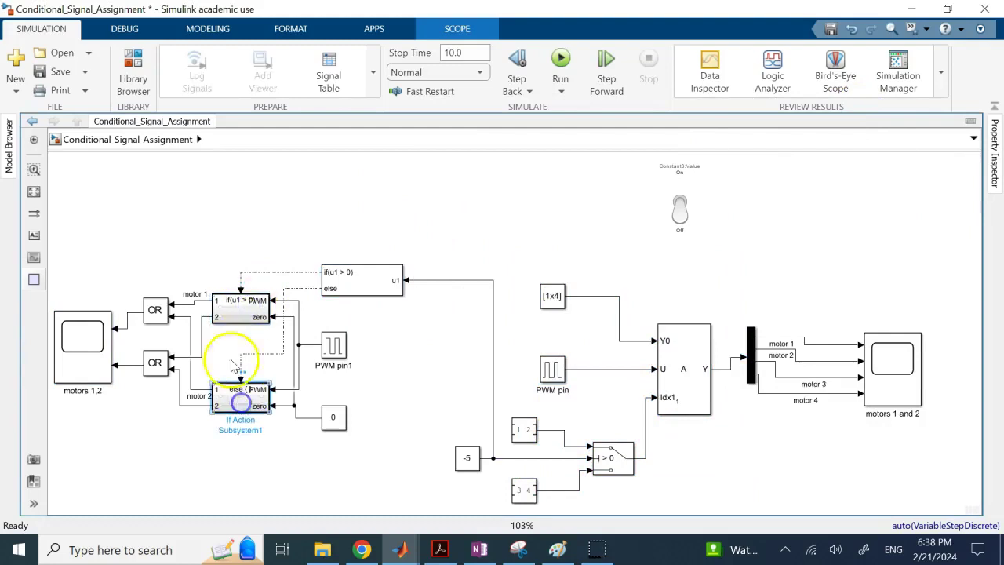
pyautogui.click(166, 310)
pyautogui.keyDown('shift'); pyautogui.click(153, 360); pyautogui.keyUp('shift')
pyautogui.click(333, 237)
pyautogui.click(673, 391)
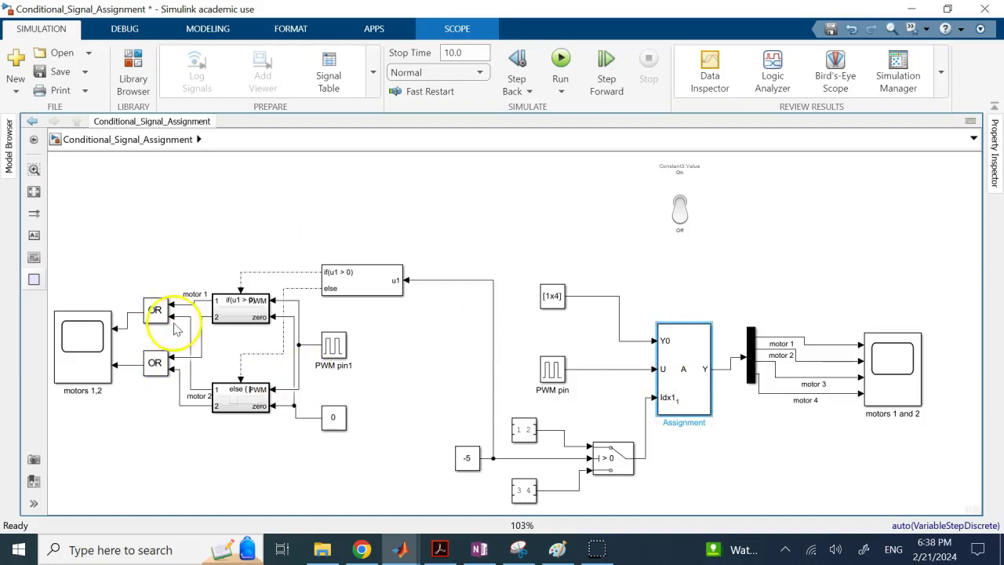
# Examine the motor 1 signal and OR block wiring, followed by the Assignment block and its [1 2] and [3 4] index constants
pyautogui.click(202, 304)
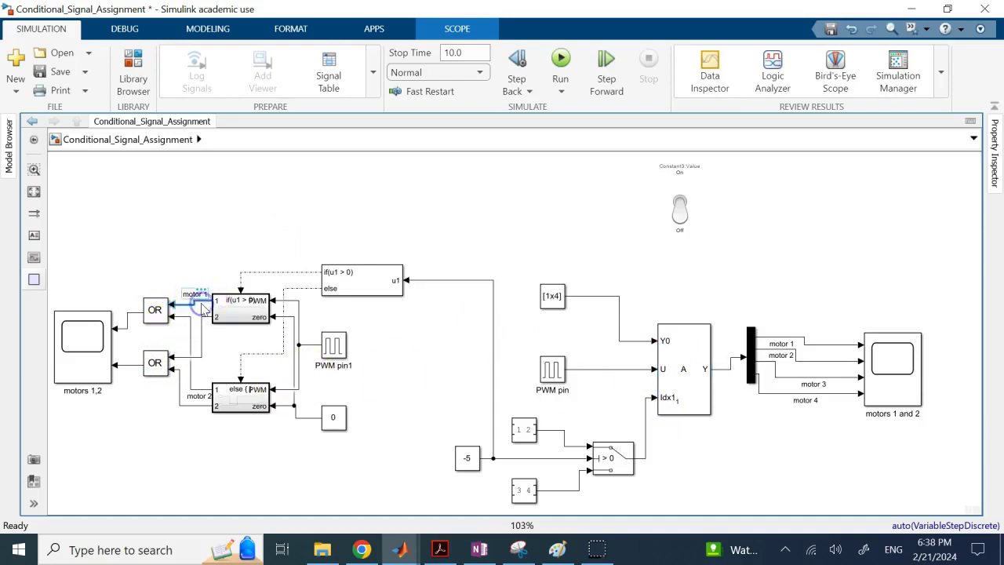
pyautogui.click(154, 368)
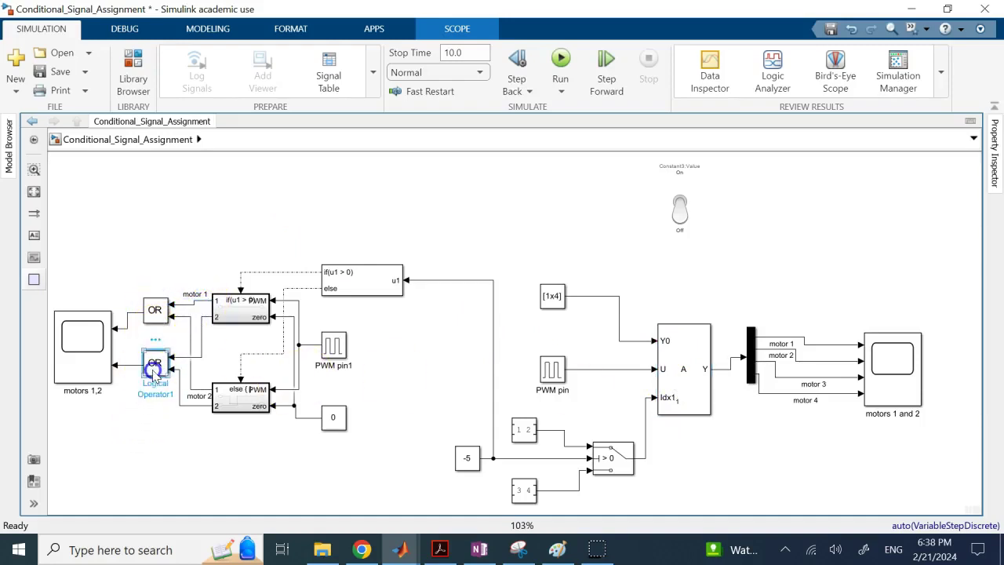
pyautogui.click(152, 439)
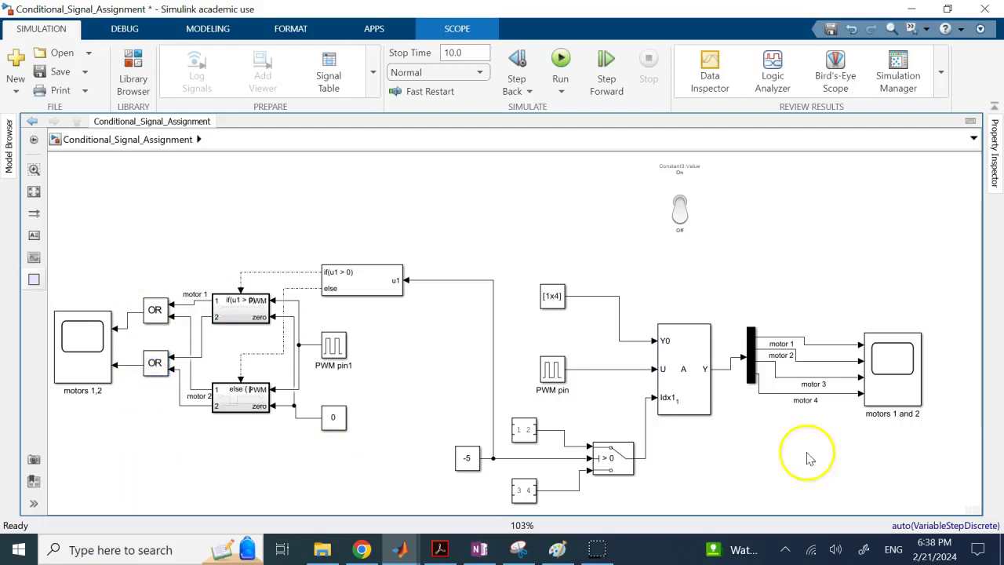
pyautogui.click(666, 370)
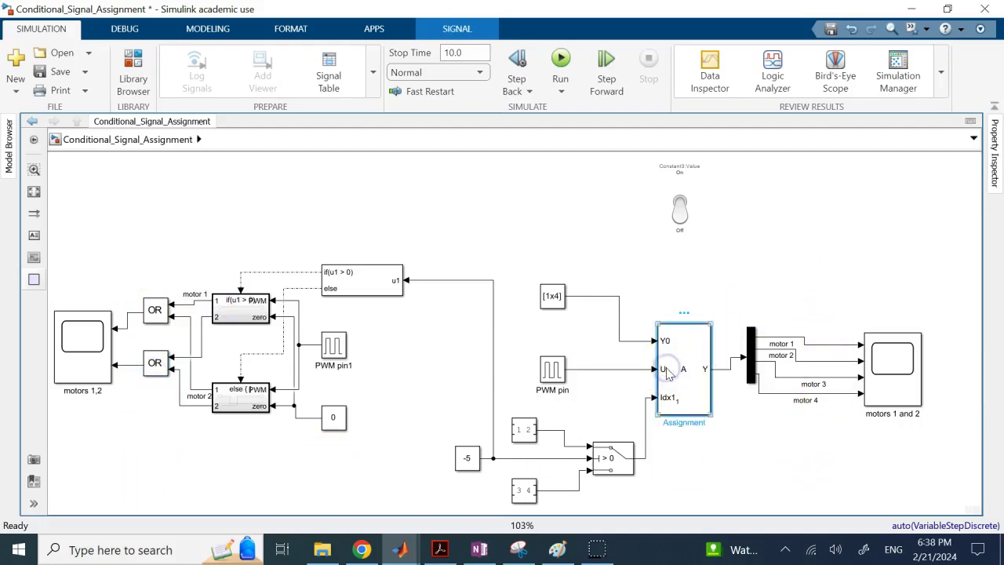
pyautogui.click(528, 422)
pyautogui.click(524, 494)
pyautogui.click(578, 325)
pyautogui.moveTo(470, 218); pyautogui.dragTo(696, 485)
pyautogui.click(790, 260)
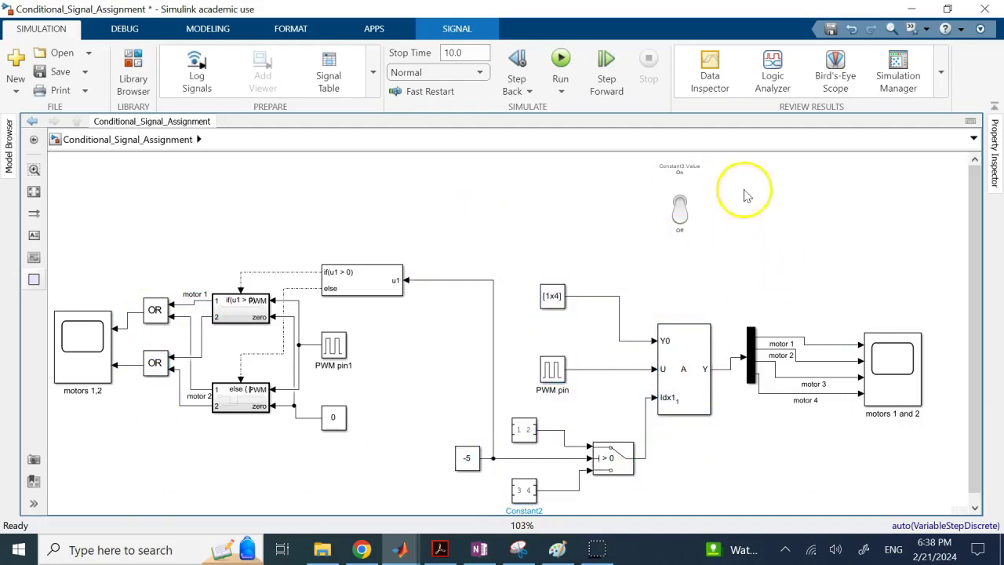
# Move the Toggle Switch to the middle of the model, above the line between the If block and the control constant
pyautogui.moveTo(672, 198); pyautogui.dragTo(486, 196)
pyautogui.click(672, 265)
pyautogui.scroll(1, 674, 271)
pyautogui.scroll(-2, 675, 272)
pyautogui.click(674, 255)
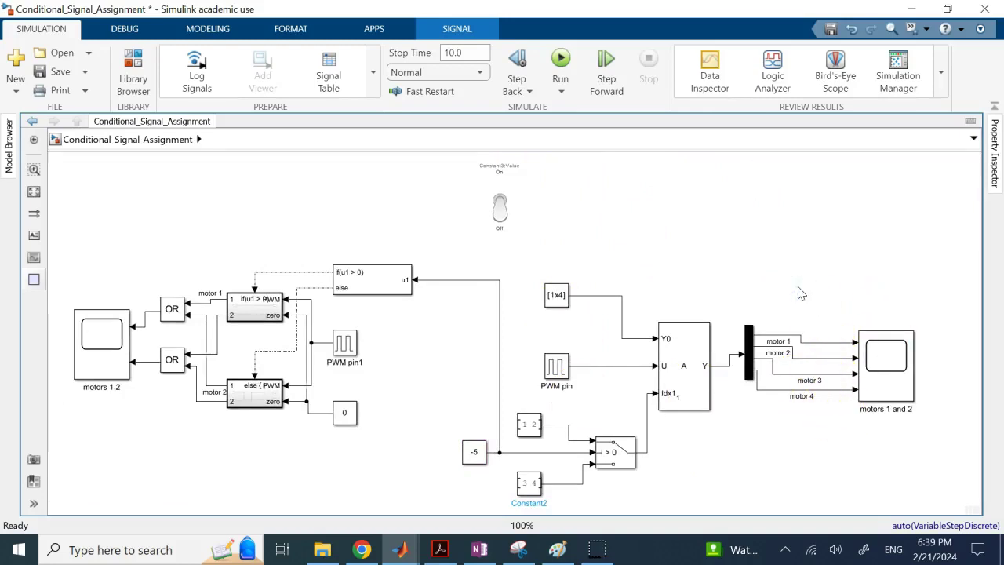
pyautogui.click(694, 236)
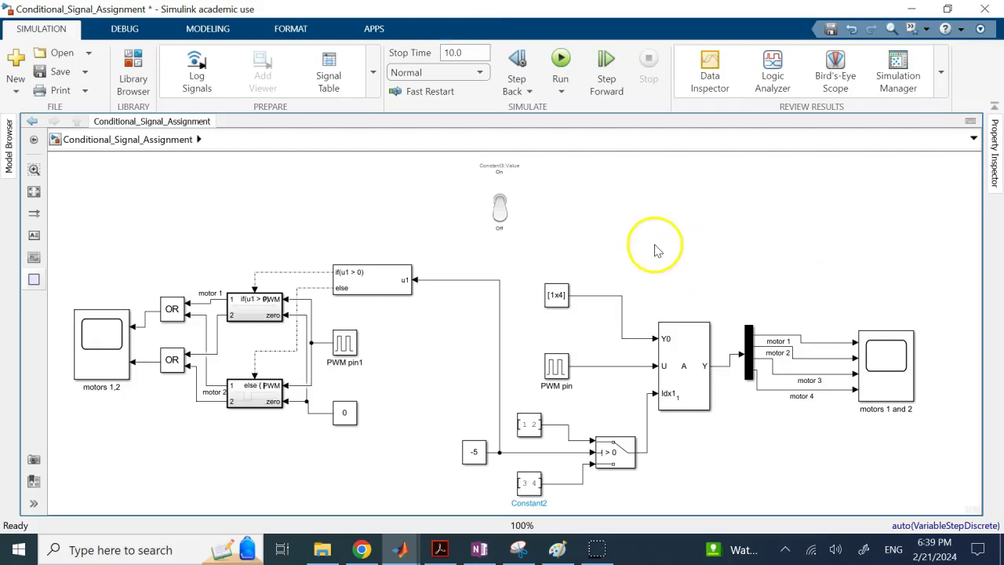